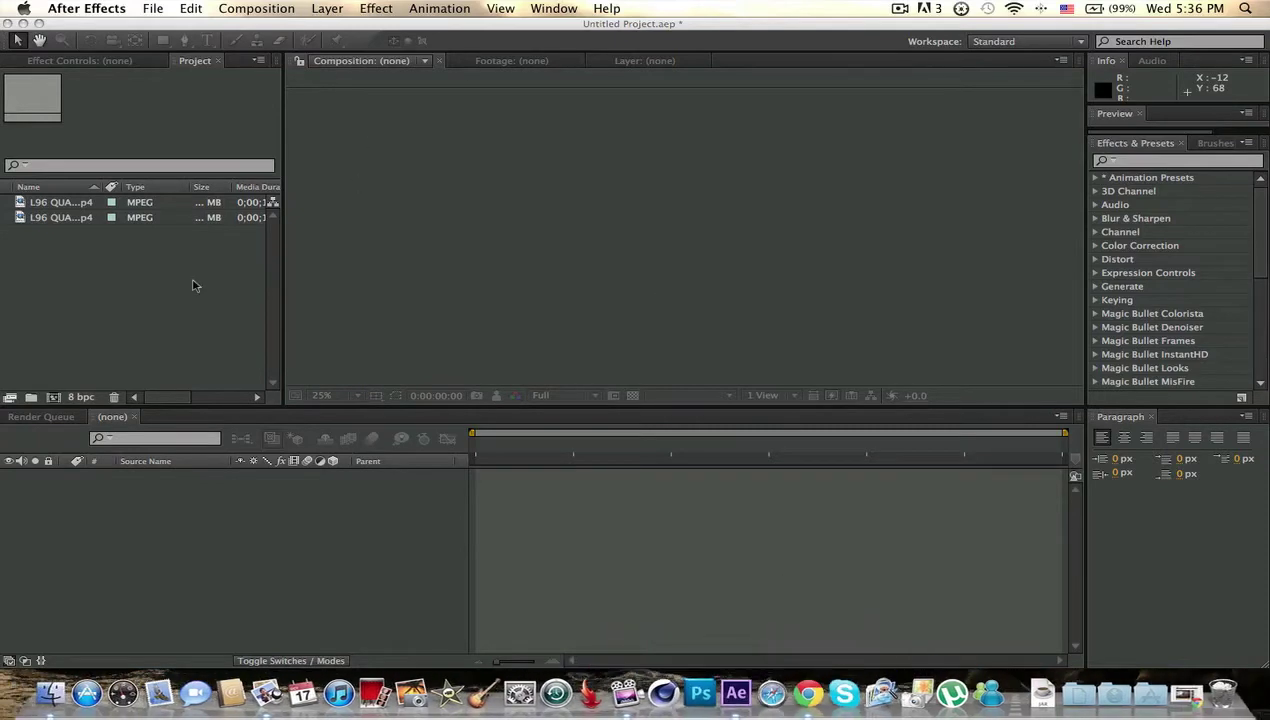
left_click(547, 349)
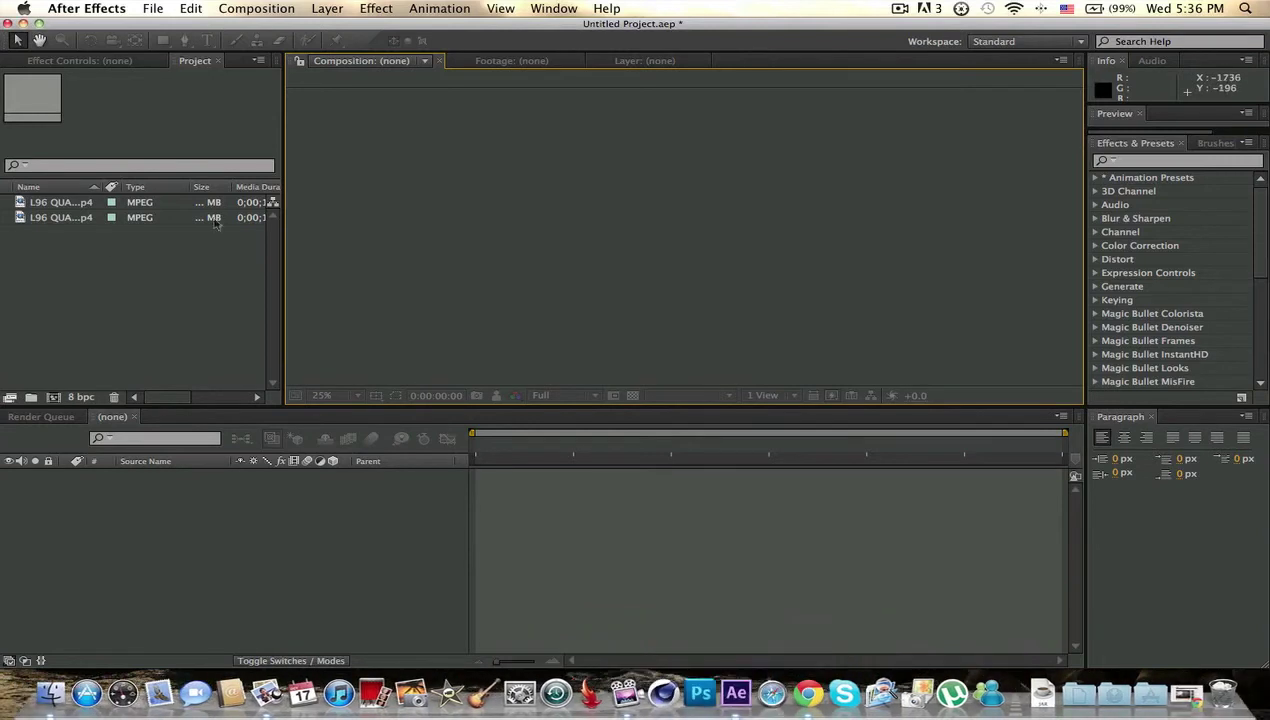
left_click(200, 148)
left_click(110, 60)
left_click(195, 60)
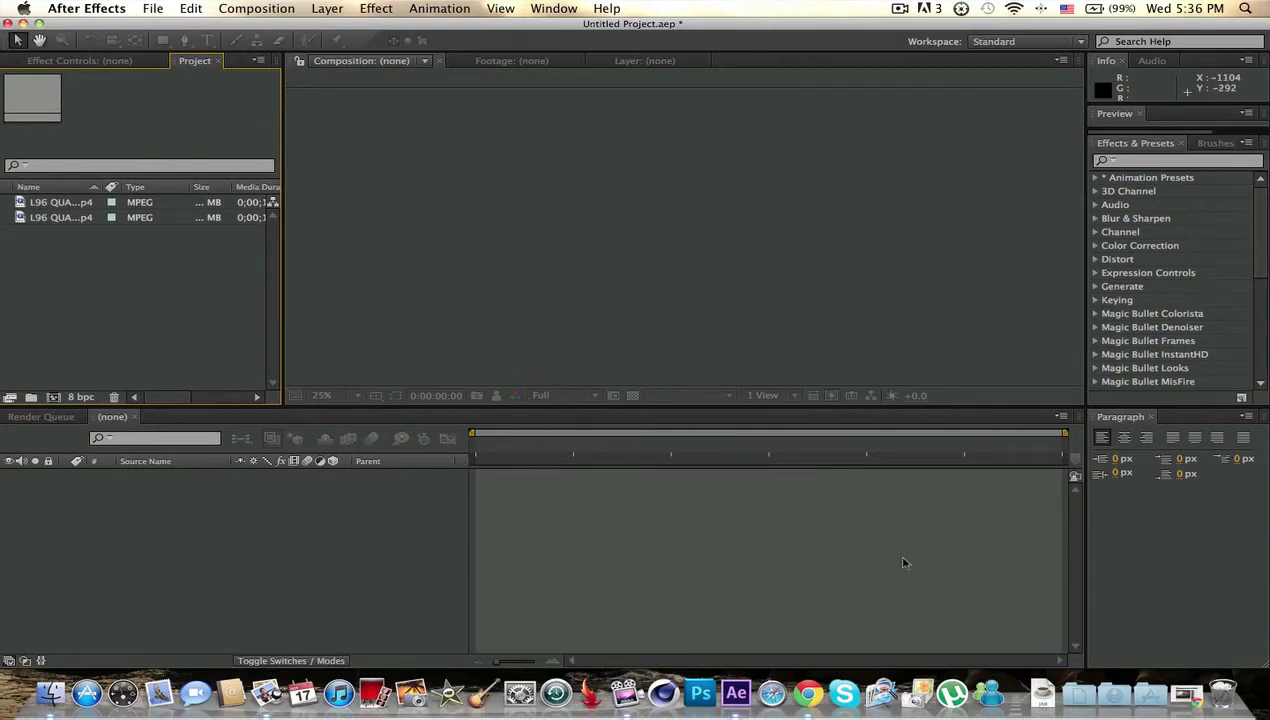
- Switch to the browser and play the twist transition in the full-screen reference video around 1:10, with the sound muted
left_click(806, 686)
left_click(751, 518)
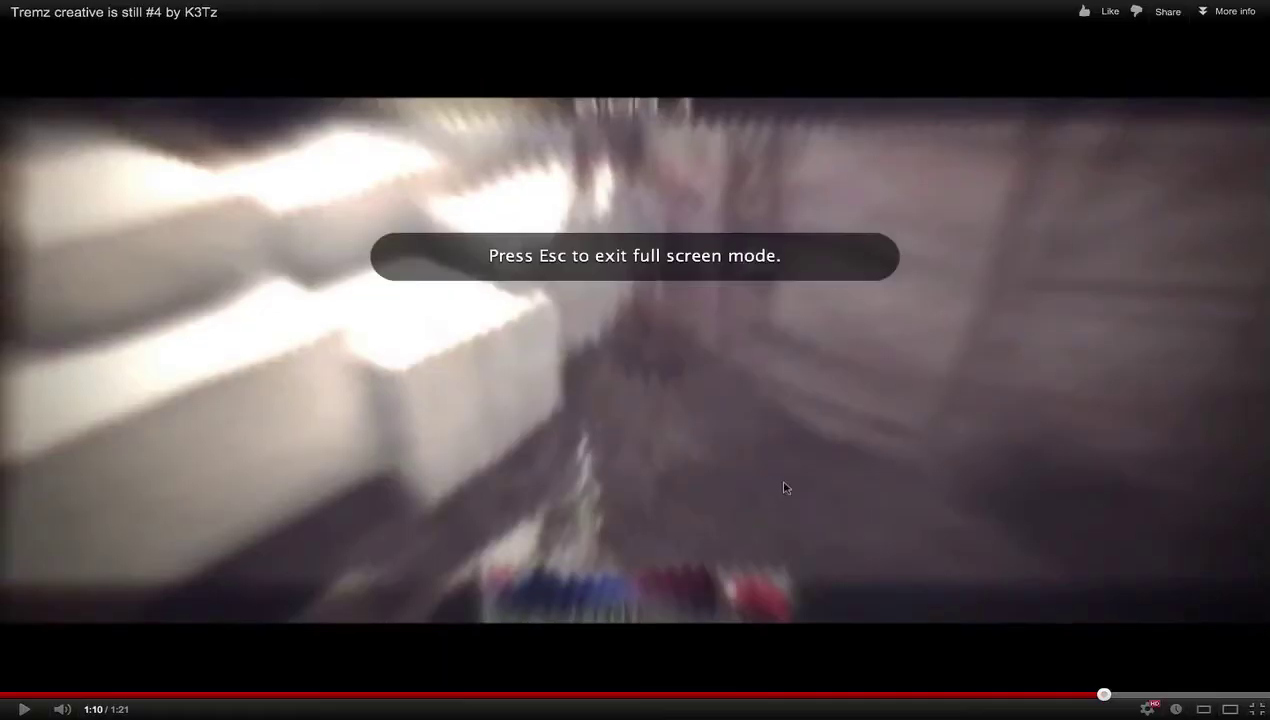
left_click_drag(105, 709, 84, 709)
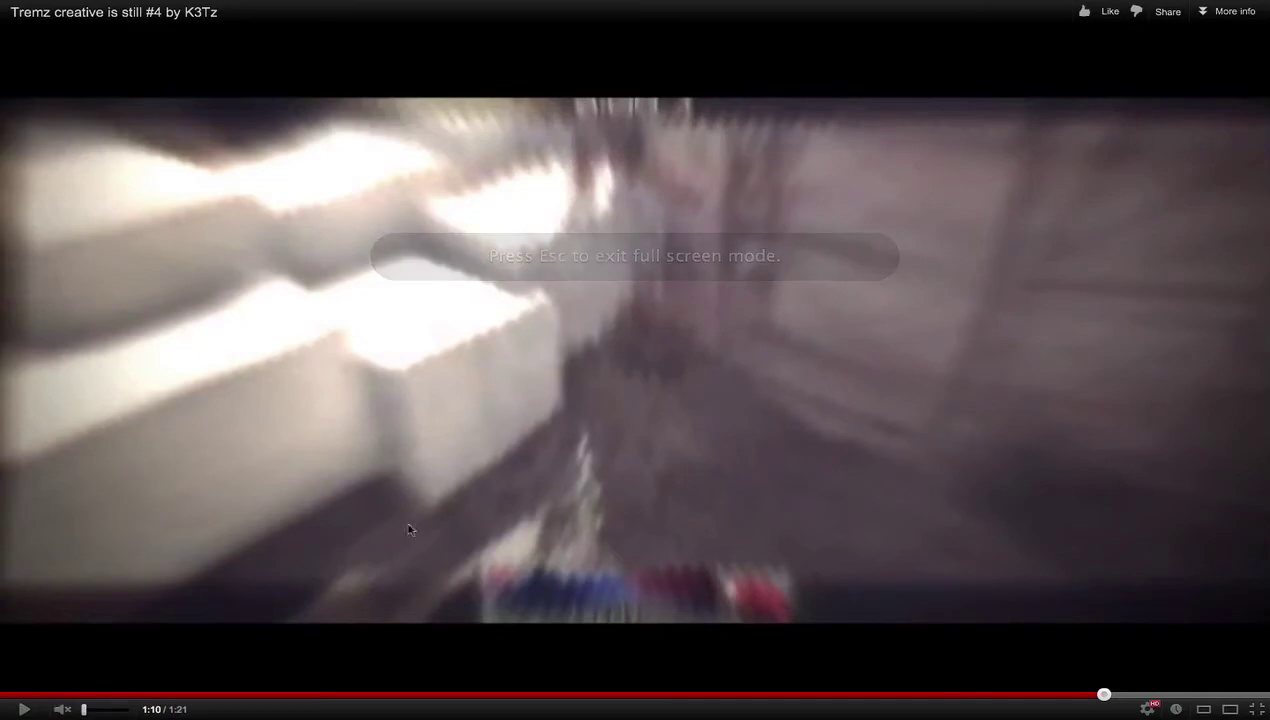
left_click(526, 468)
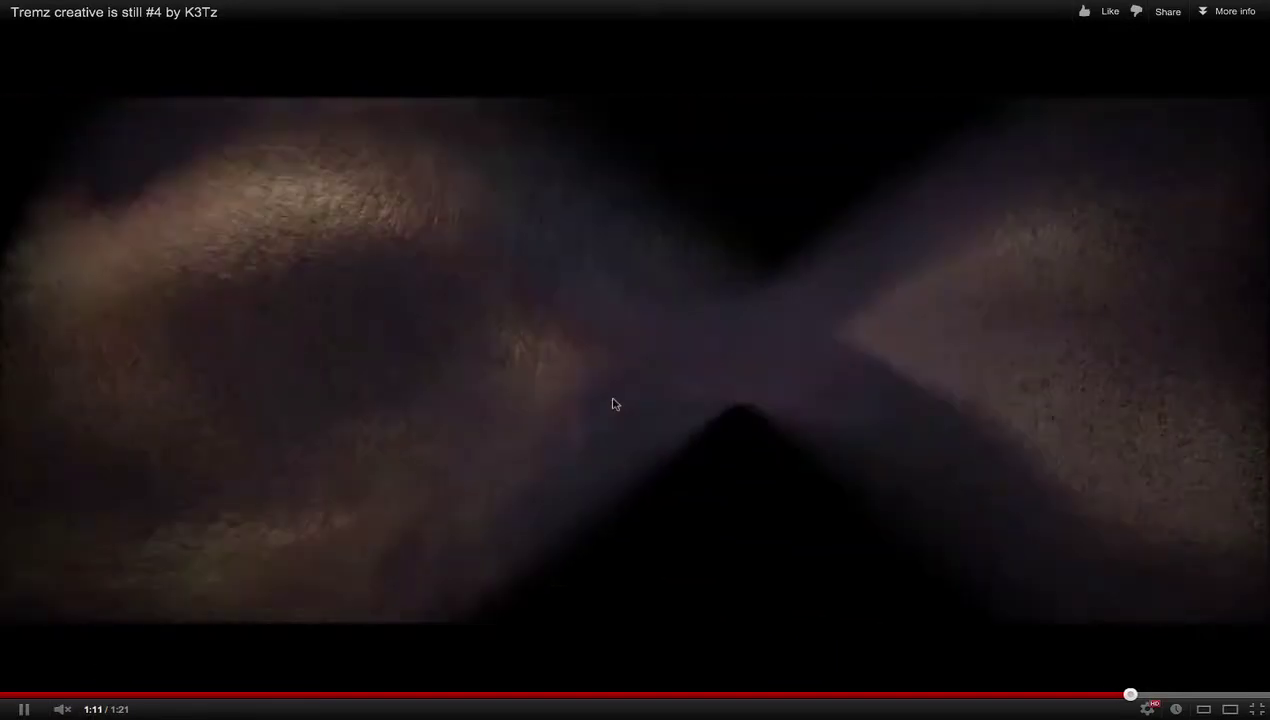
left_click(546, 346)
left_click(1106, 694)
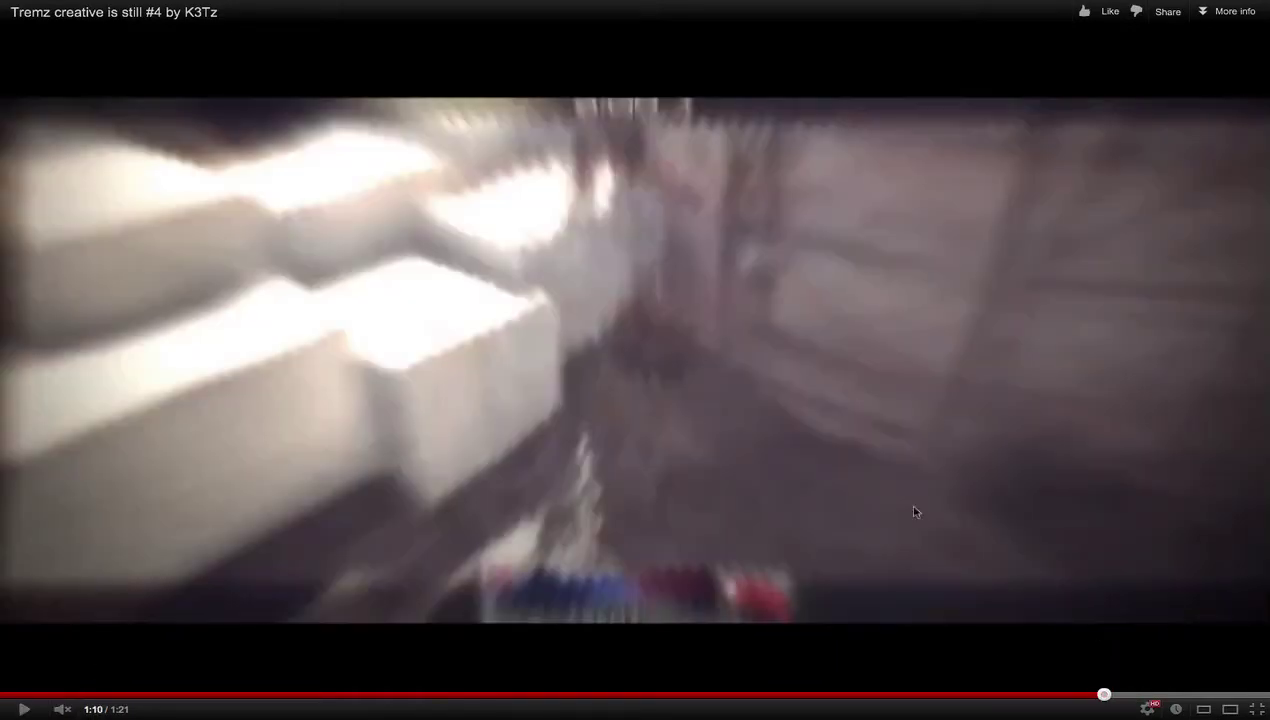
left_click(767, 406)
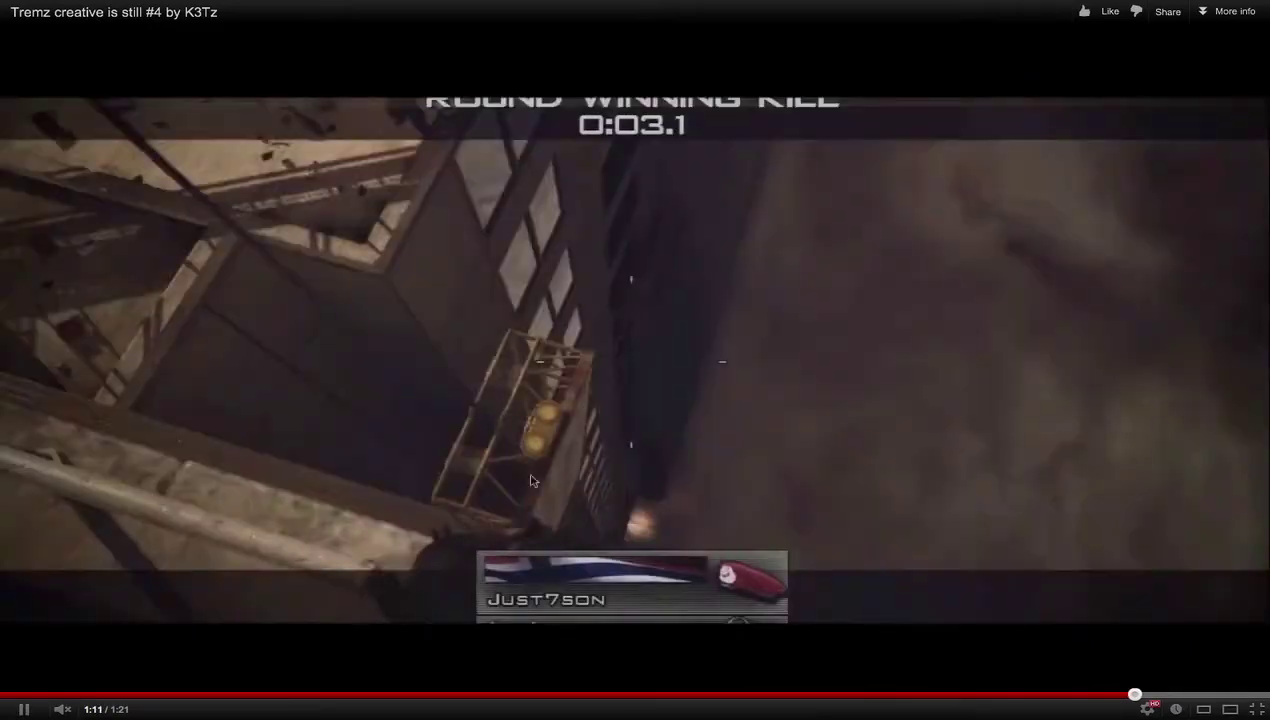
left_click(532, 481)
key("Escape")
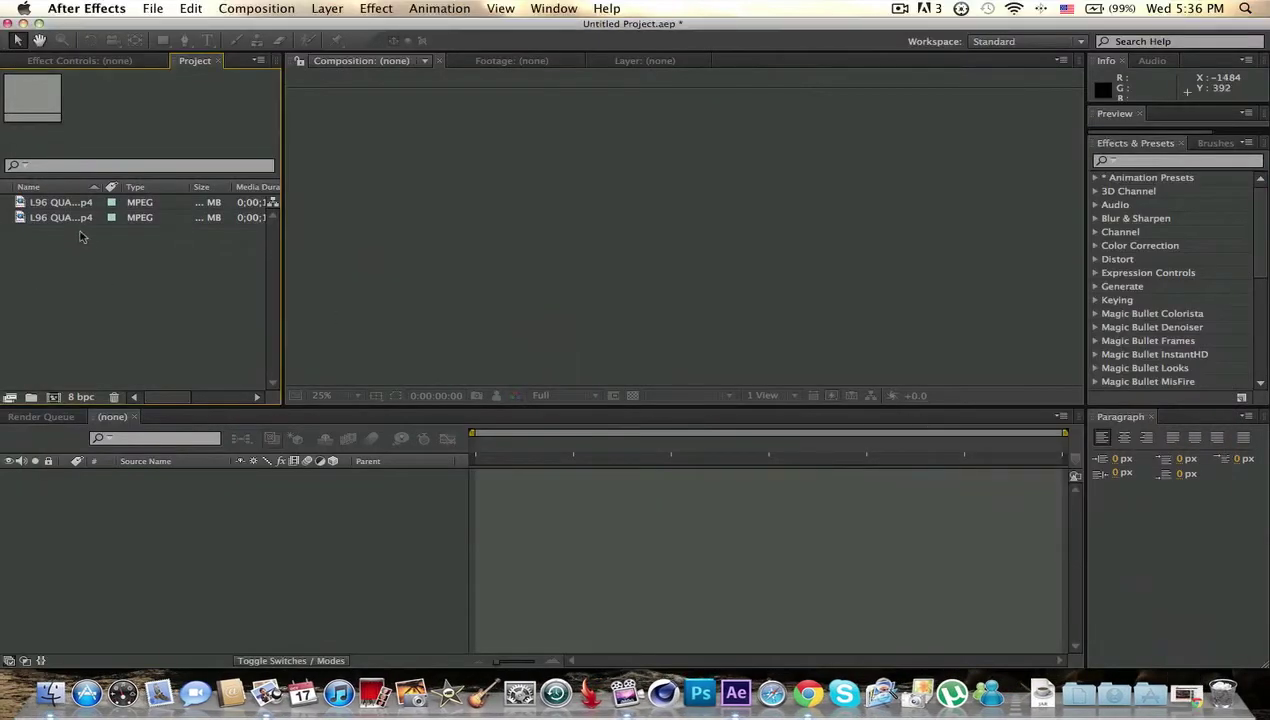
- Create a new 1280 x 720 composition at 59.94 fps with a duration of 0;00;40;00
left_click_drag(76, 219, 98, 242)
left_click(258, 10)
left_click(262, 26)
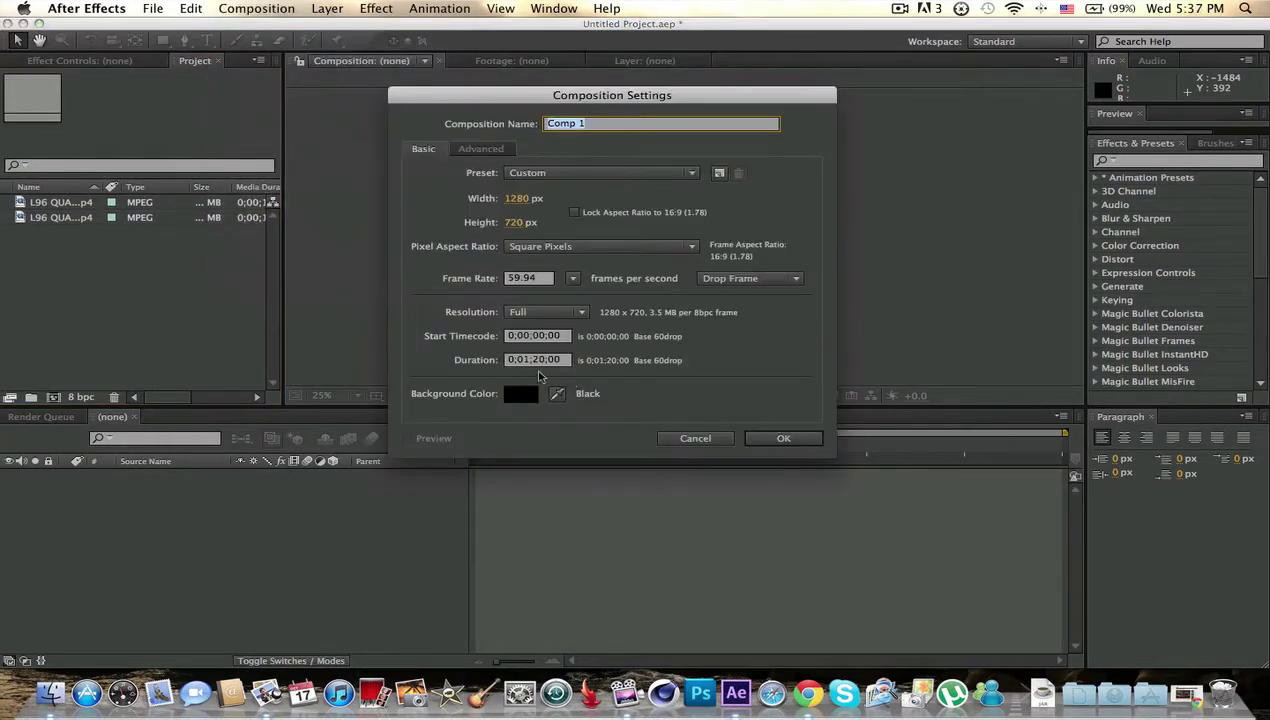
left_click(527, 360)
key("BackSpace")
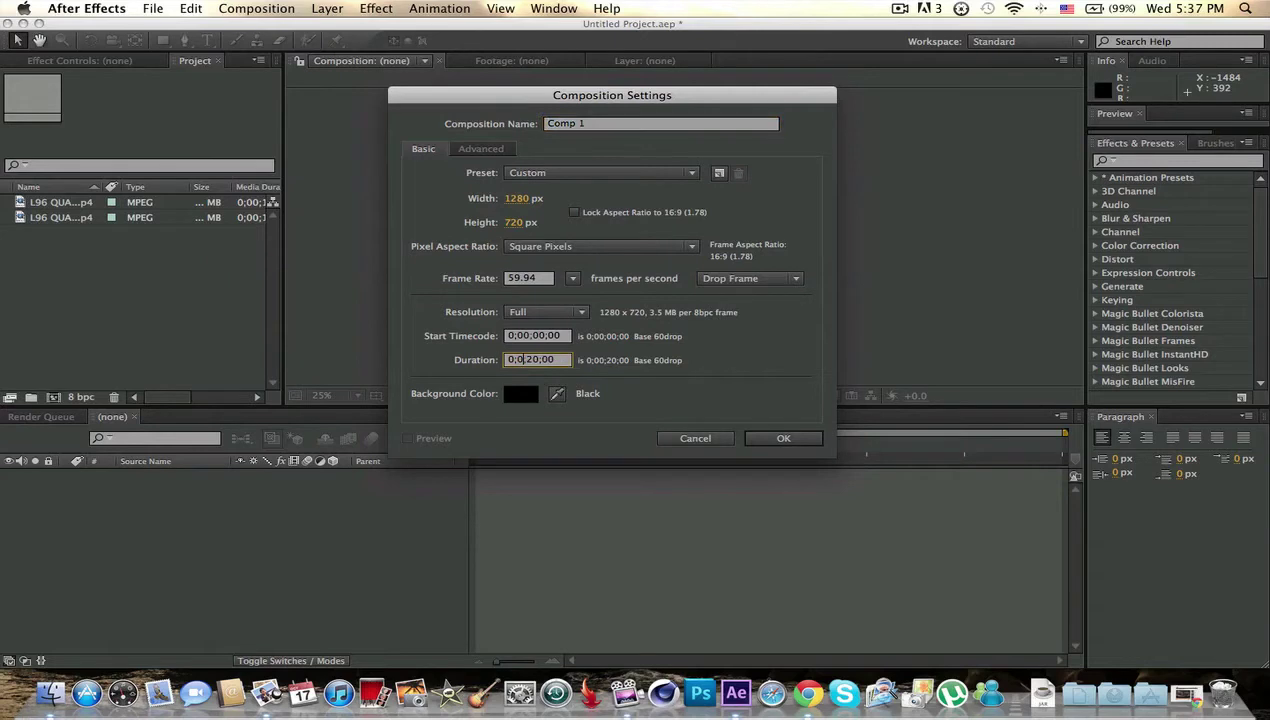
type("0")
left_click(760, 441)
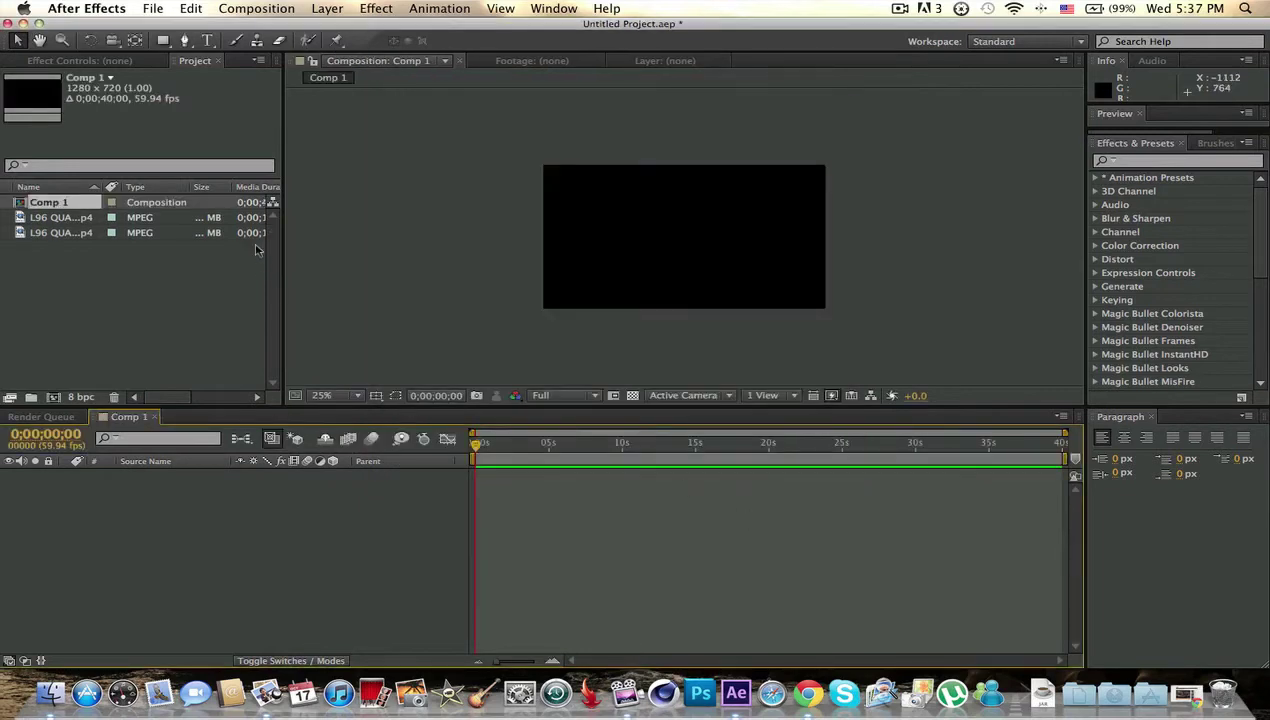
- Add the JUNGLE clip and the FIRING RANGE clip to the Comp 1 timeline as two layers
left_click(100, 237)
key("super+slash")
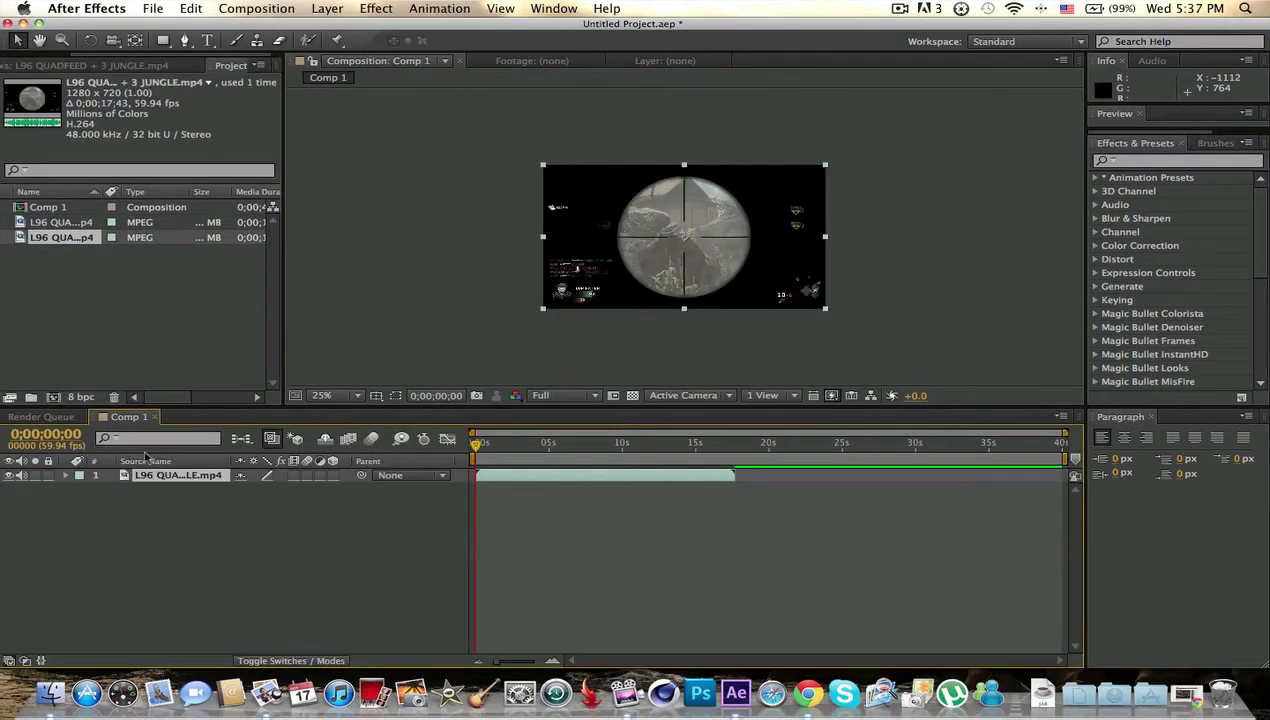
left_click_drag(80, 224, 496, 488)
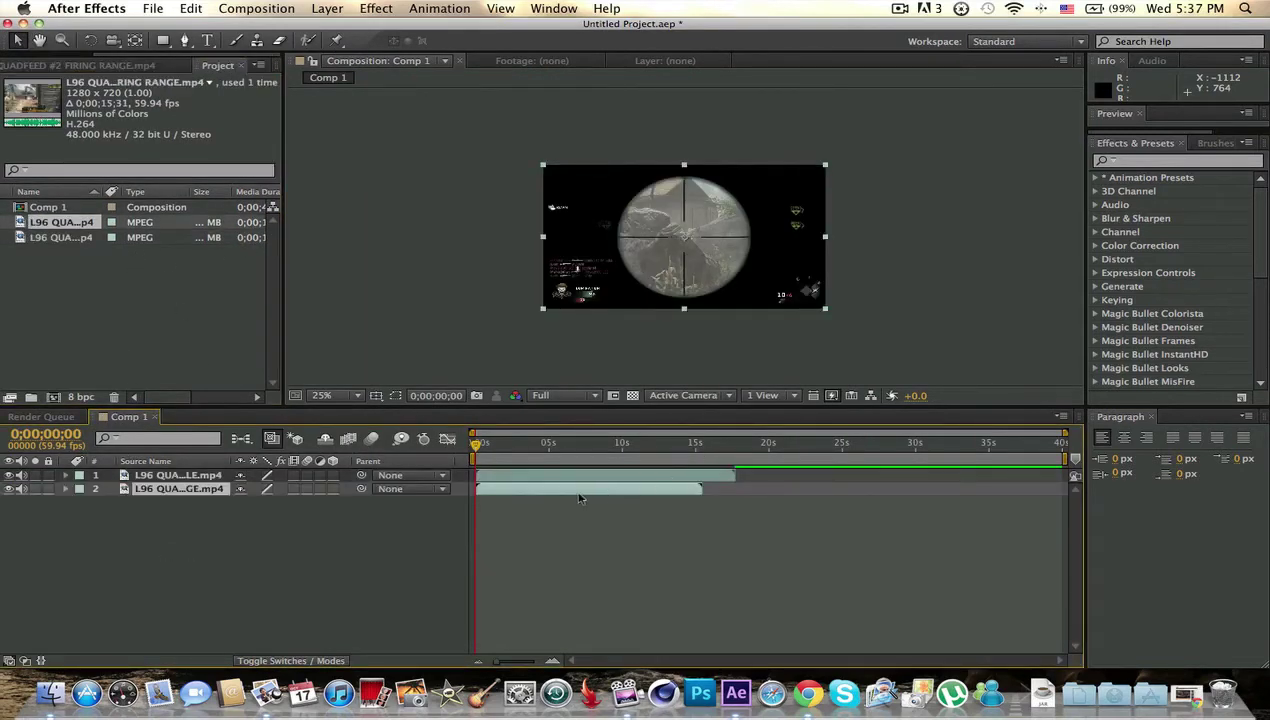
- Place the FIRING RANGE layer above the JUNGLE layer and shift it to start at about 17 seconds, slightly overlapping the JUNGLE clip's end
left_click_drag(584, 490, 819, 490)
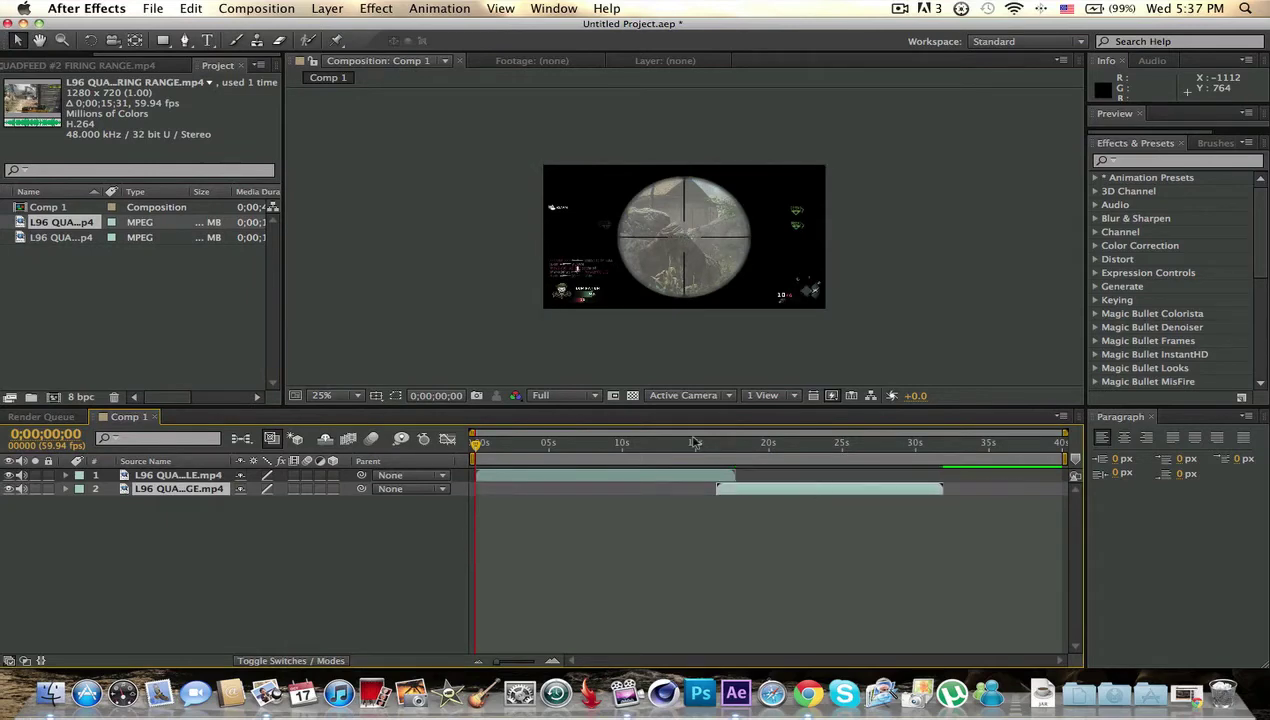
left_click_drag(695, 443, 737, 443)
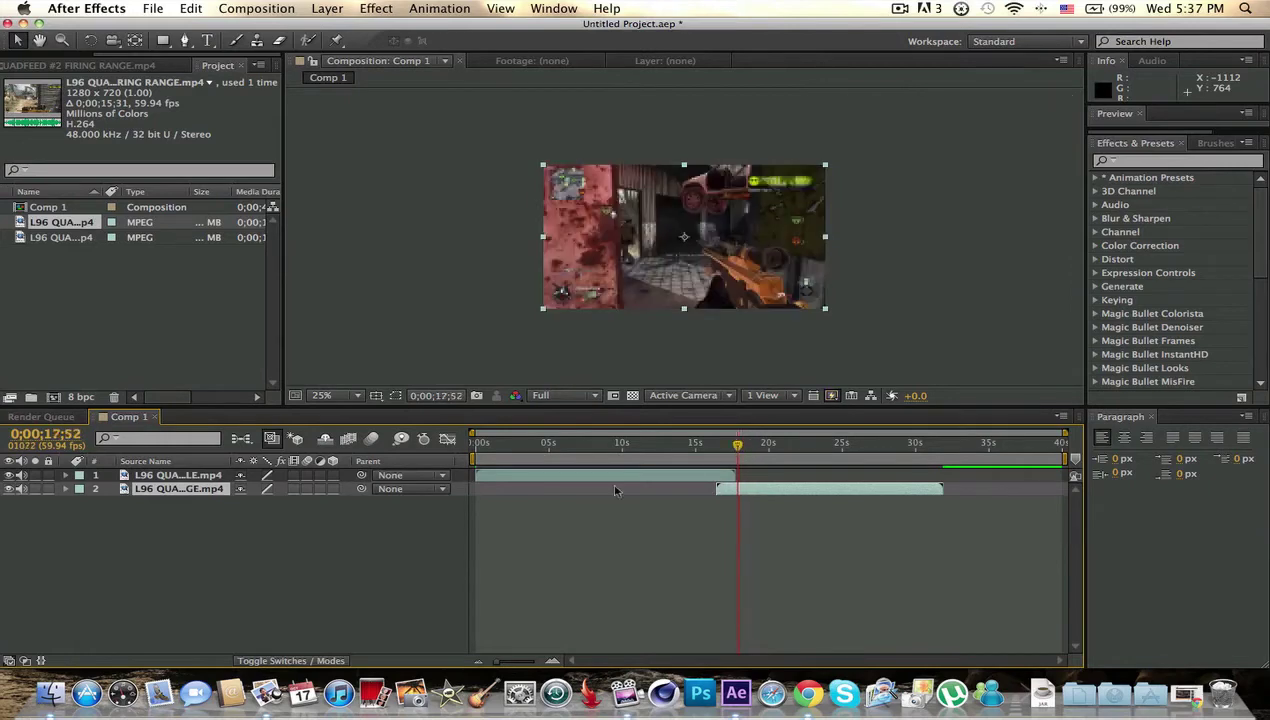
left_click_drag(219, 497, 200, 472)
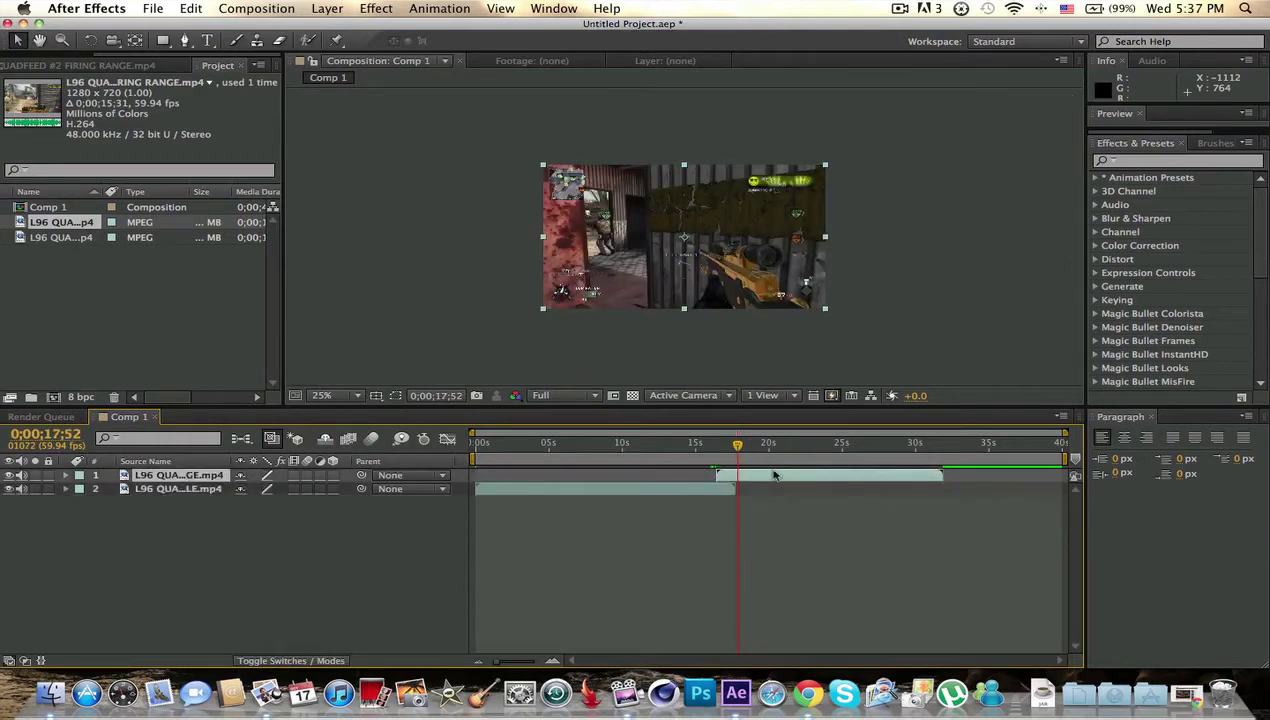
left_click_drag(765, 478, 735, 446)
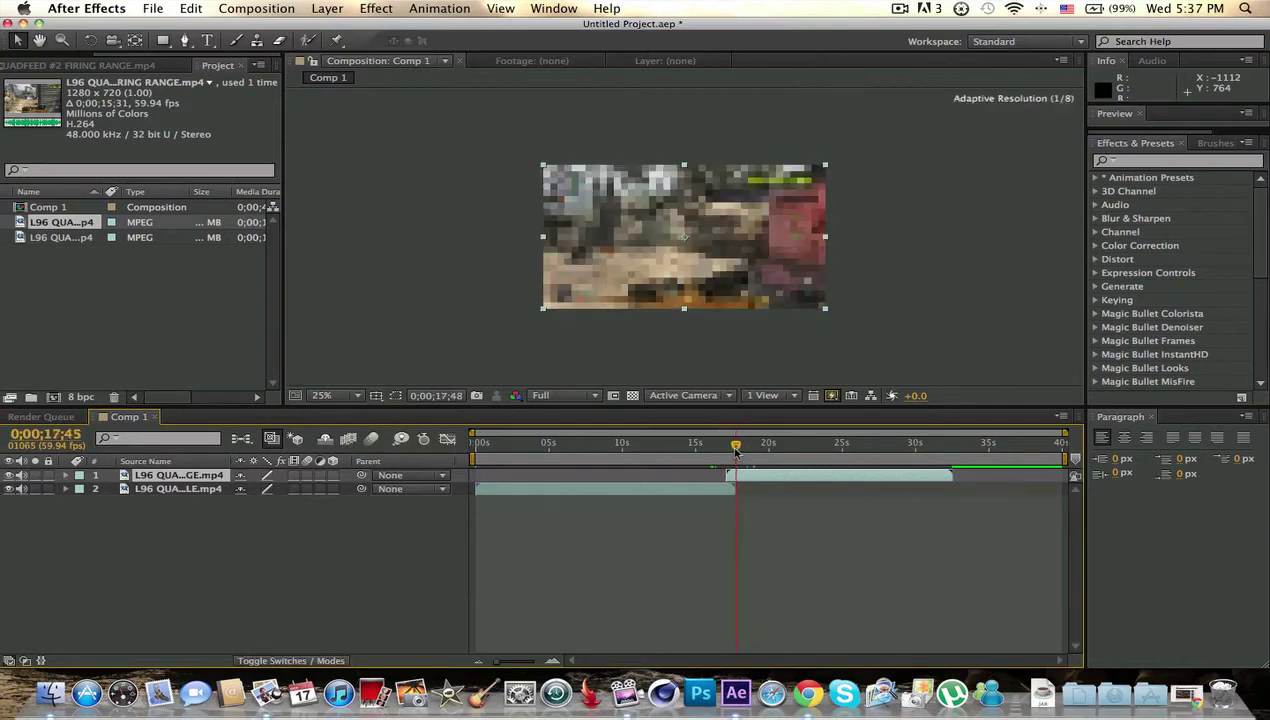
left_click(595, 561)
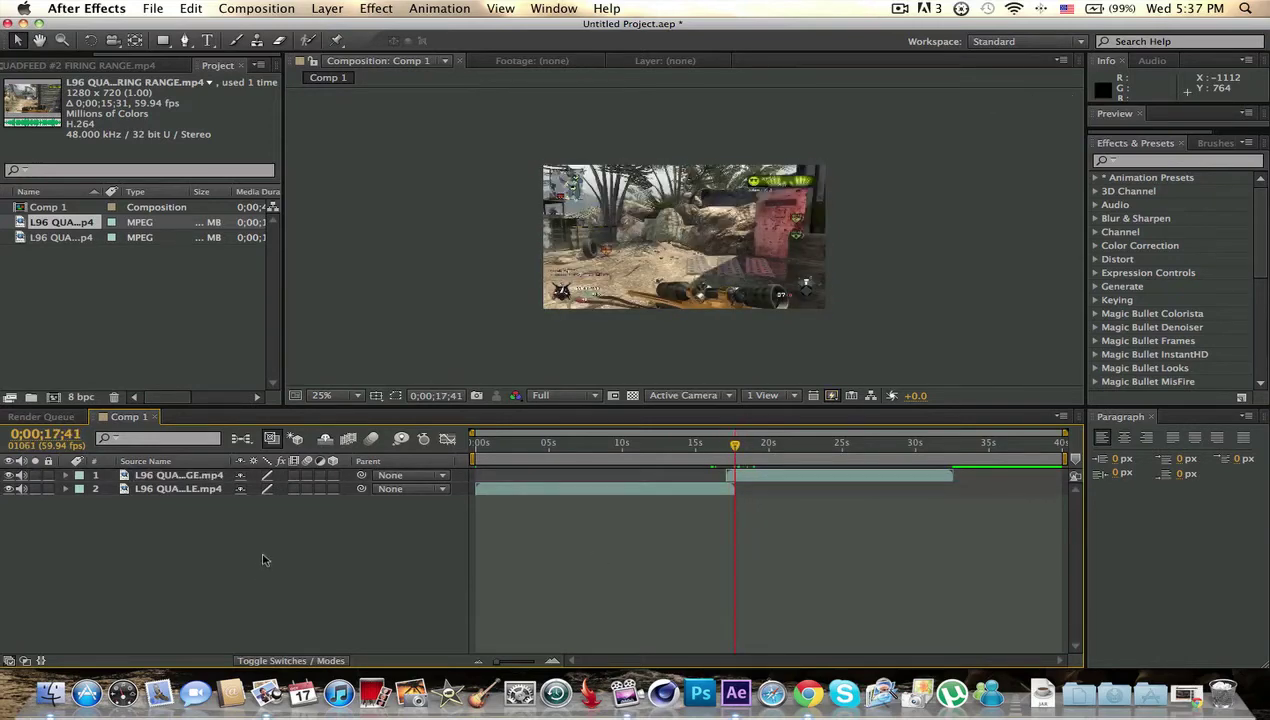
- Enlarge the composition preview to 50% and add a new adjustment layer above both clips
left_click(377, 8)
left_click(192, 560)
key("period")
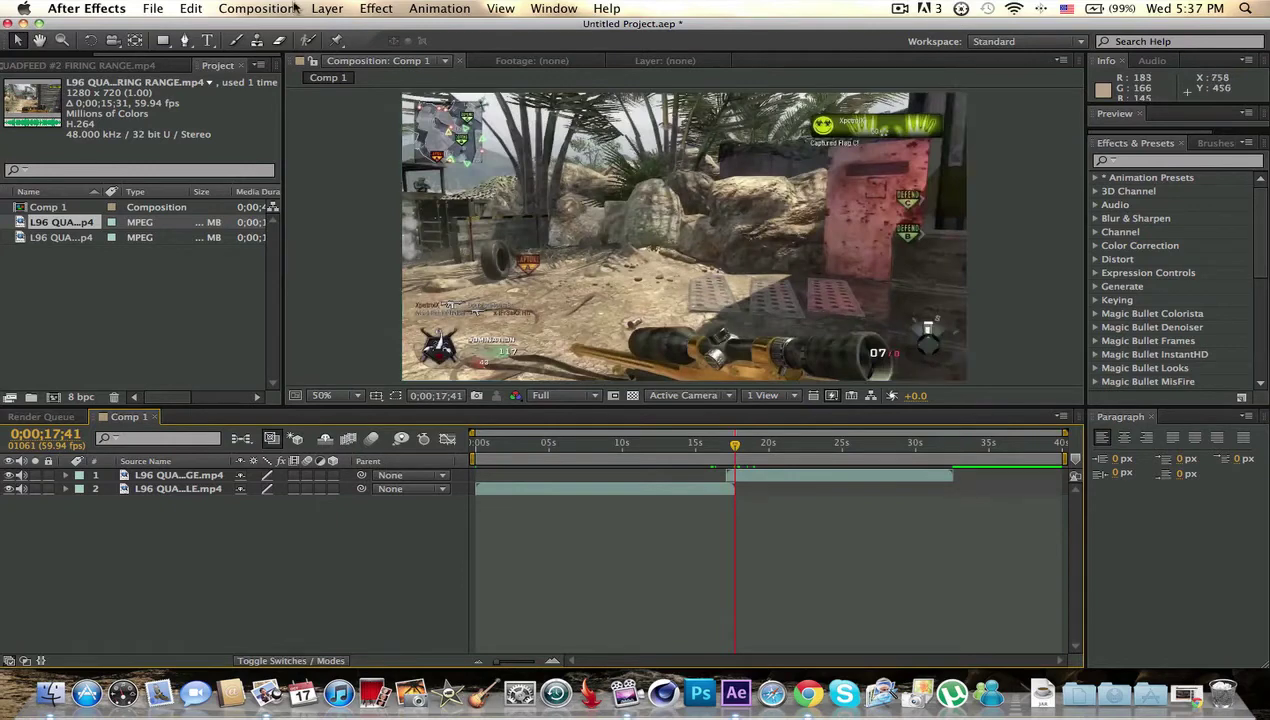
left_click(326, 8)
mouse_move(330, 28)
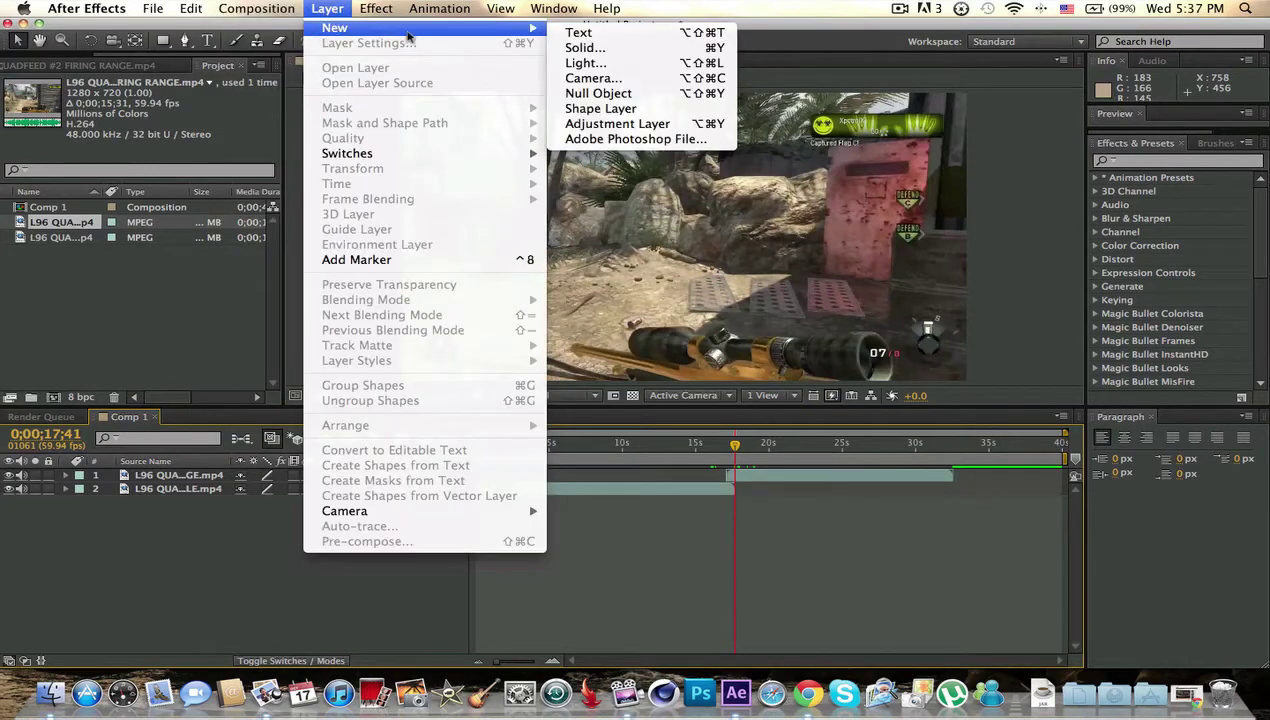
left_click(668, 128)
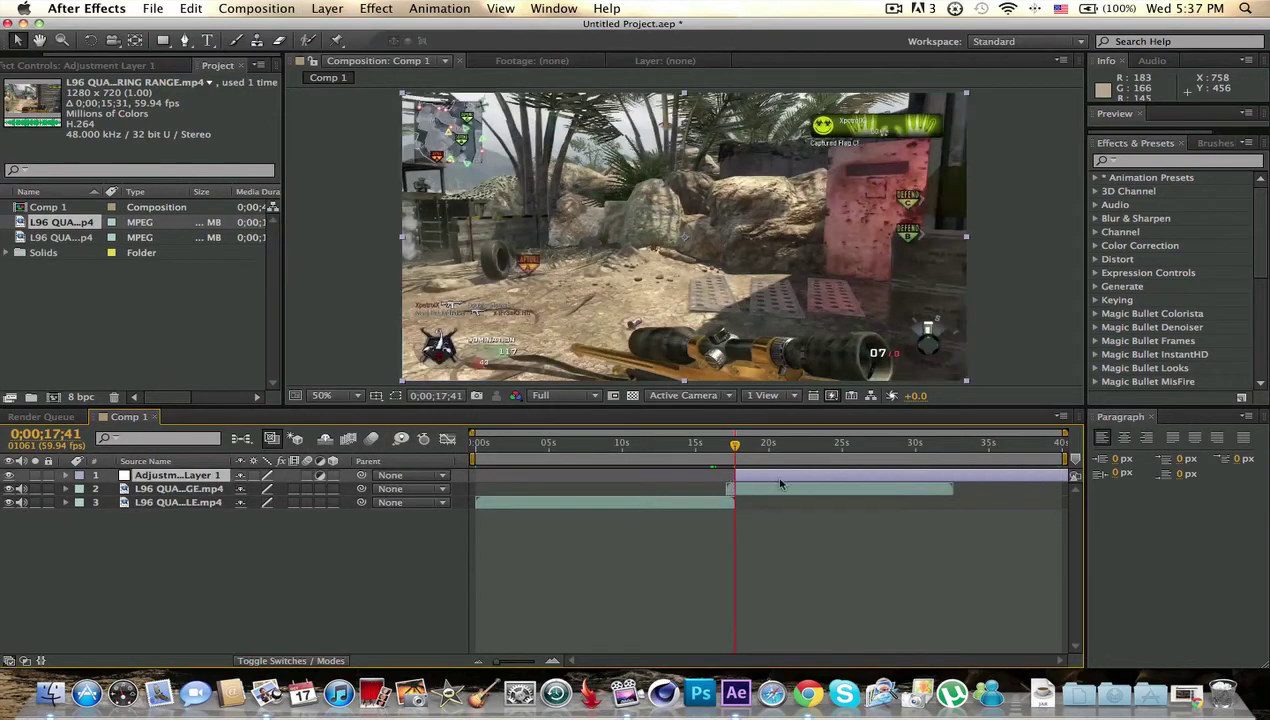
- Position and trim the adjustment layer to span the cut between the clips, from about 14 to 20.5 seconds
left_click_drag(790, 481, 738, 477)
key("space")
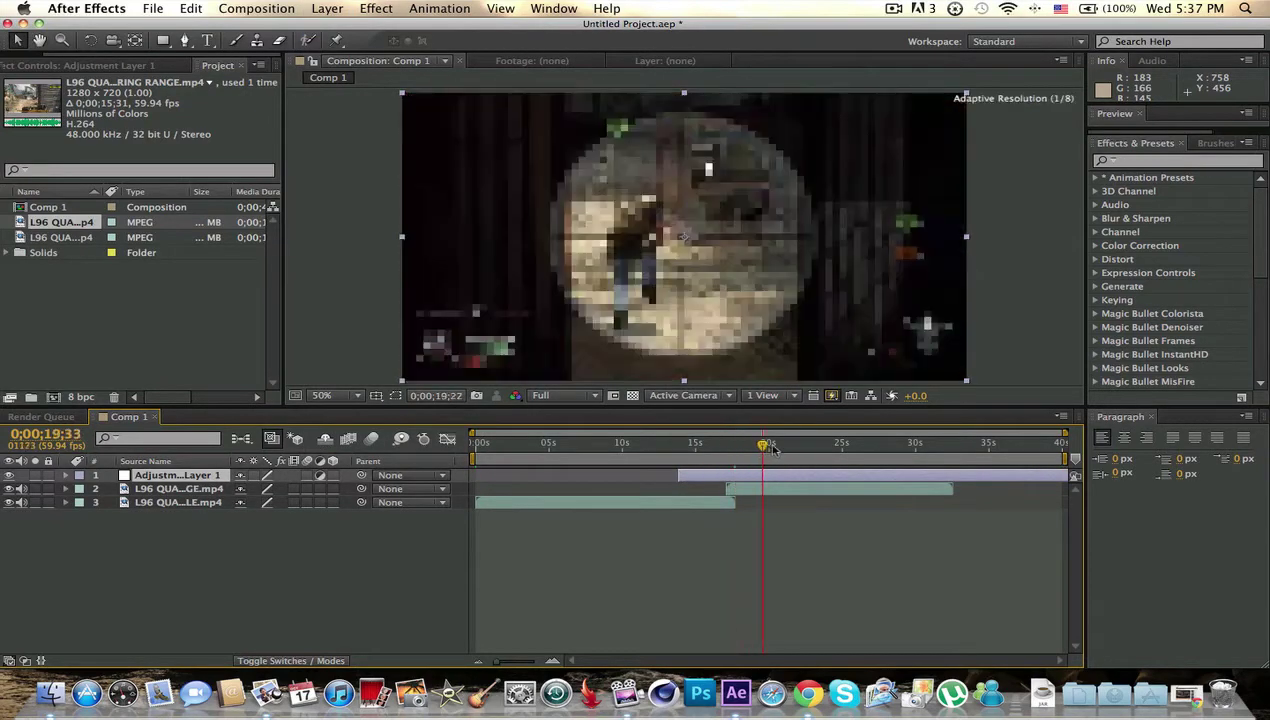
key("alt+]")
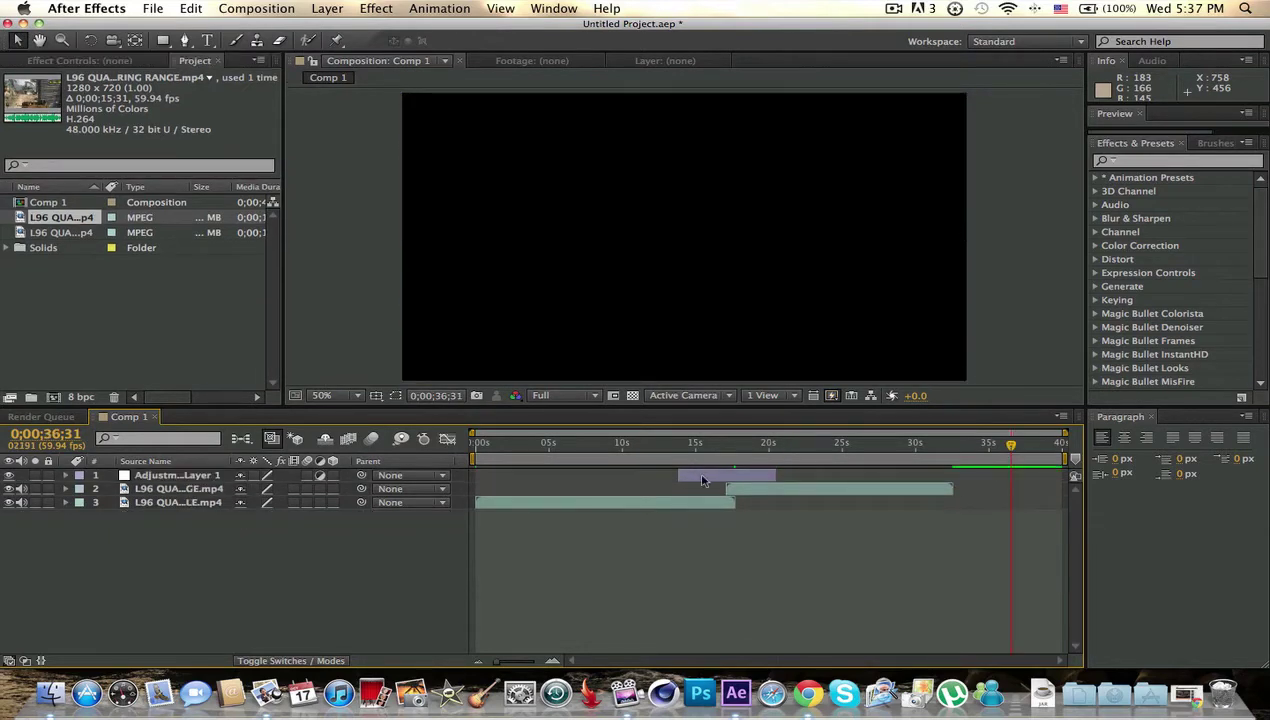
left_click_drag(703, 481, 725, 450)
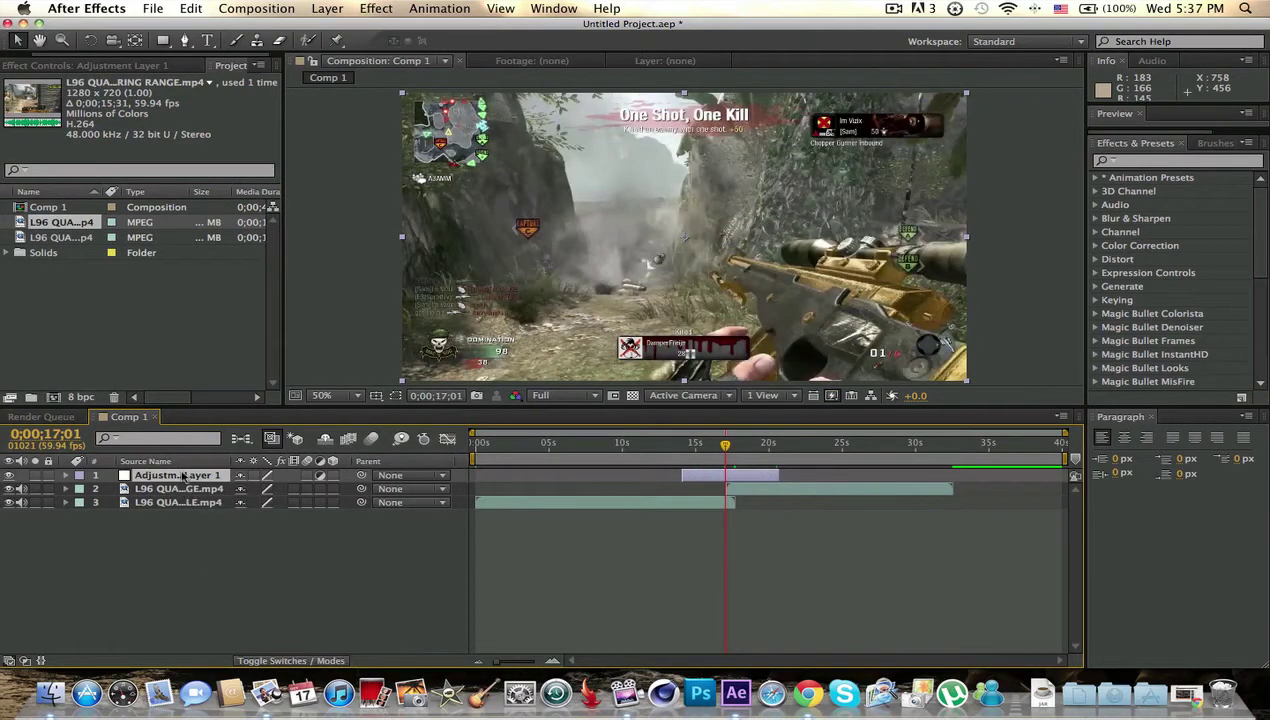
- Find the CC Scatterize effect by searching for "cc sc" and apply it to the adjustment layer
left_click(1157, 162)
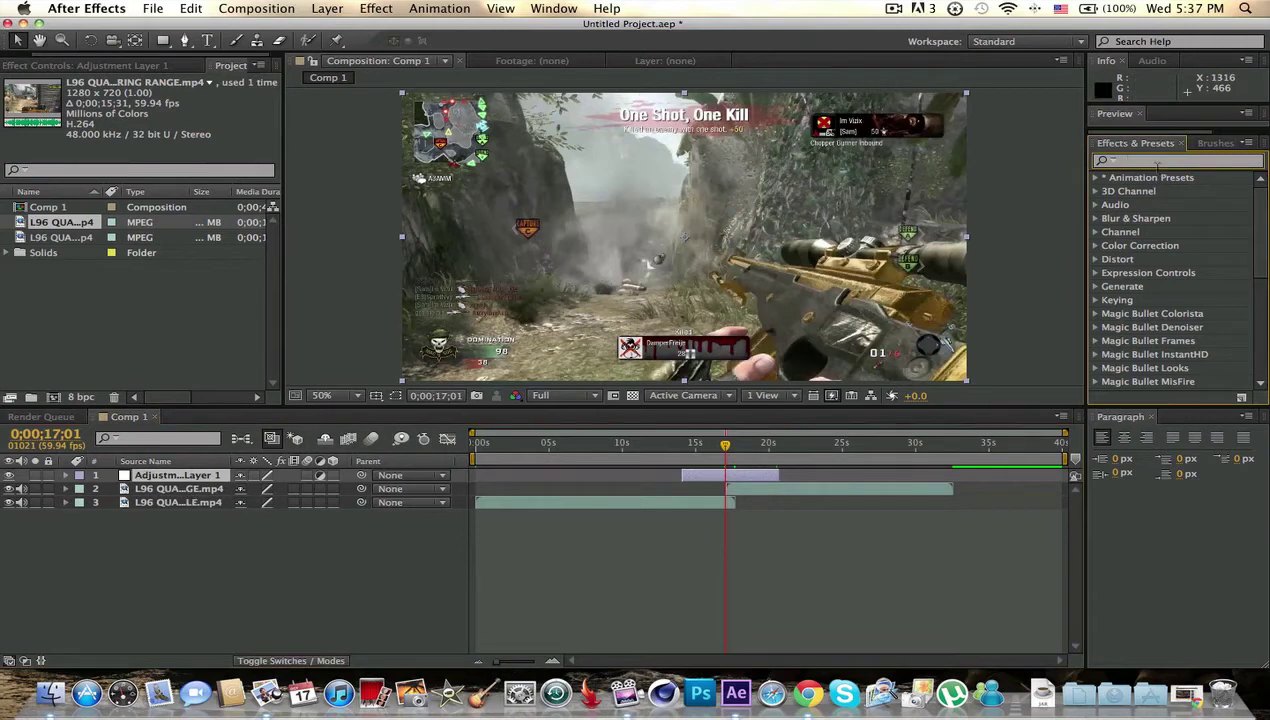
type("cc")
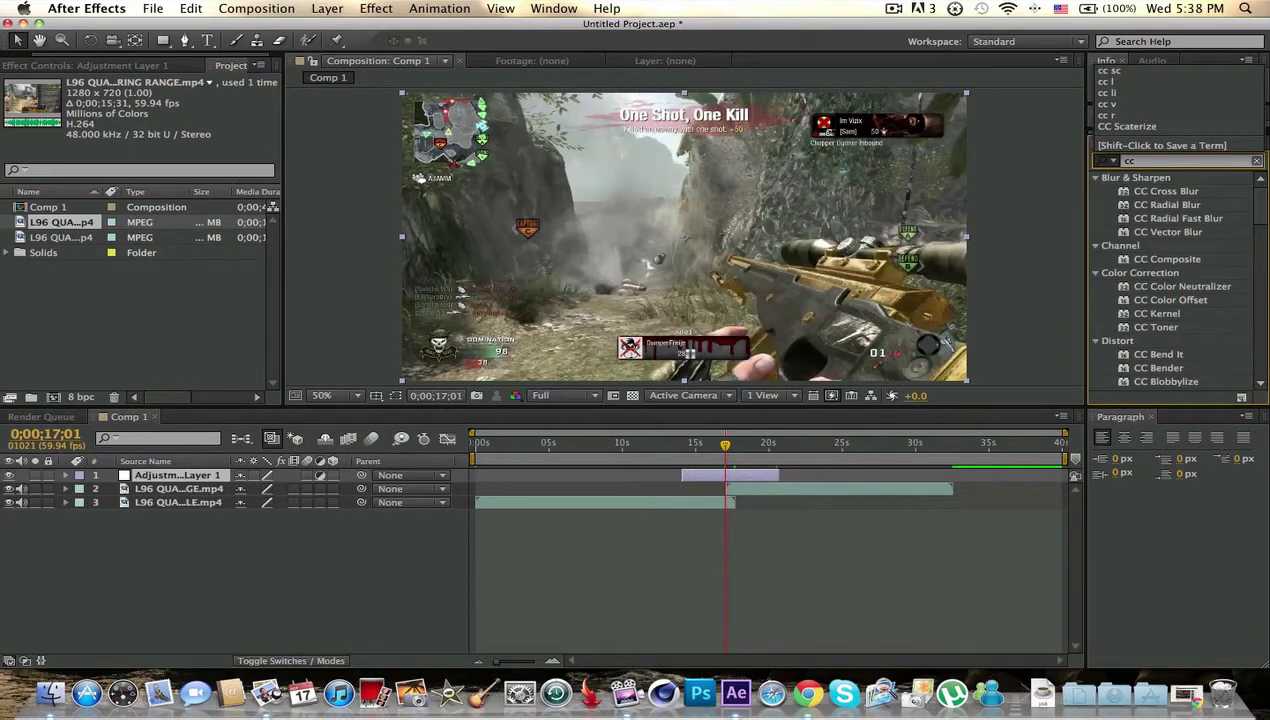
type(" sc")
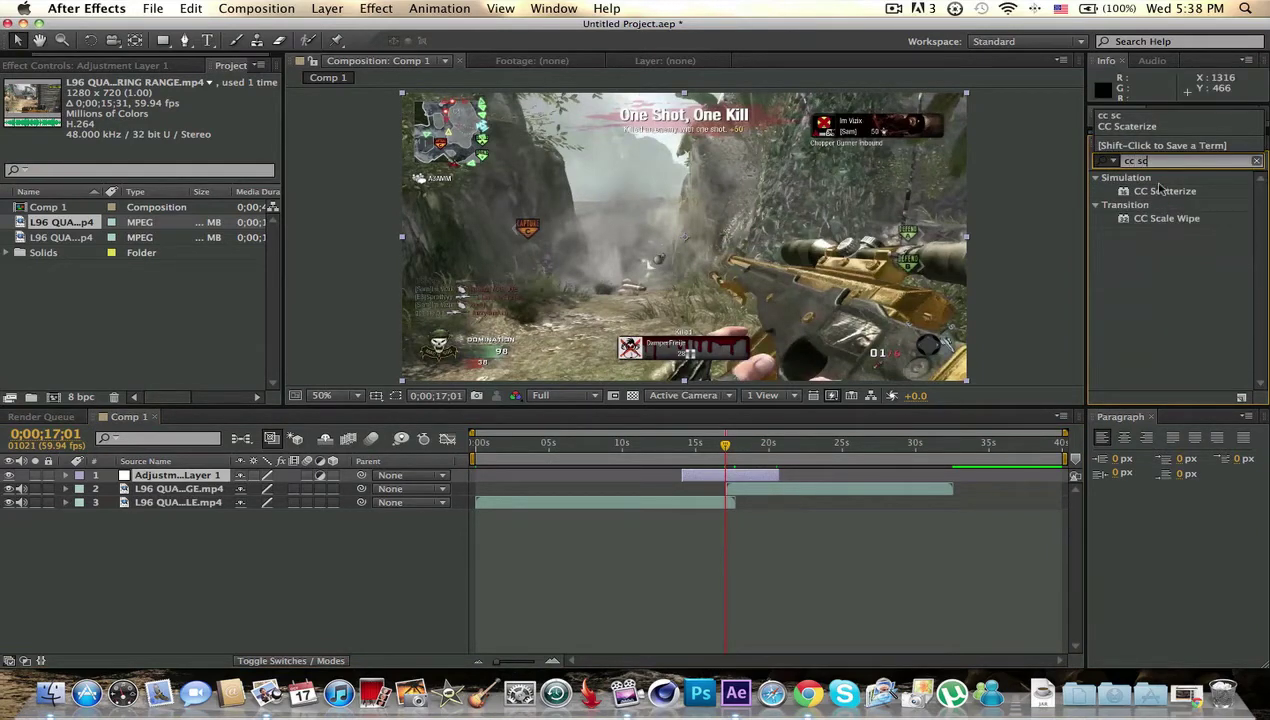
left_click(1180, 199)
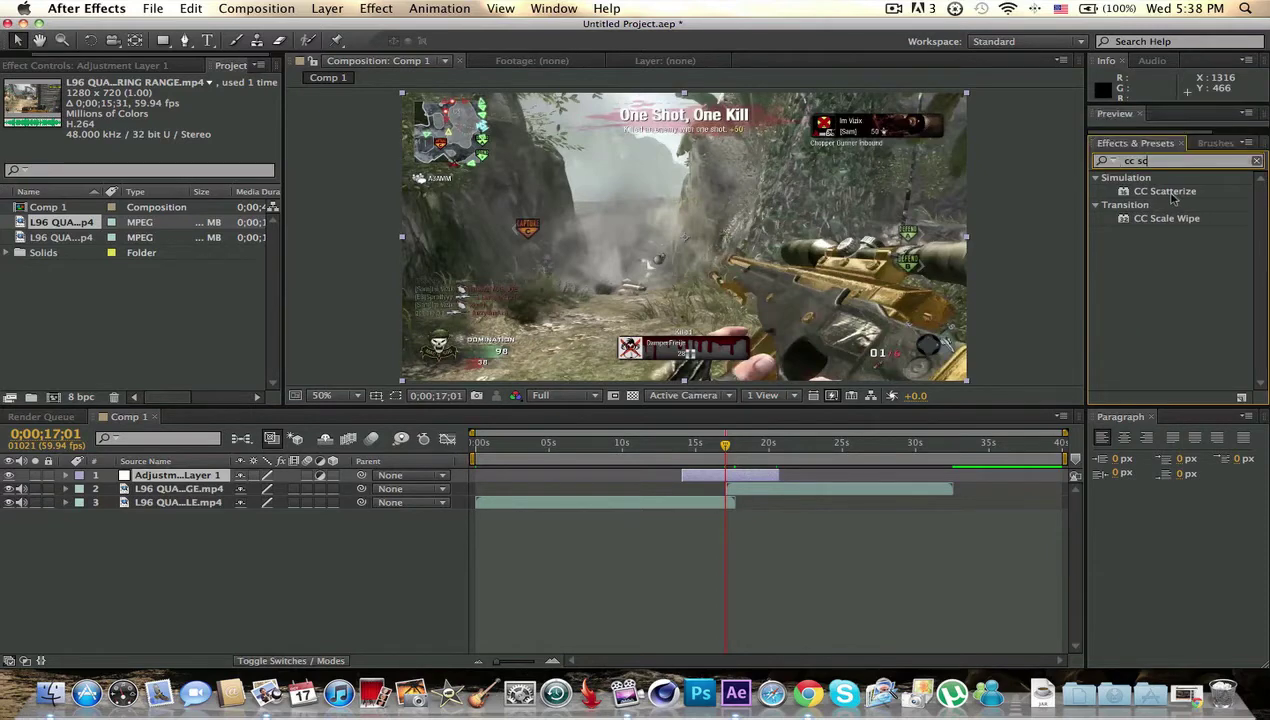
left_click(1173, 203)
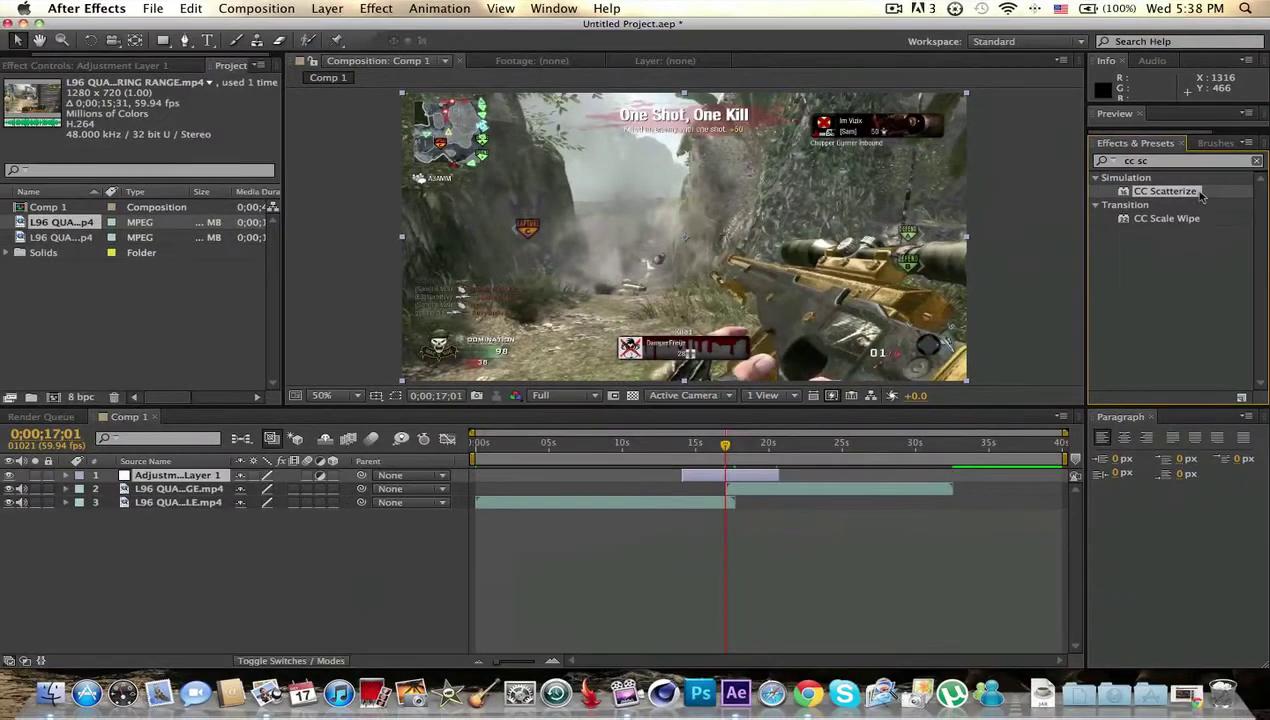
left_click_drag(1186, 198, 727, 479)
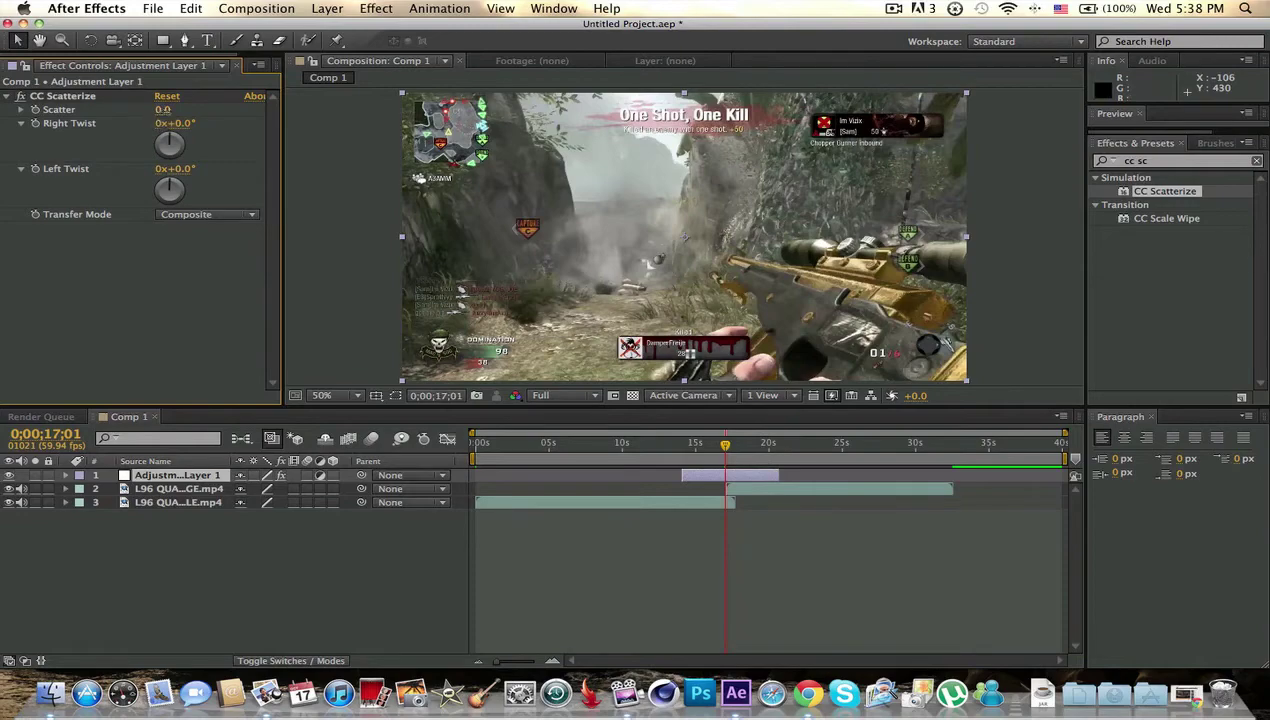
- Try a Scatter amount of 108 on the CC Scatterize effect and return it to 0
mouse_move(163, 110)
left_mouse_down()
mouse_move(190, 110)
mouse_move(157, 116)
left_mouse_up()
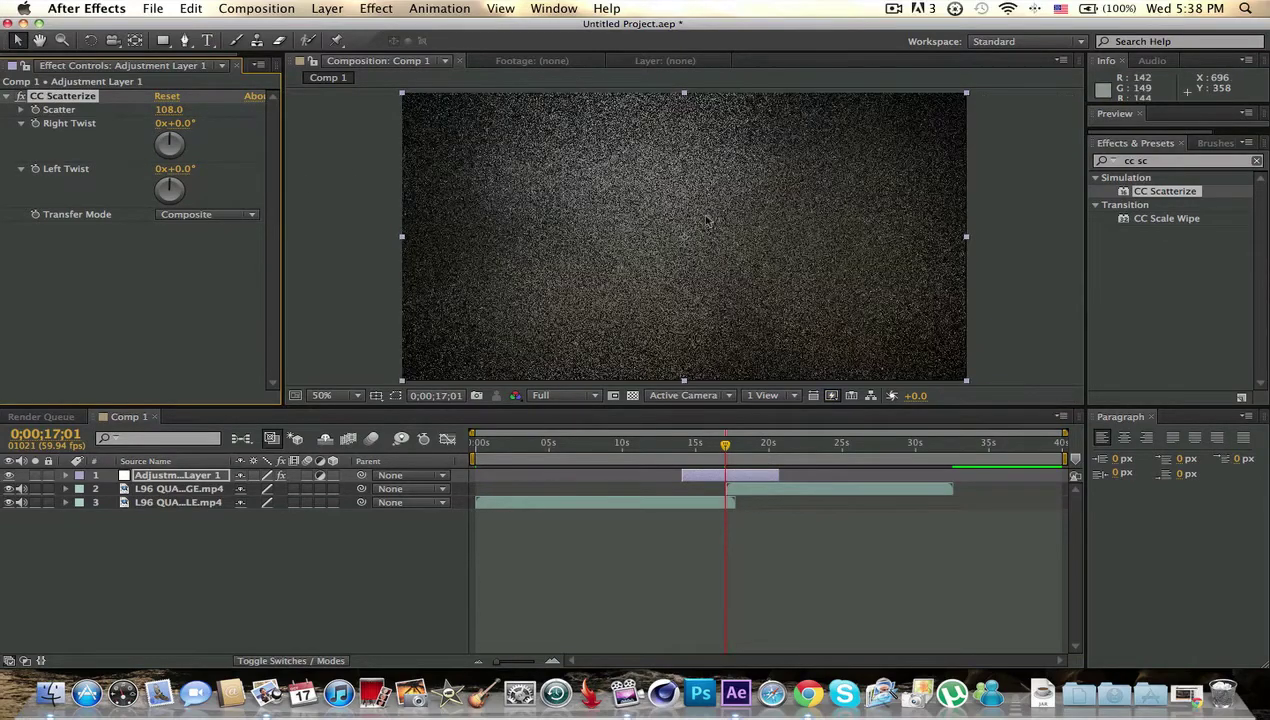
left_click(159, 111)
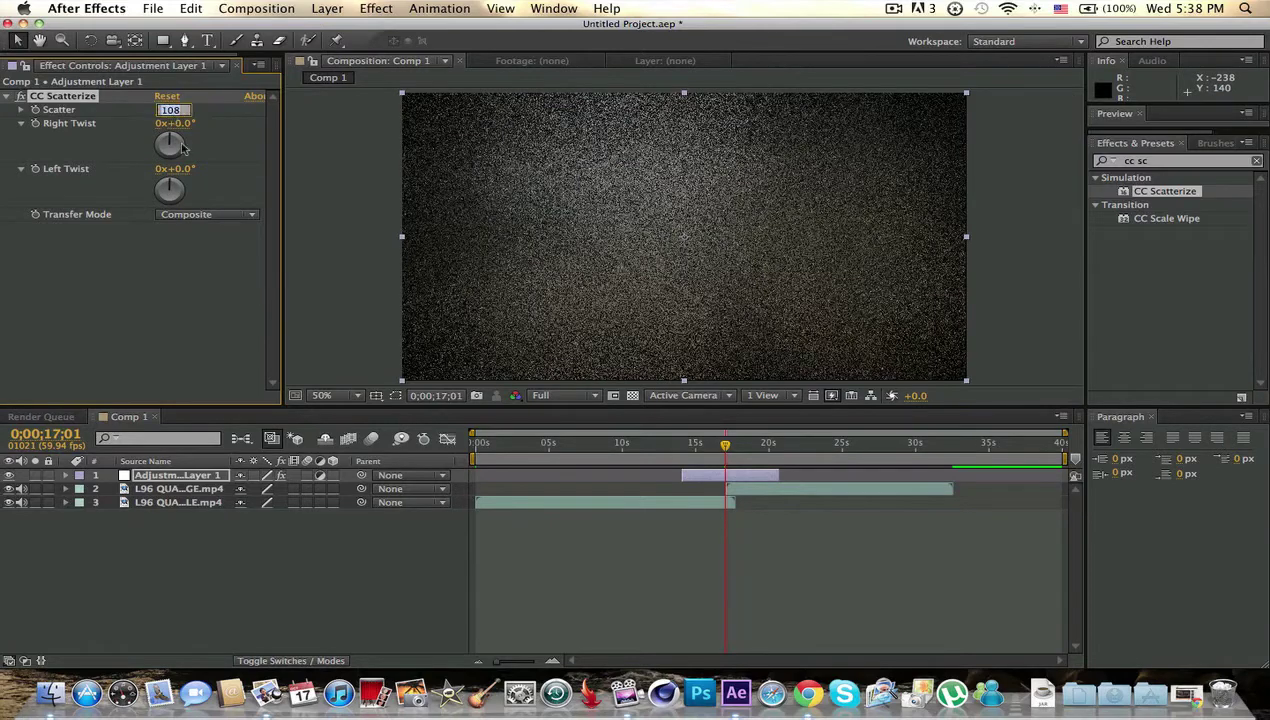
type("0")
key("Return")
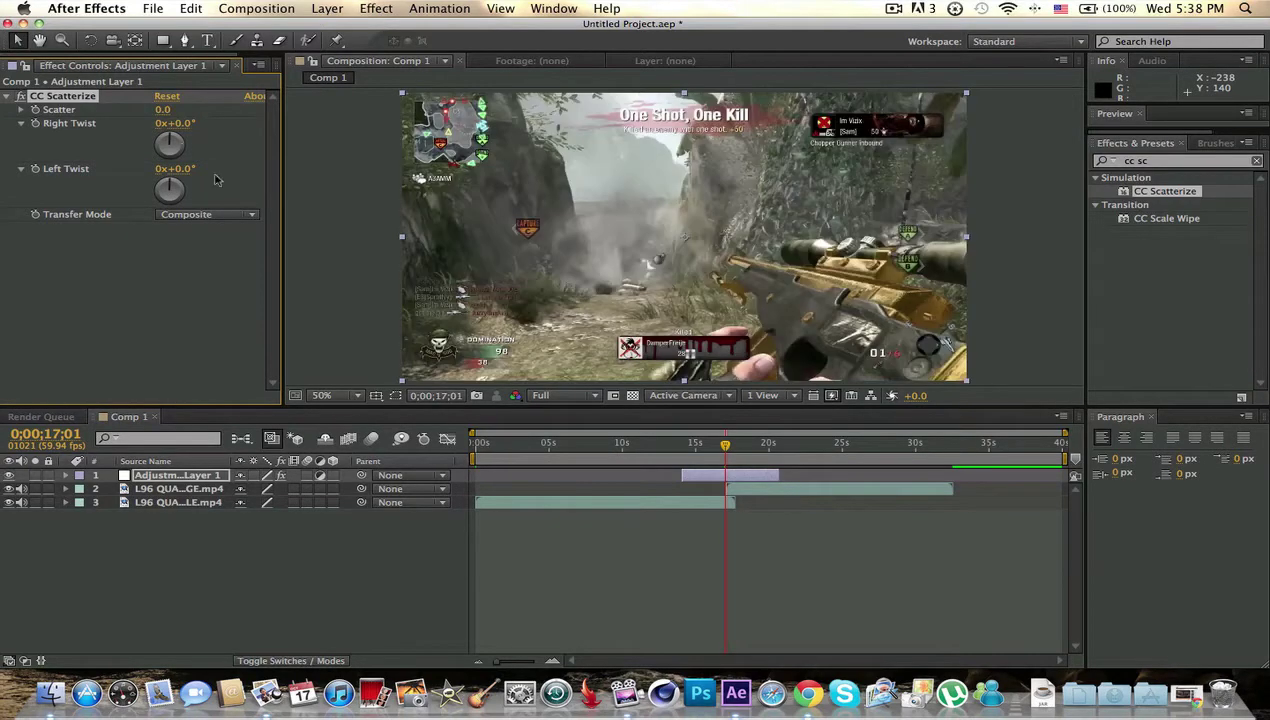
- Set the Right Twist of CC Scatterize to 360°, one full revolution
left_click_drag(184, 127, 241, 127)
left_click(184, 127)
type("3")
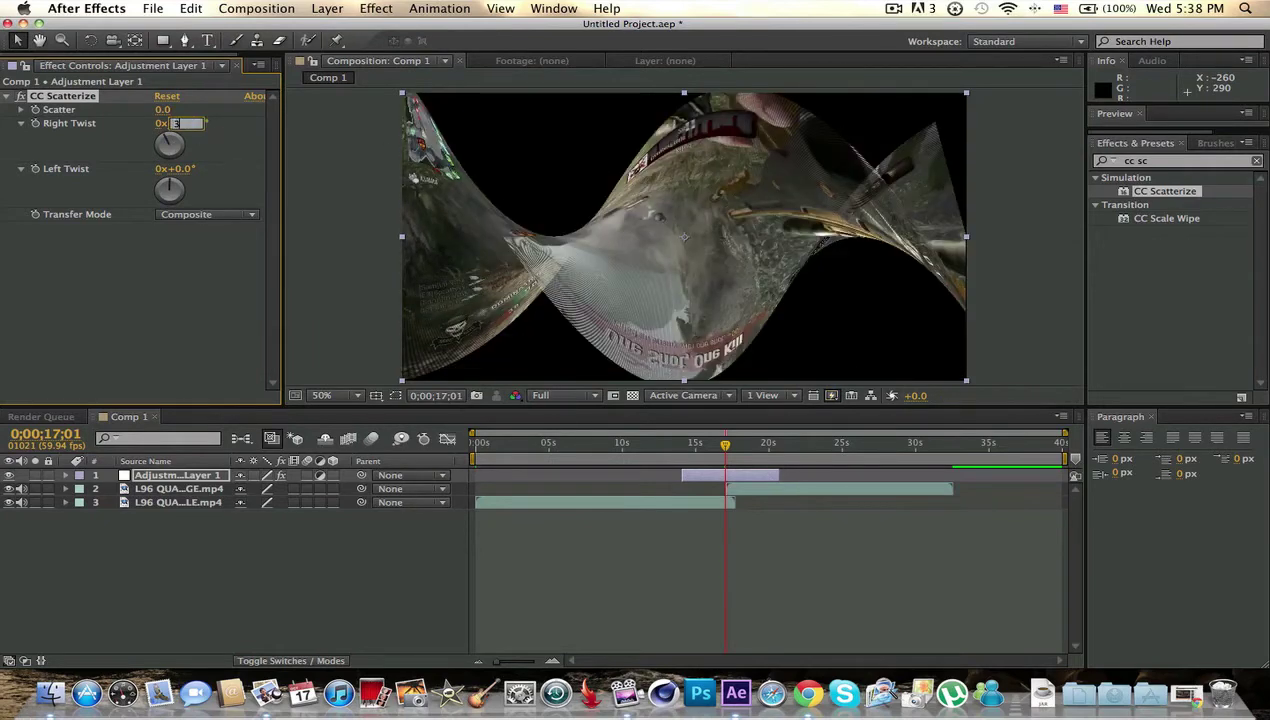
type("60")
key("Return")
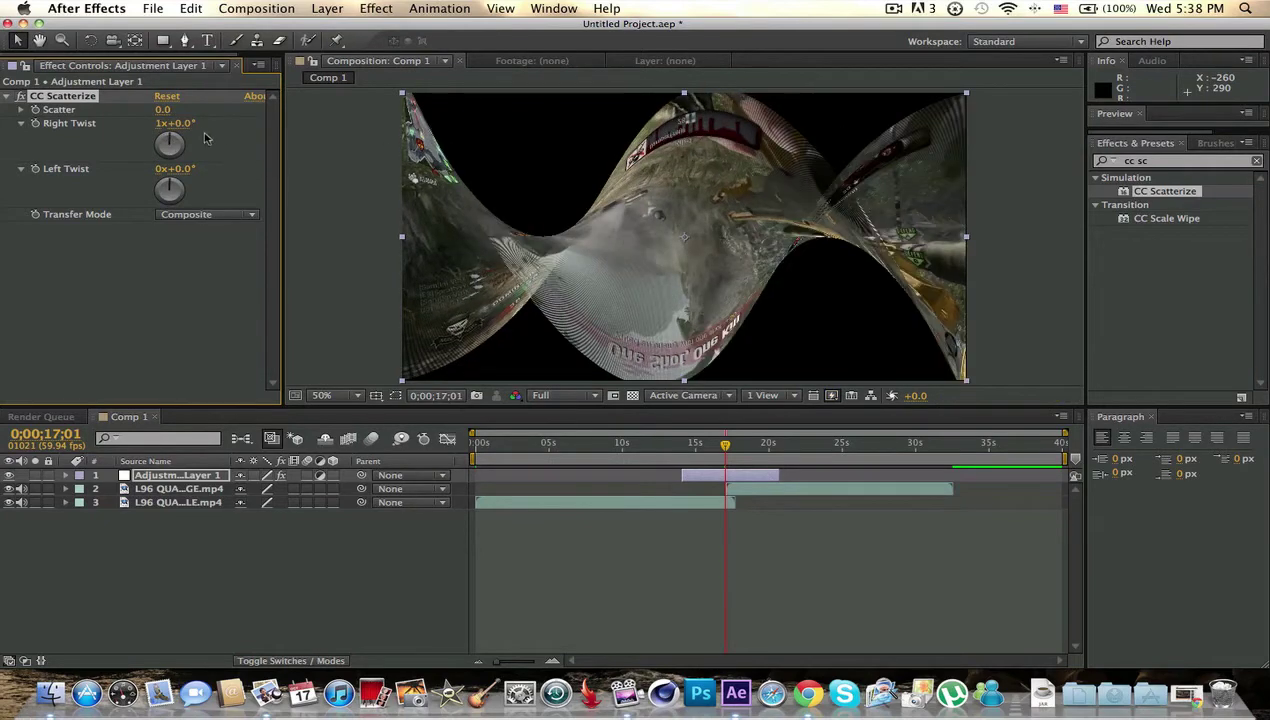
- Set the Right Twist of CC Scatterize back to 0 revolutions
left_click(183, 125)
key("Return")
left_click(67, 184)
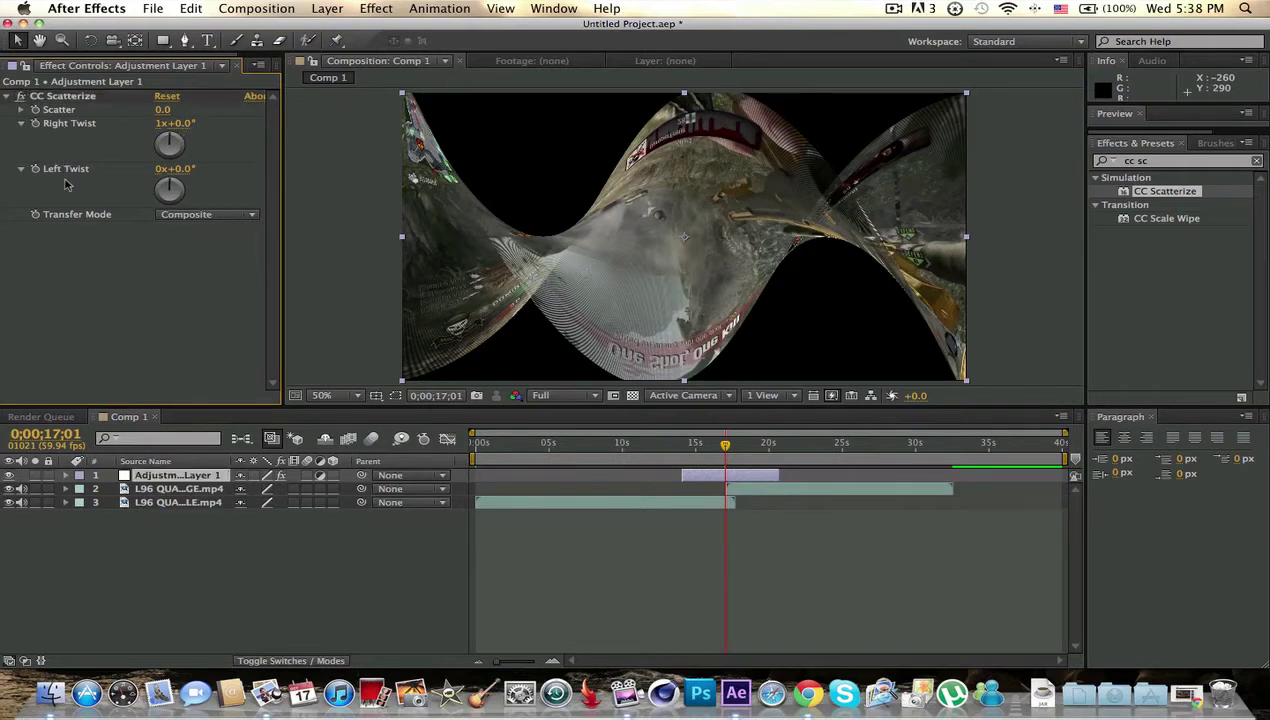
left_click(161, 123)
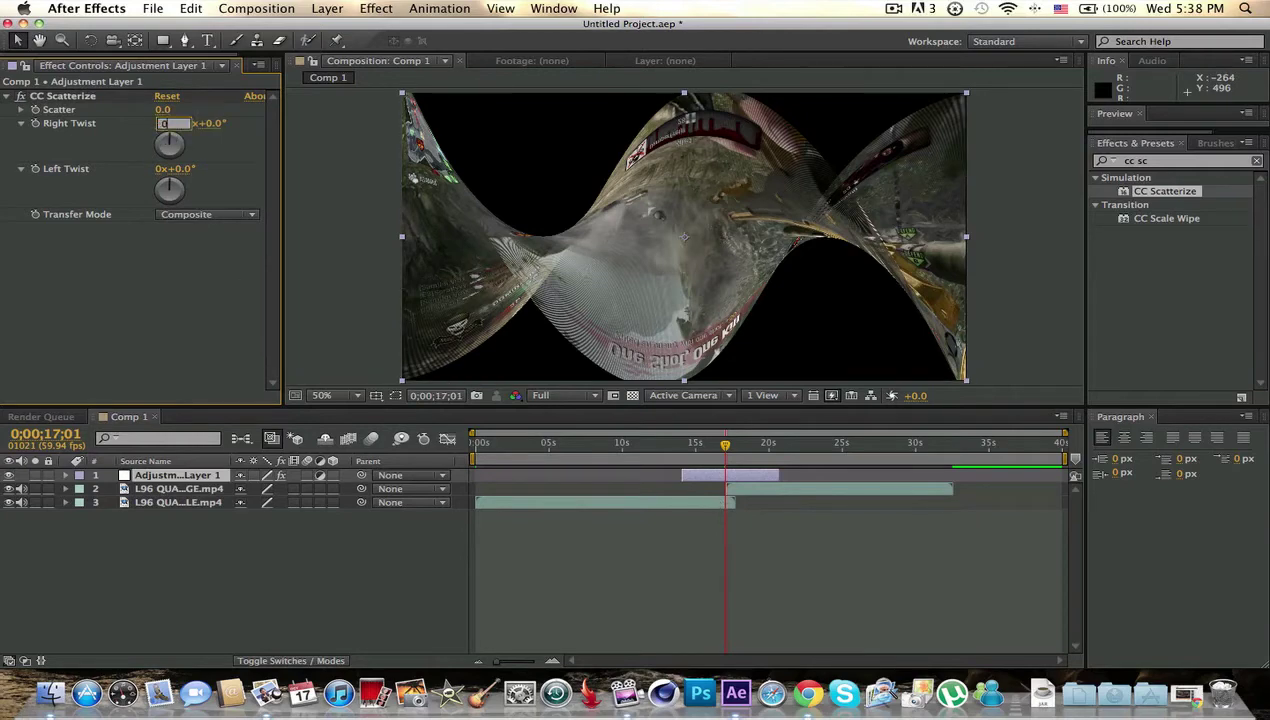
type("0")
key("Return")
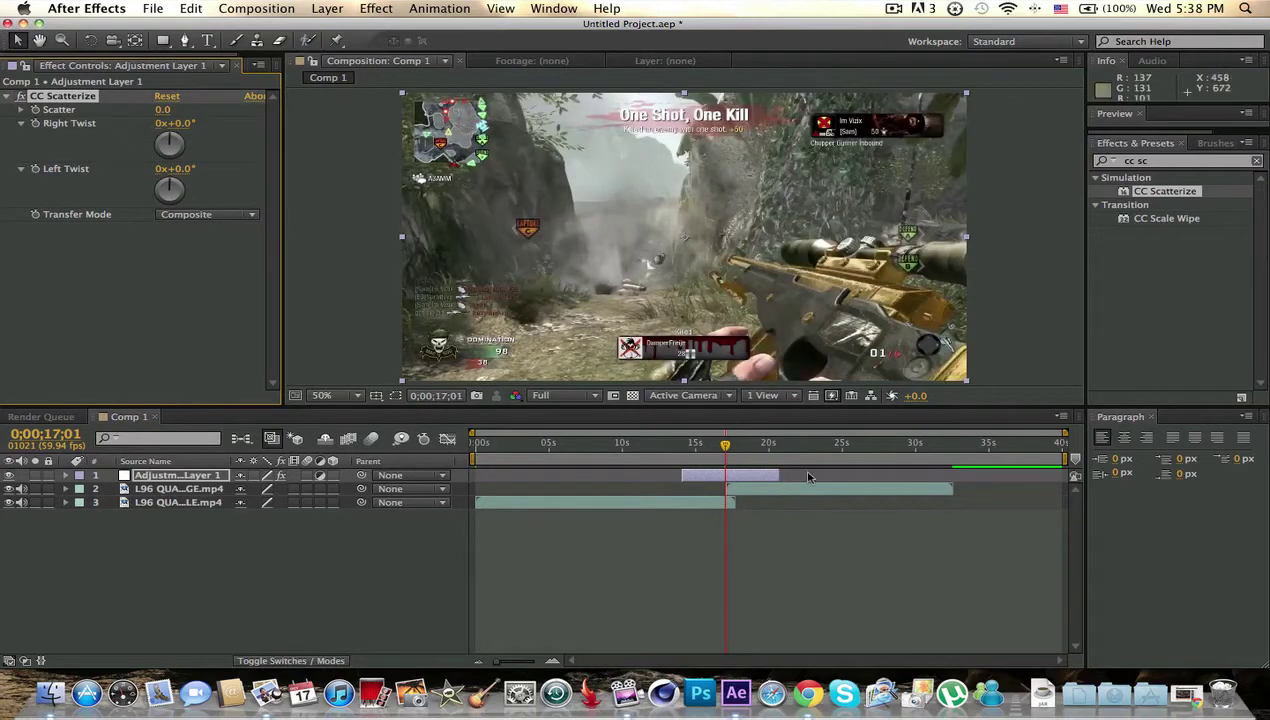
- At the start of the second clip (0;00;17;05), set Right Twist to 360° and enable keyframing for it
left_click_drag(502, 666, 530, 668)
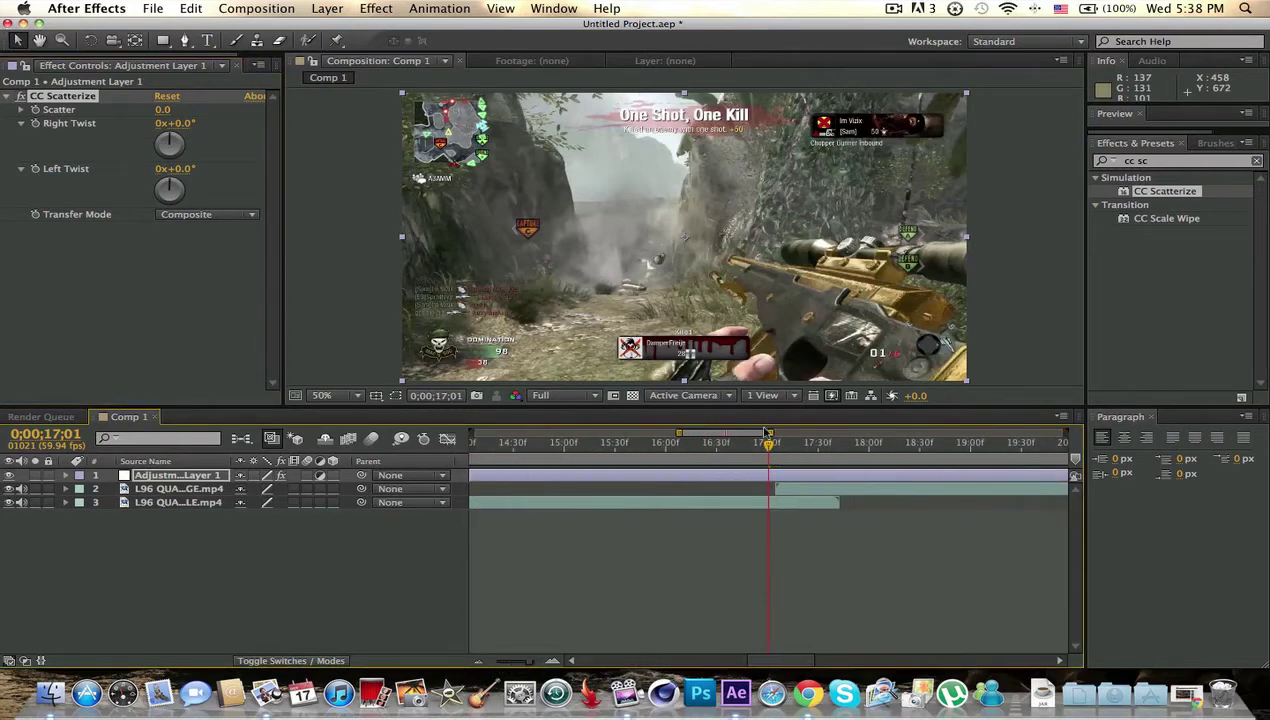
left_click_drag(769, 449, 780, 449)
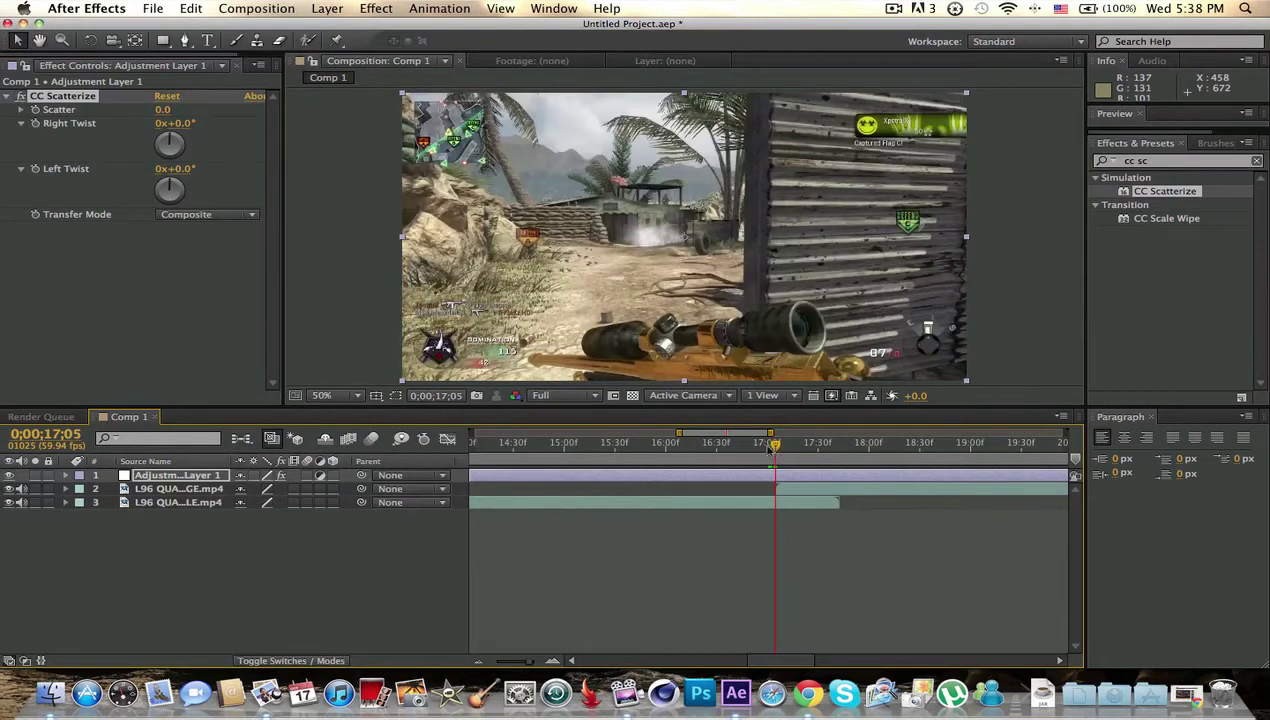
left_click(180, 123)
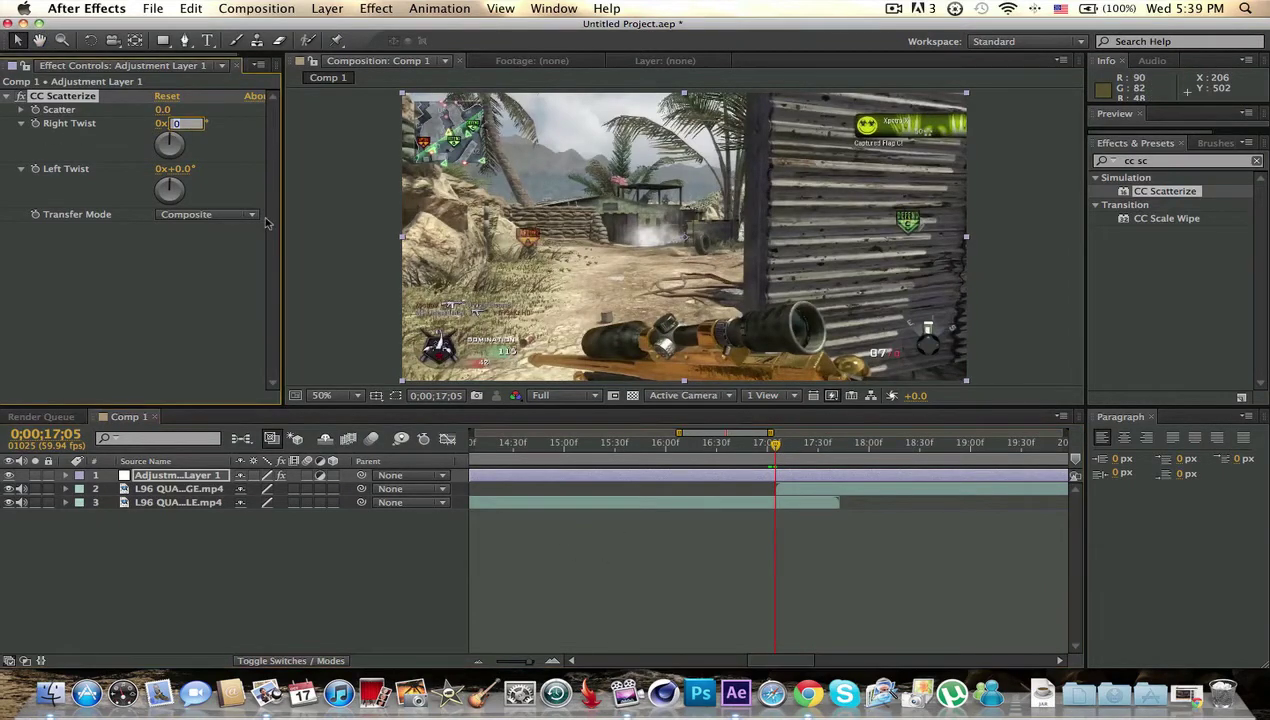
key("Return")
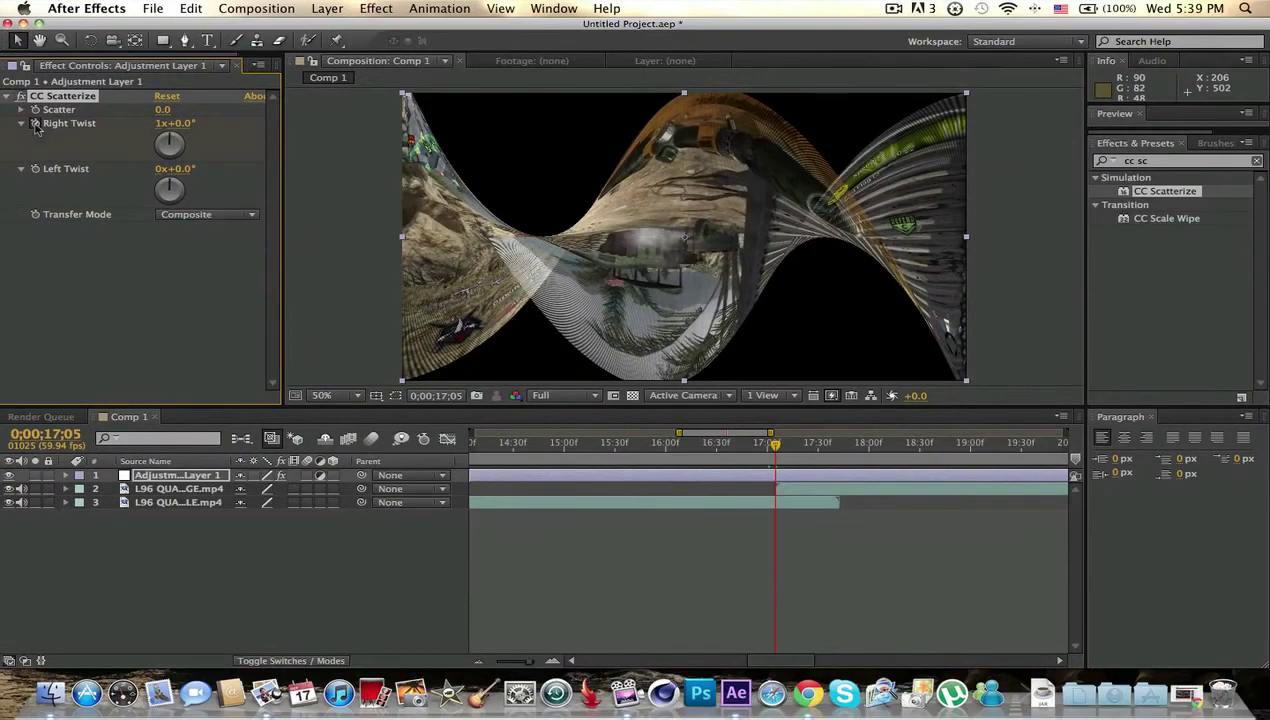
left_click(35, 124)
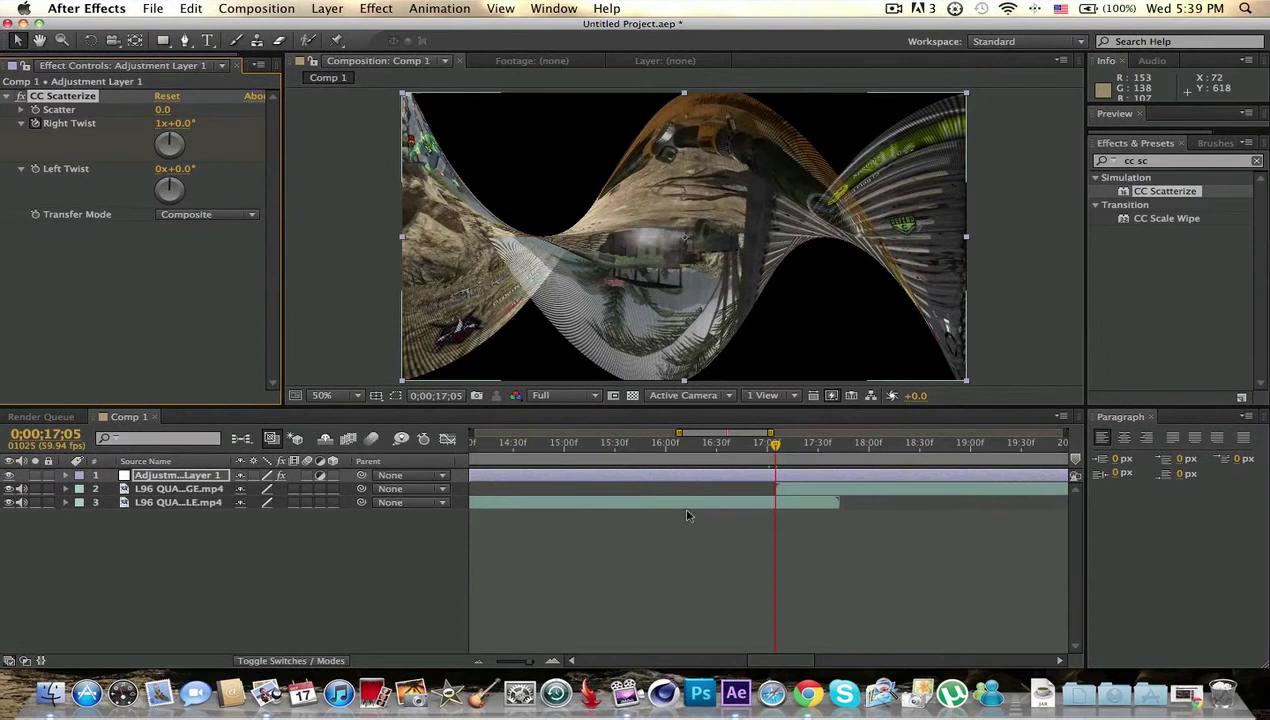
- Reveal the adjustment layer's keyframes and add a Right Twist keyframe of 0 revolutions at 0;00;16;02
left_click(186, 482)
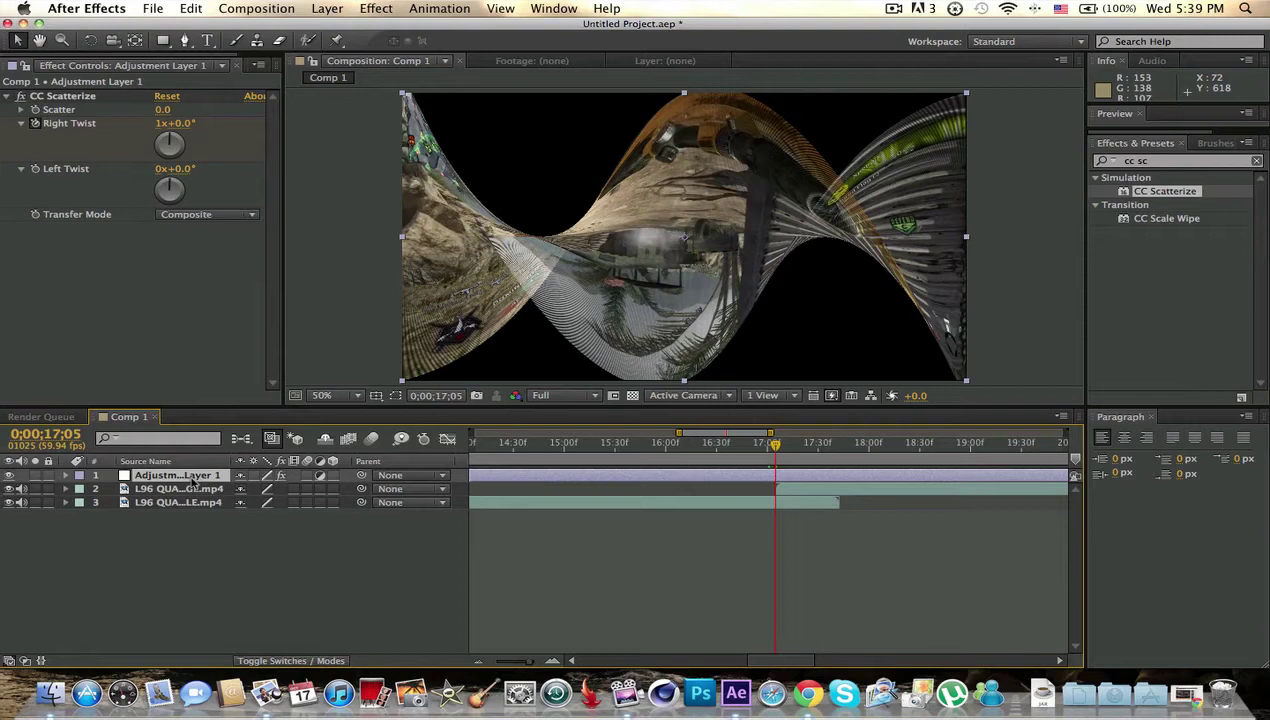
key("u")
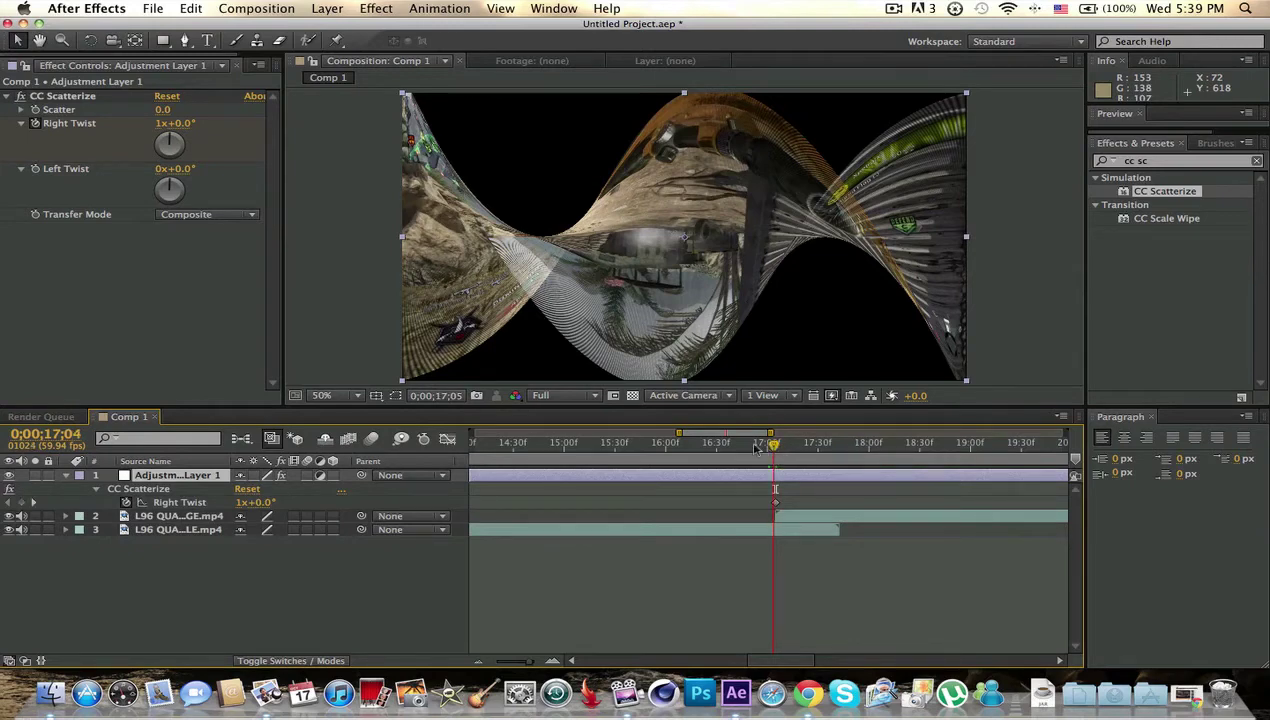
left_click_drag(775, 445, 668, 452)
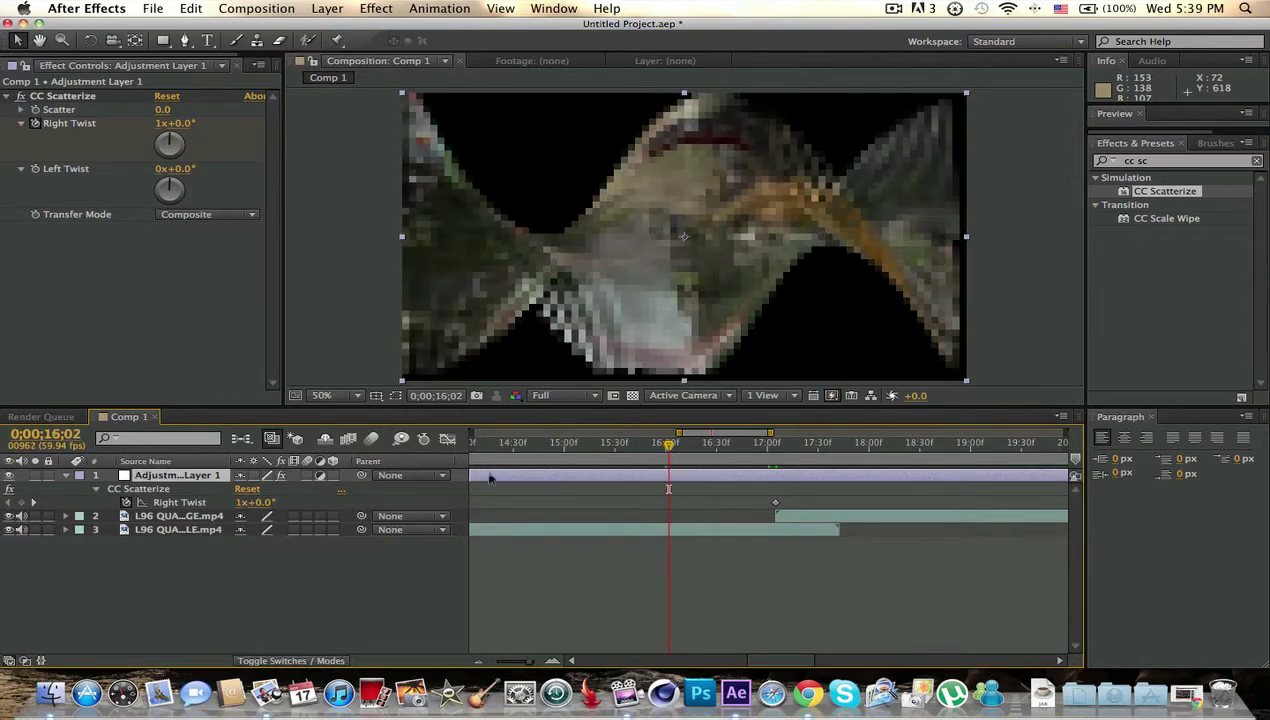
left_click(240, 502)
type("0")
key("Return")
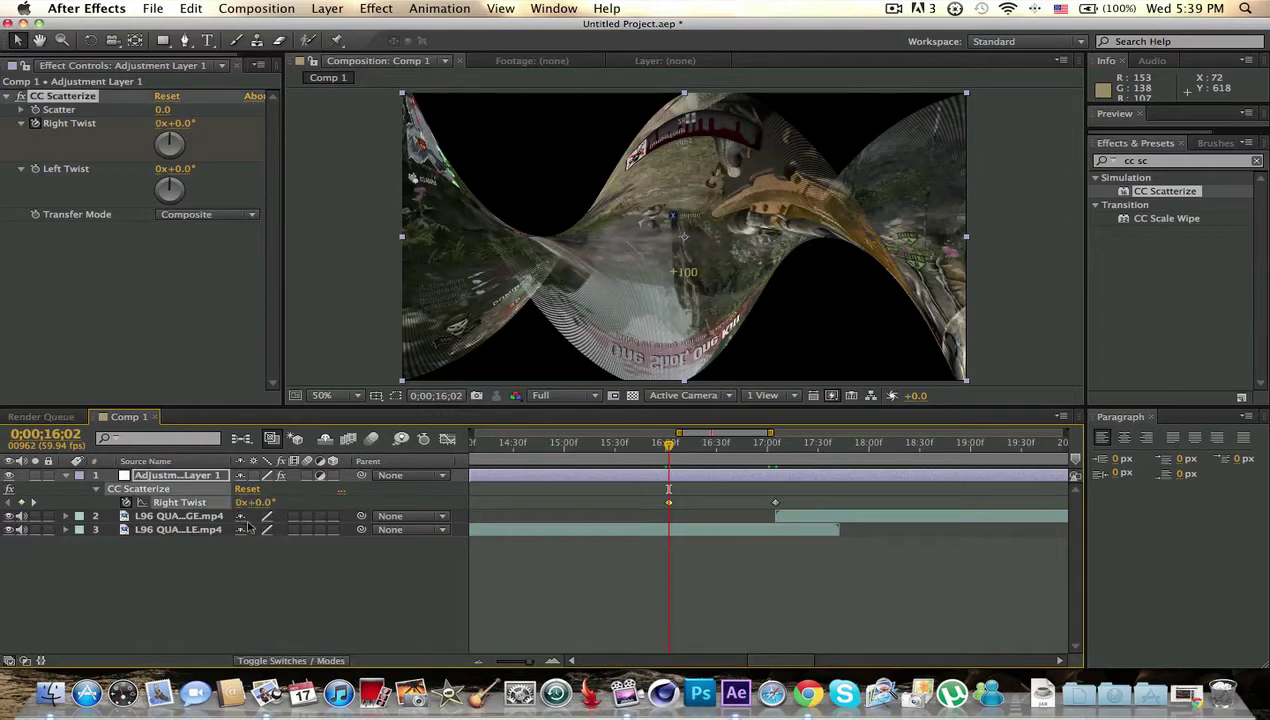
- Preview the twist animation with a RAM preview starting from 0;00;15;11
left_click_drag(670, 450, 585, 460)
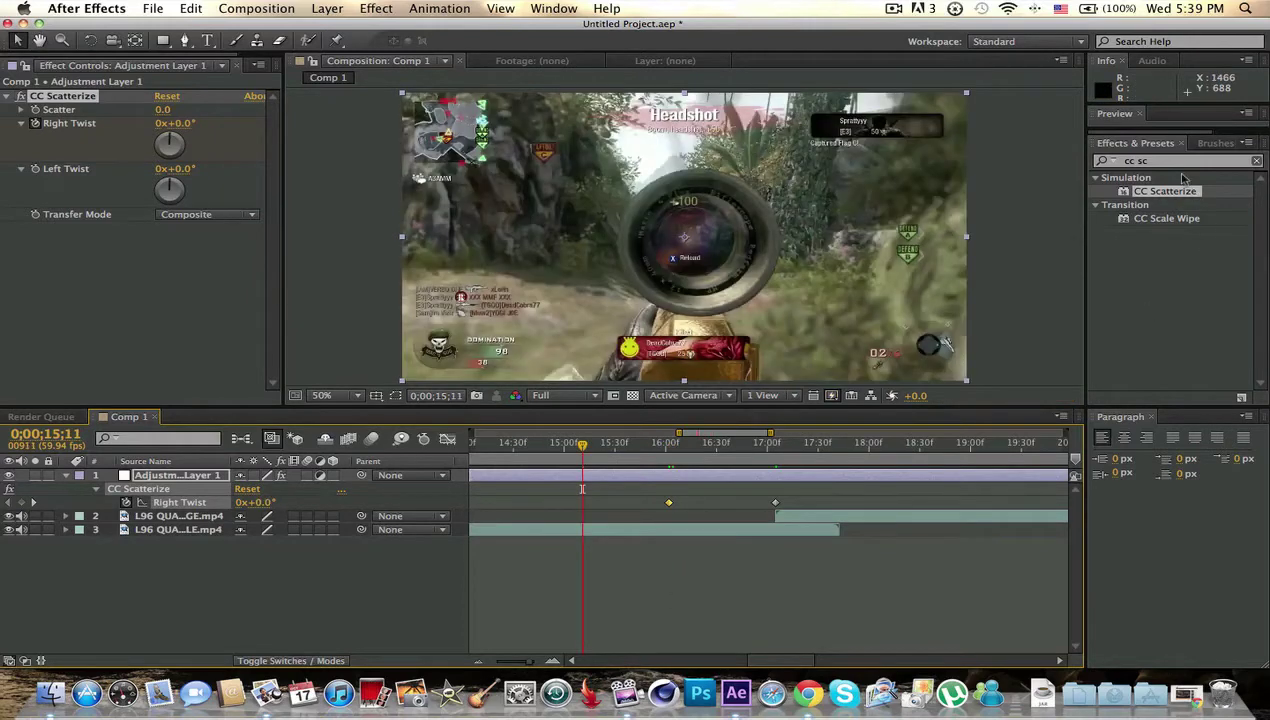
left_click_drag(1176, 127, 1176, 171)
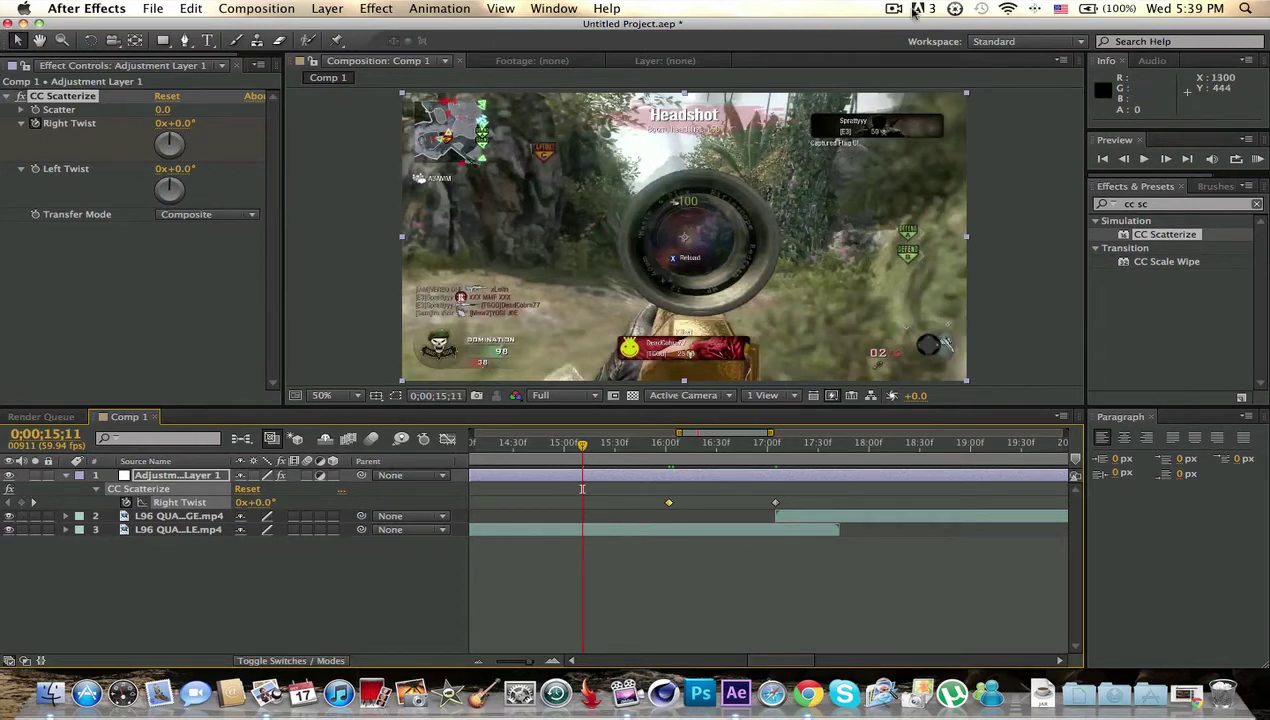
left_click(1257, 161)
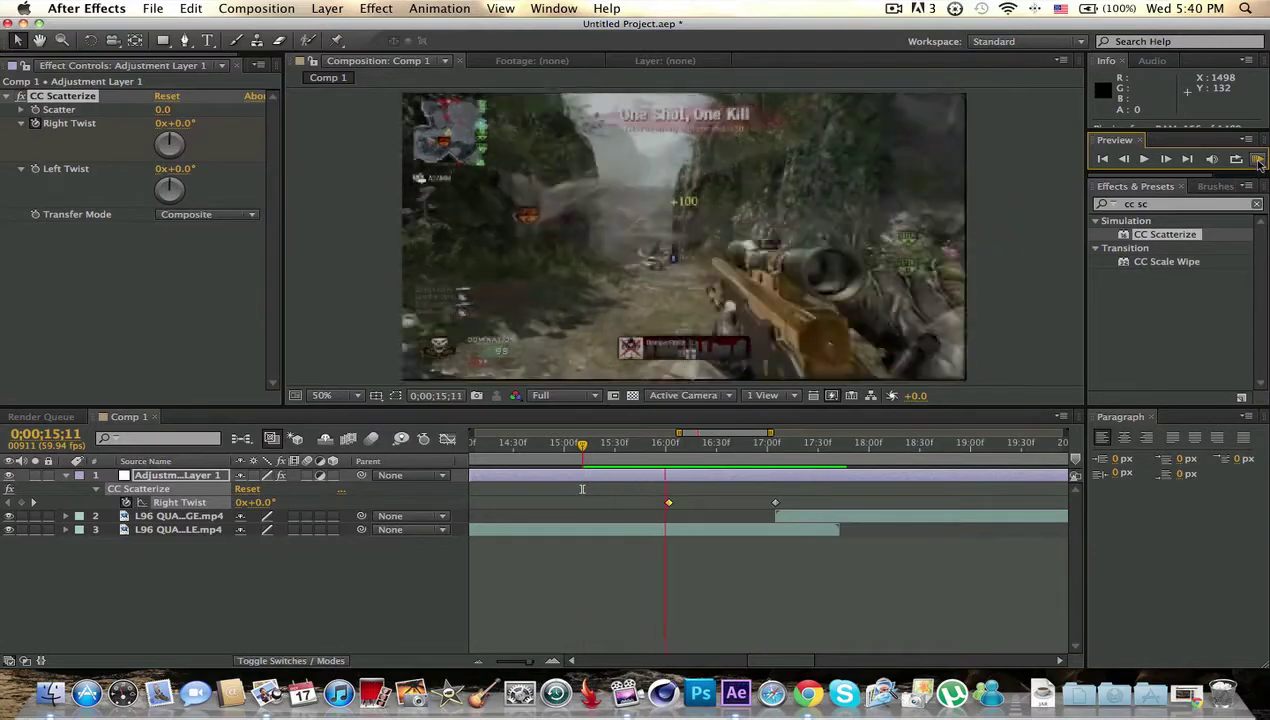
left_click(1258, 162)
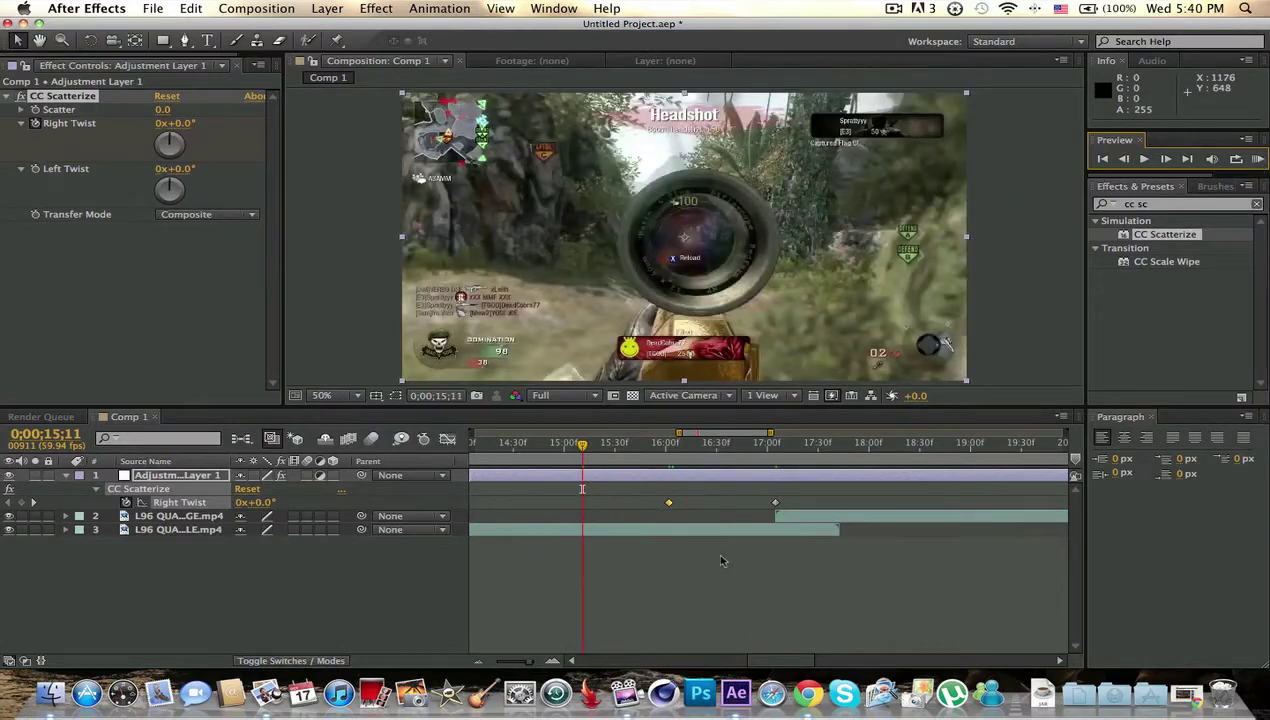
- Move the first Right Twist keyframe to about 16.5 seconds and preview the faster twist from 0;00;16;11
left_click(684, 461)
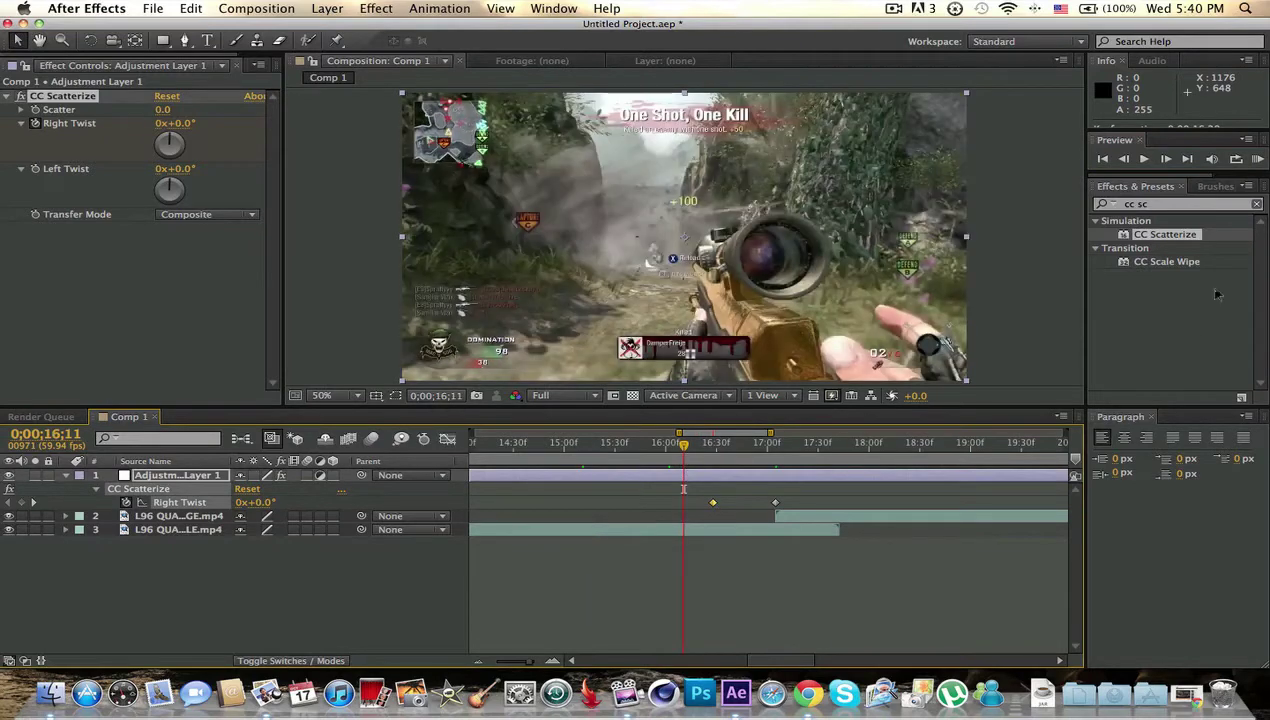
left_click(1256, 162)
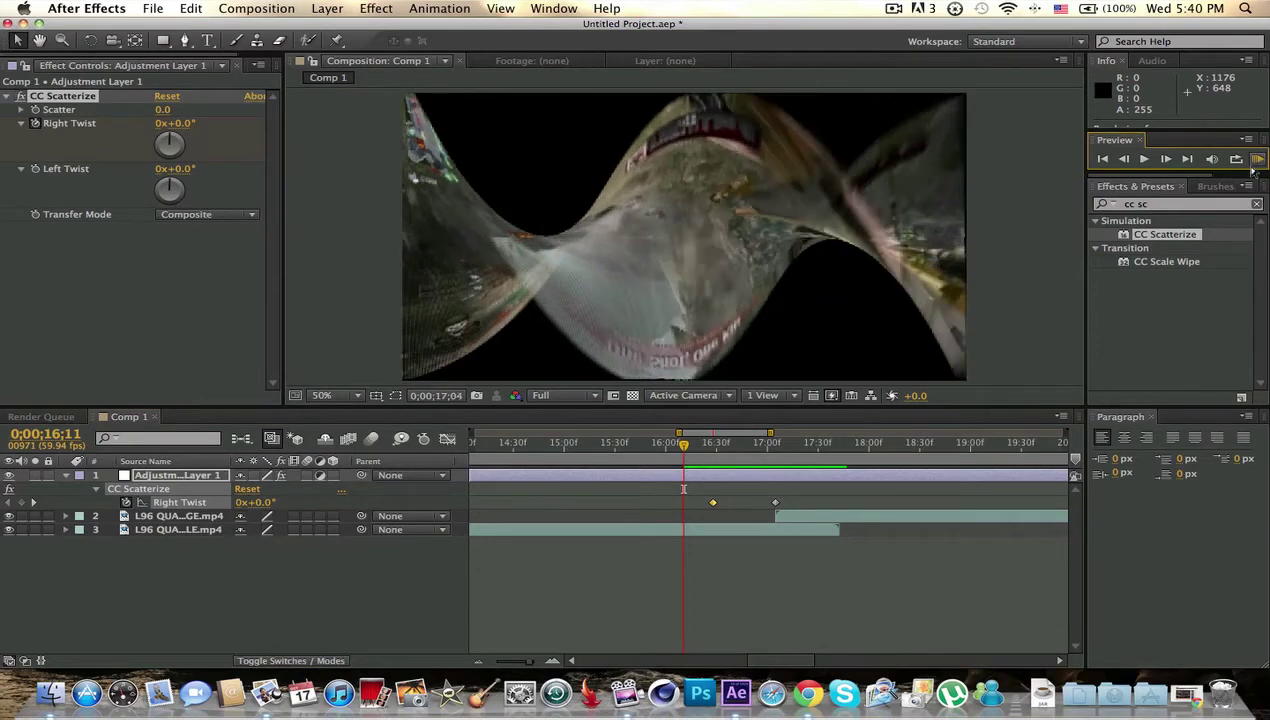
left_click(1019, 342)
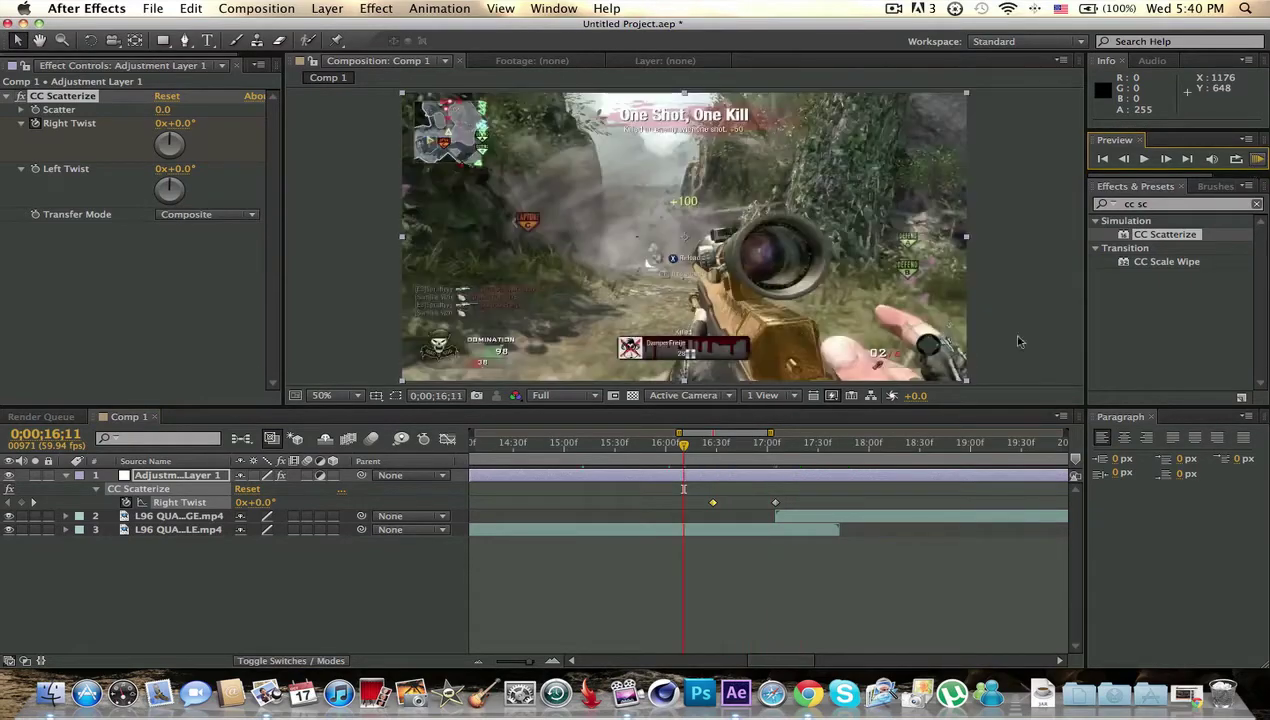
- At 0;00;17;05, try a Left Twist of 360° with keyframing enabled and reveal its keyframe in the timeline
left_click(774, 503)
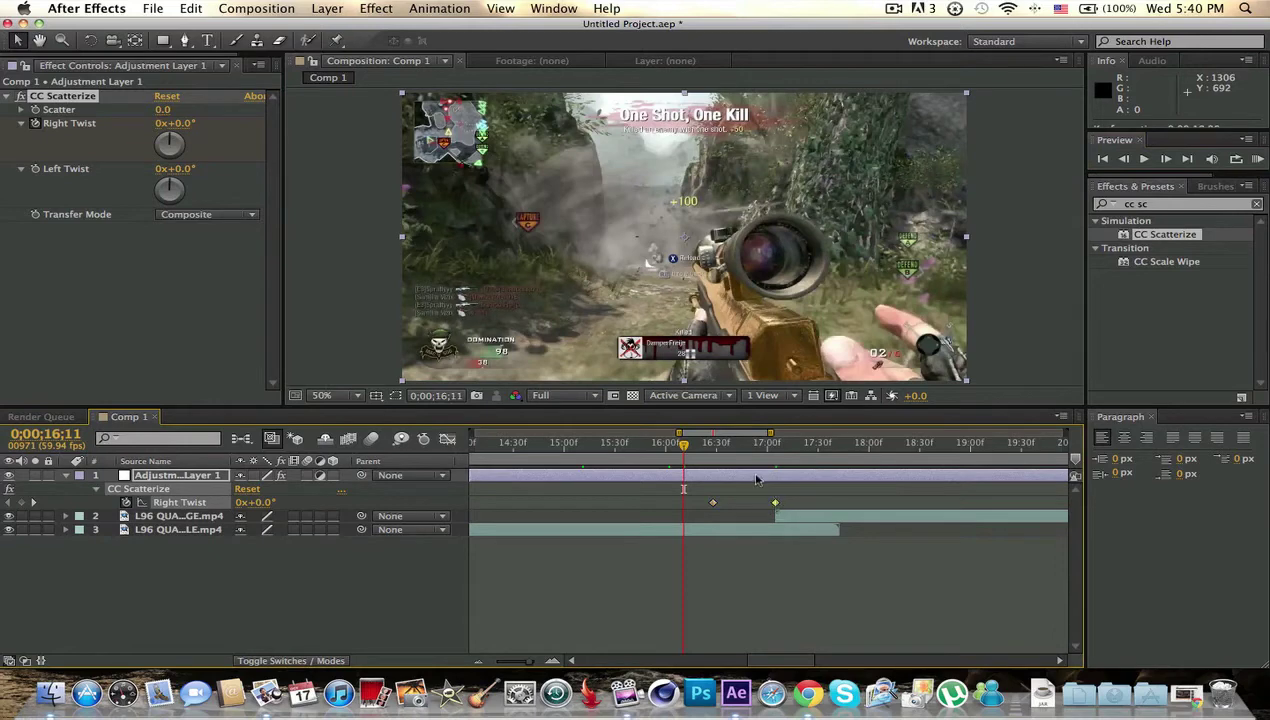
left_click_drag(683, 445, 733, 466)
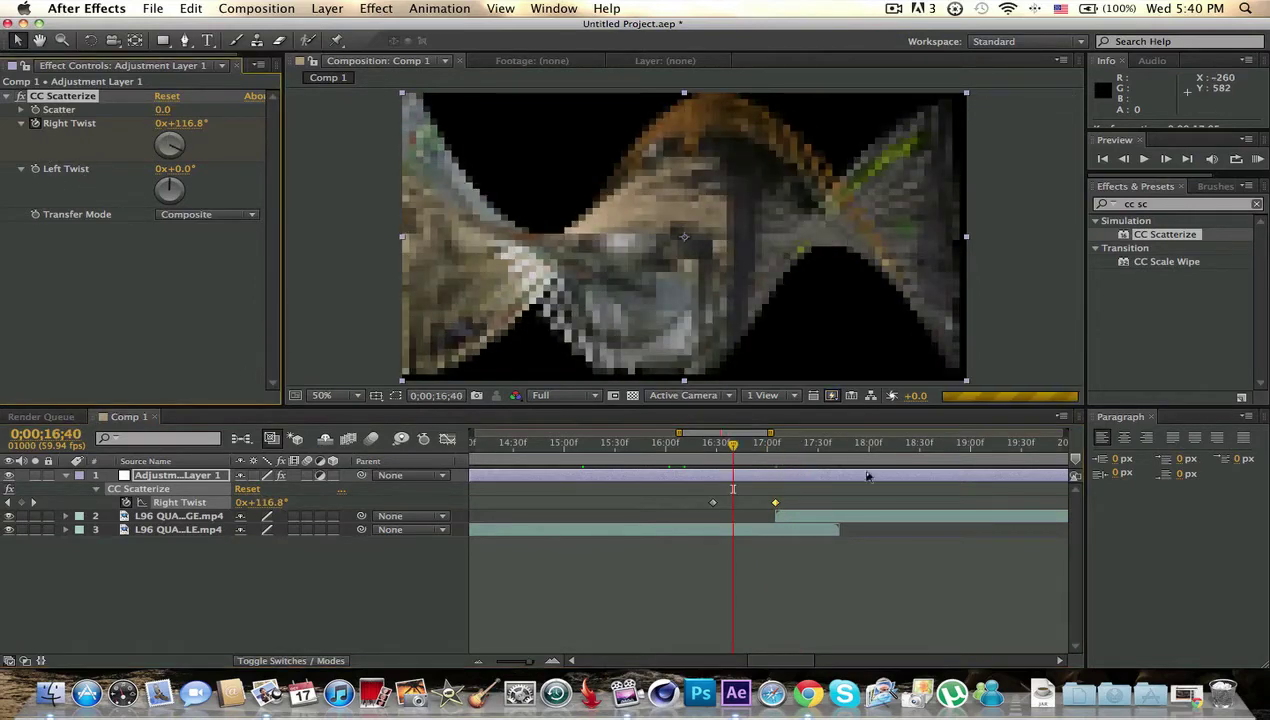
left_click(737, 446)
left_click_drag(737, 446, 775, 450)
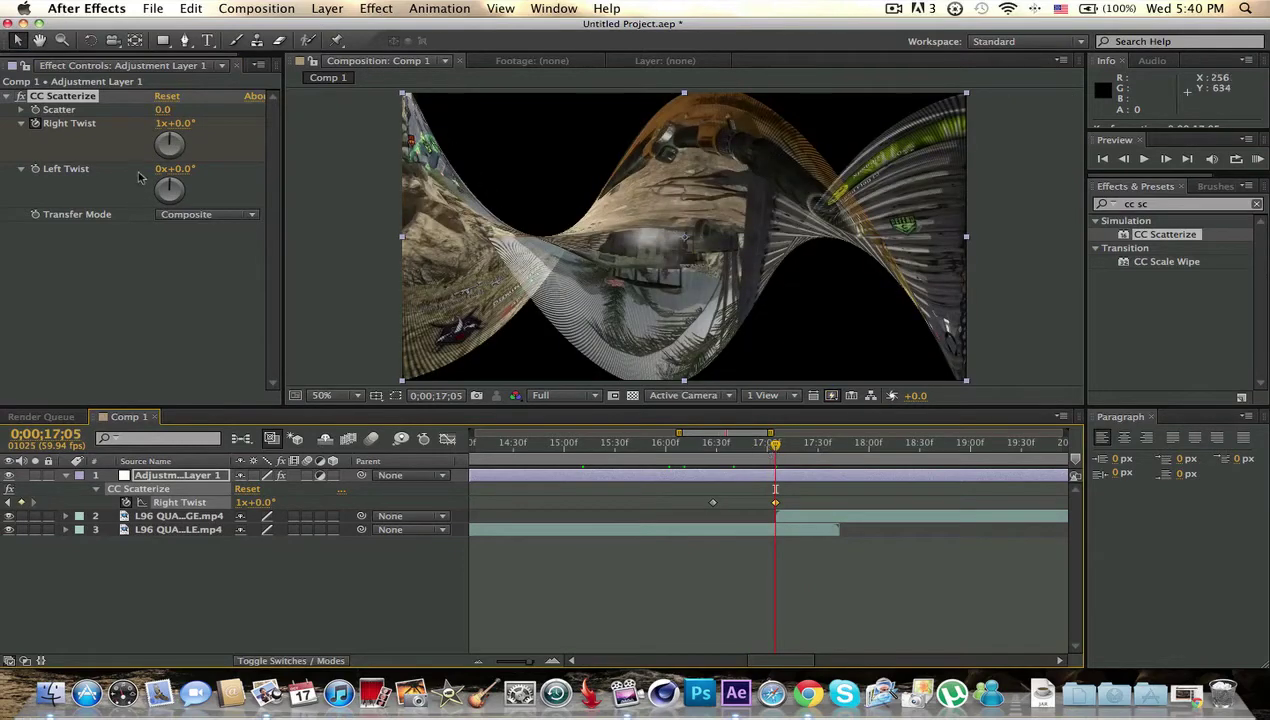
left_click(183, 170)
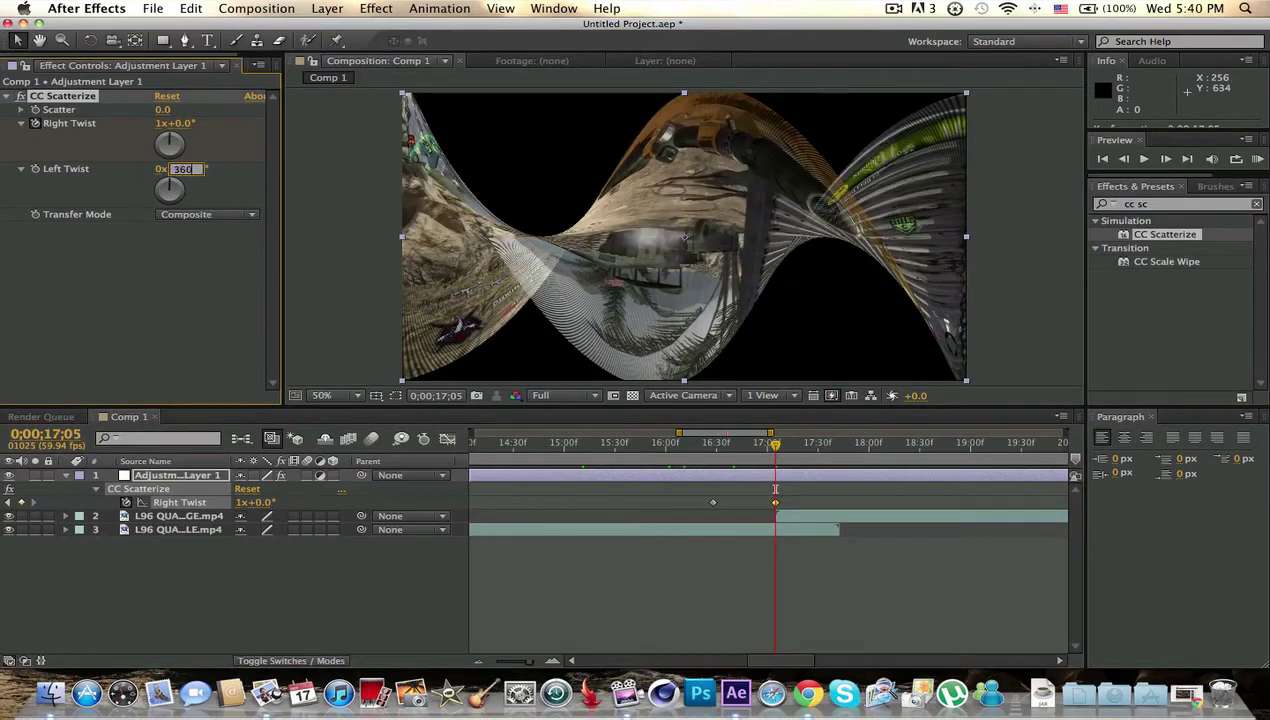
type("360")
key("Return")
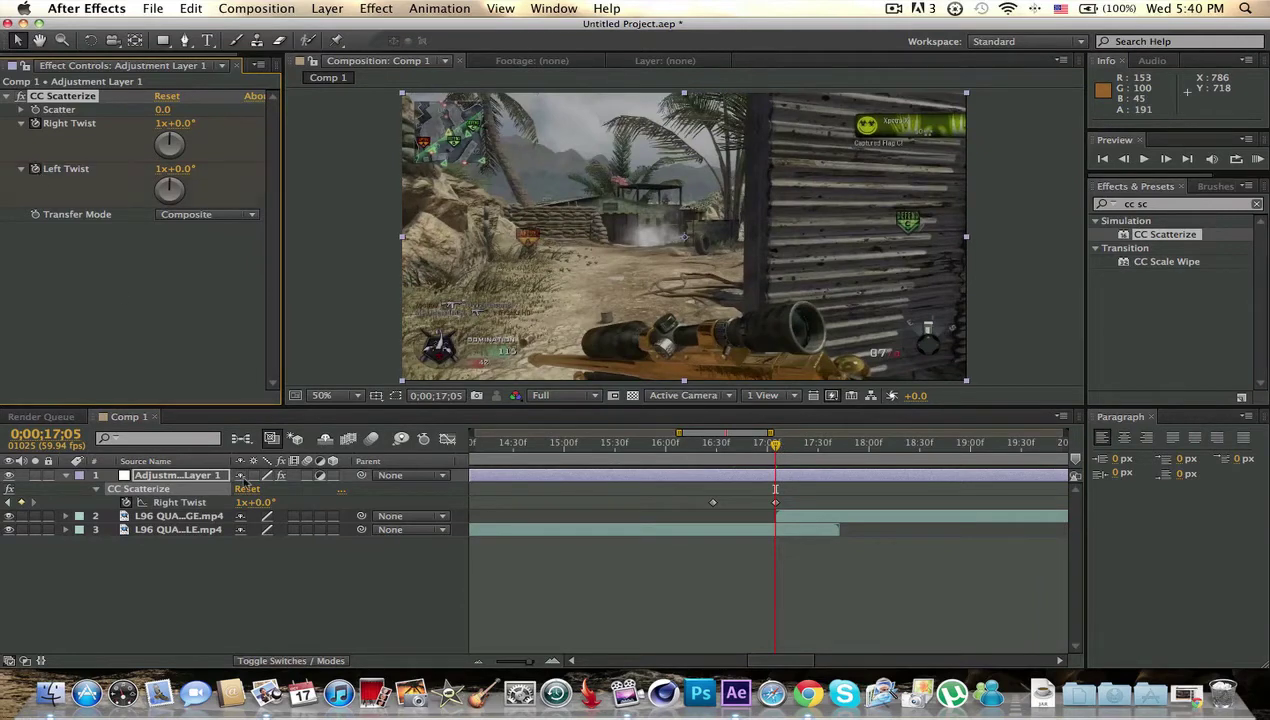
left_click(189, 477)
key("u")
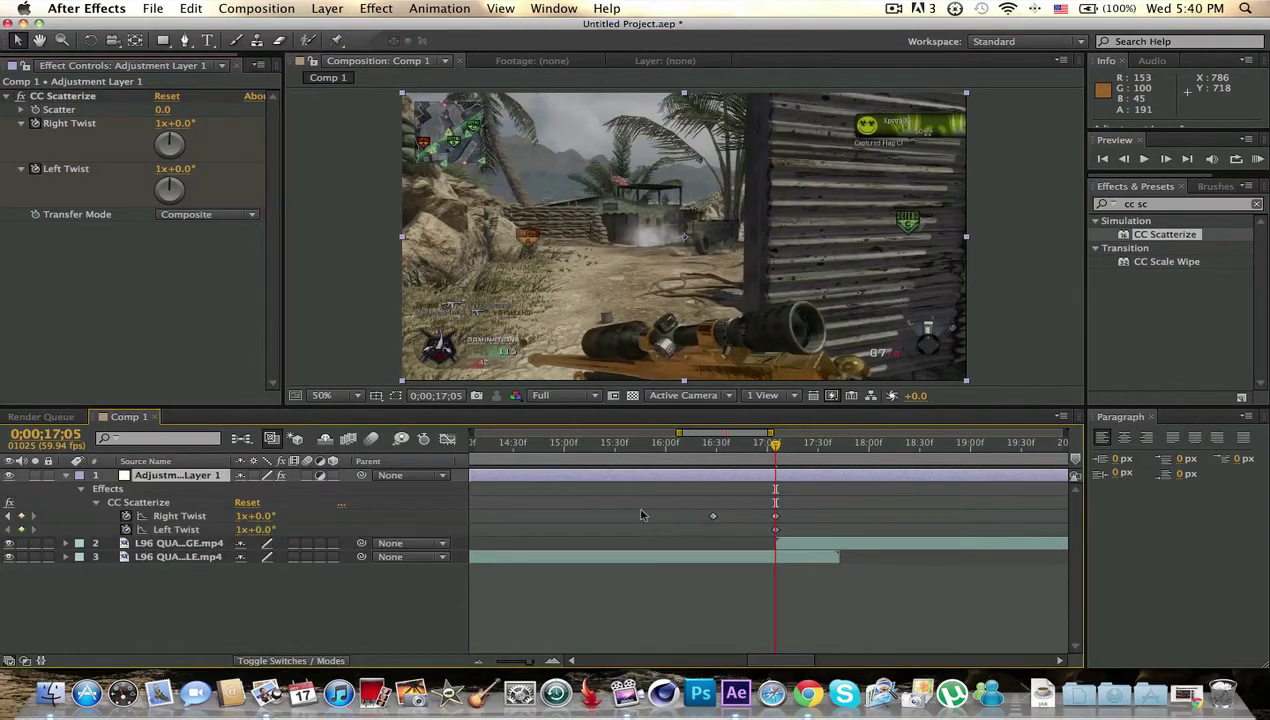
left_click(775, 530)
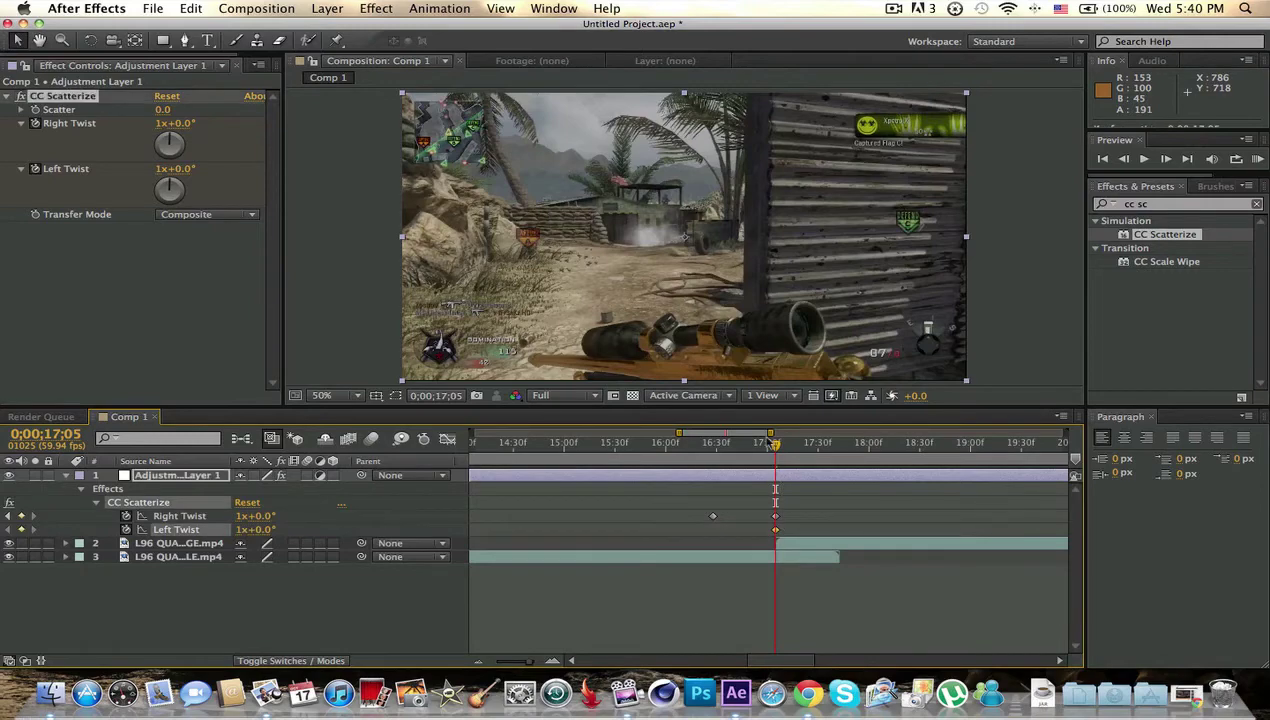
- Delete the Left Twist keyframe and set Left Twist to 0 revolutions
mouse_move(775, 444)
left_mouse_down()
mouse_move(810, 448)
mouse_move(724, 448)
mouse_move(764, 448)
left_mouse_up()
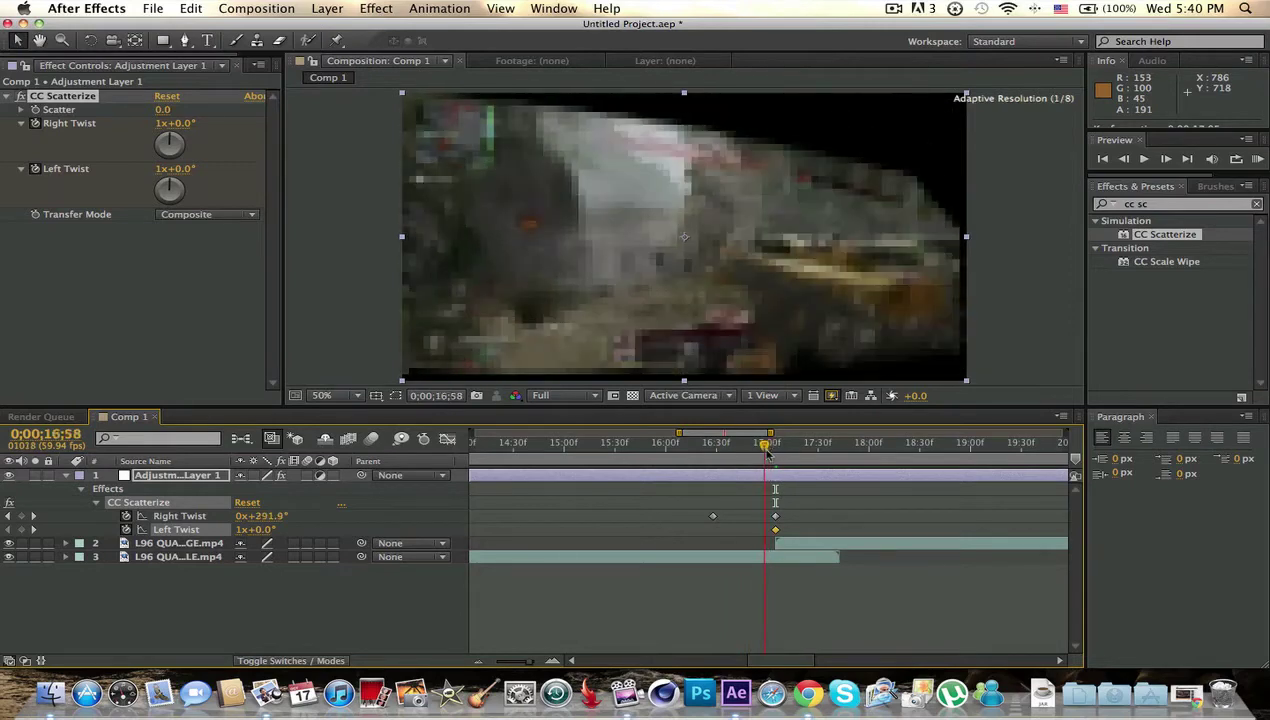
key("Delete")
left_click(777, 533)
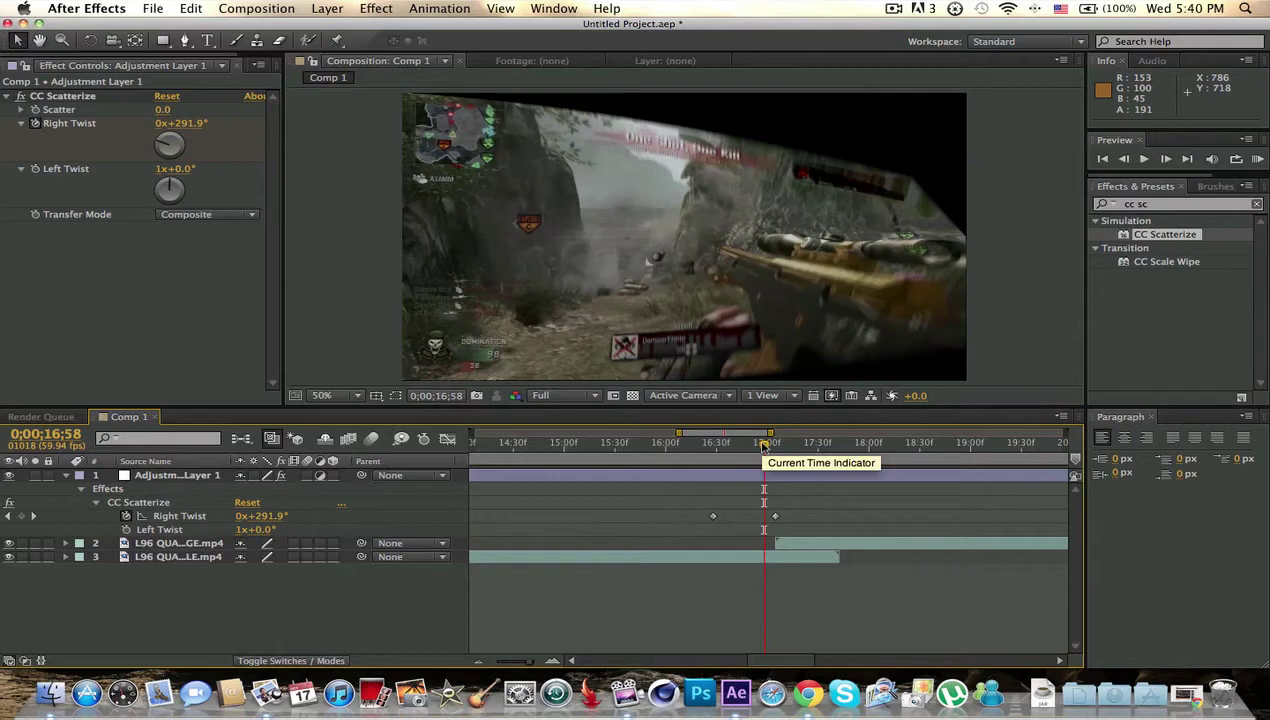
left_click(162, 169)
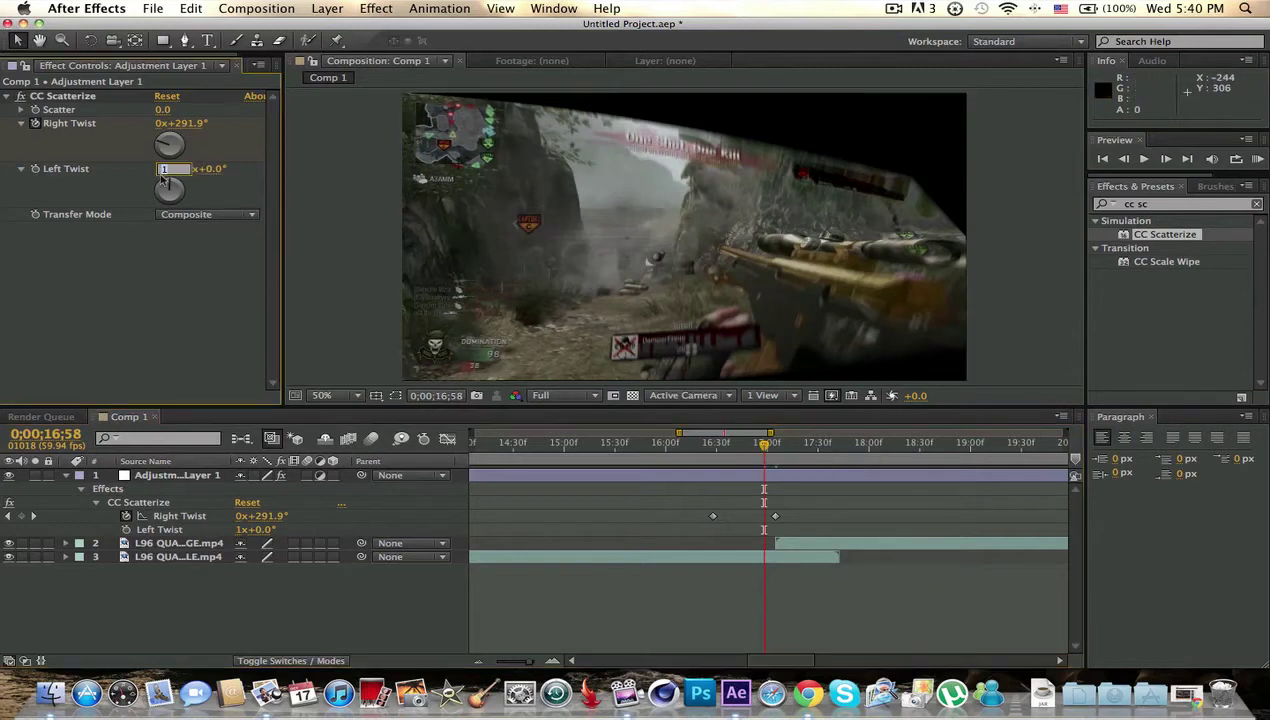
type("0")
key("Return")
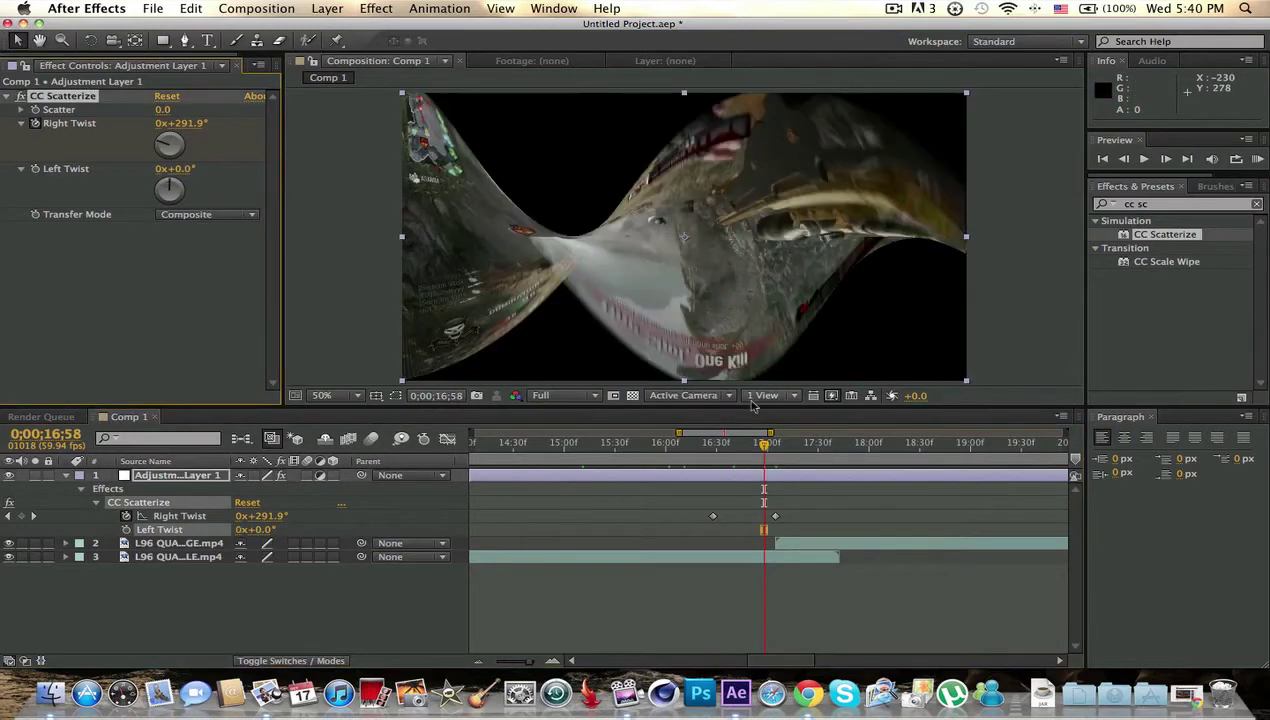
- Animate Left Twist with keyframes from 0 at 0;00;17;05 to 360° at 0;00;17;37
left_click_drag(767, 452, 777, 452)
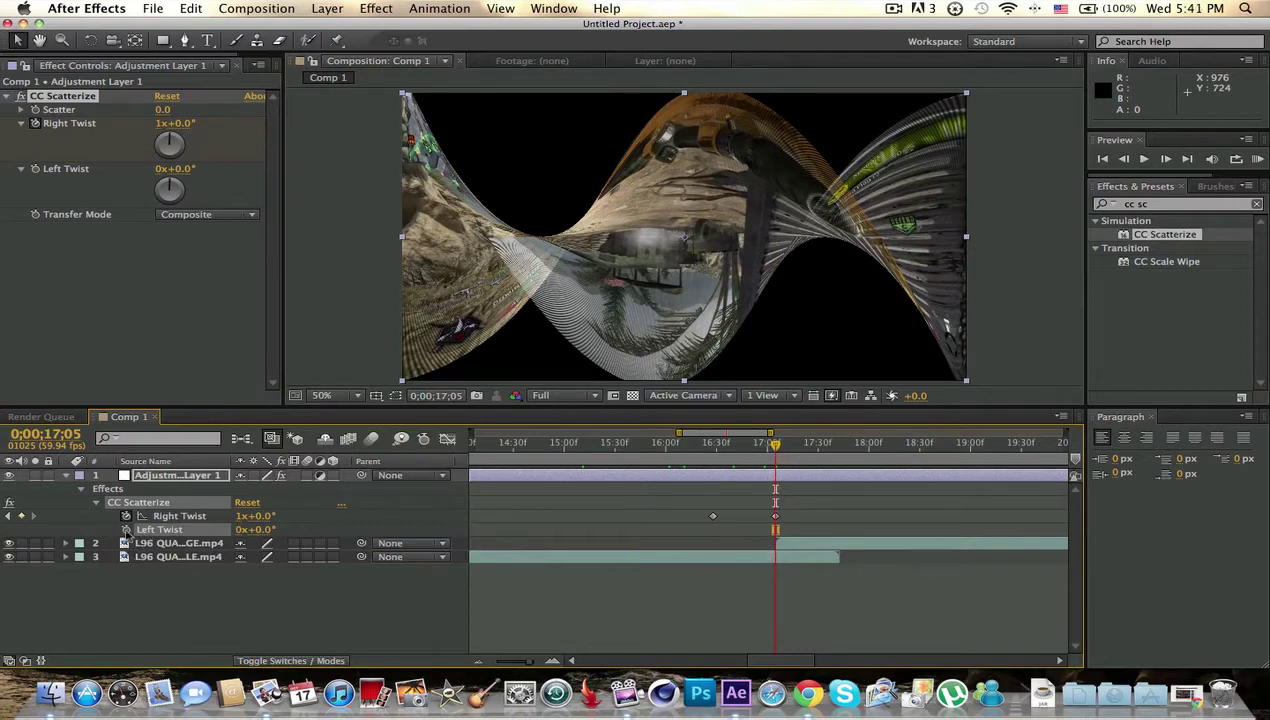
left_click(126, 529)
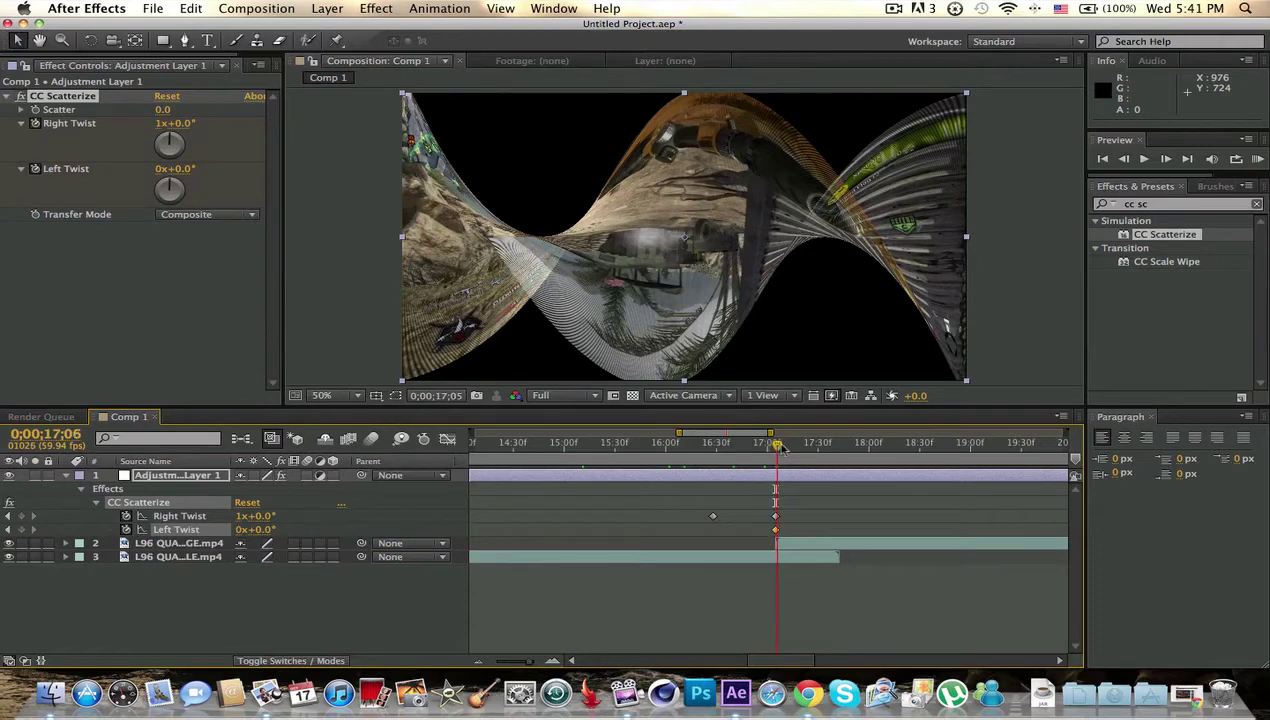
left_click_drag(778, 447, 830, 447)
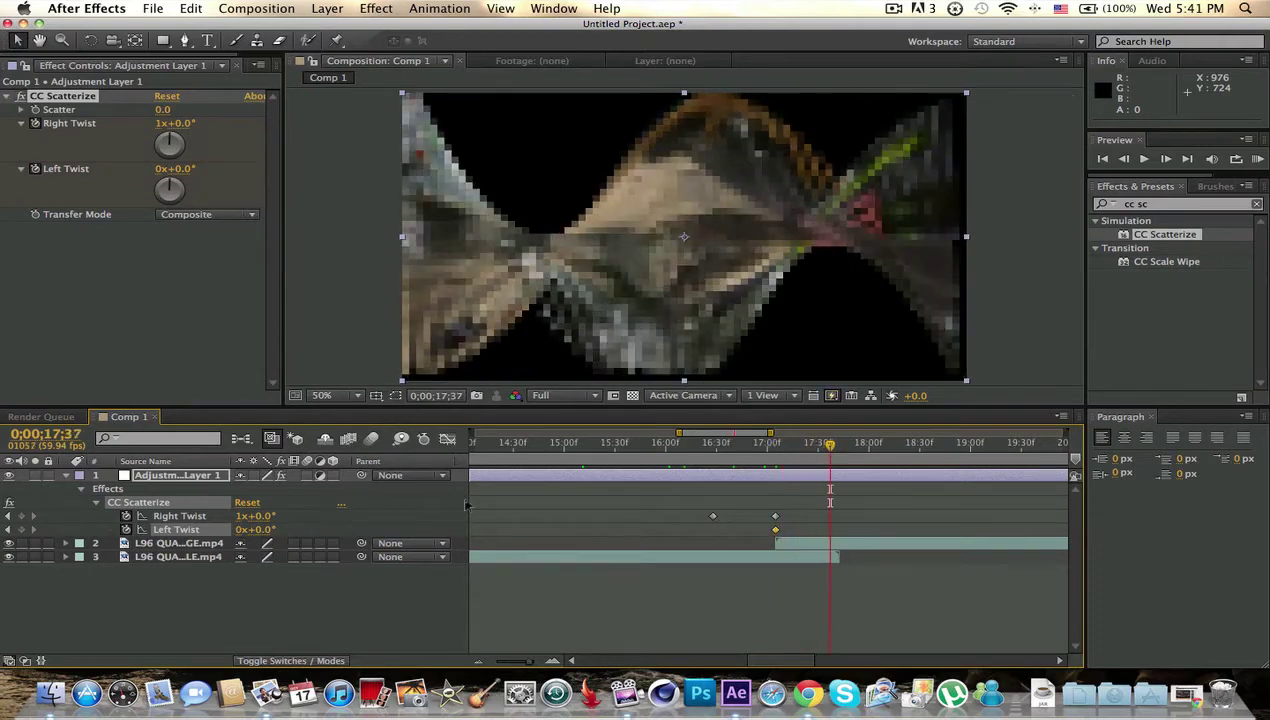
left_click(262, 530)
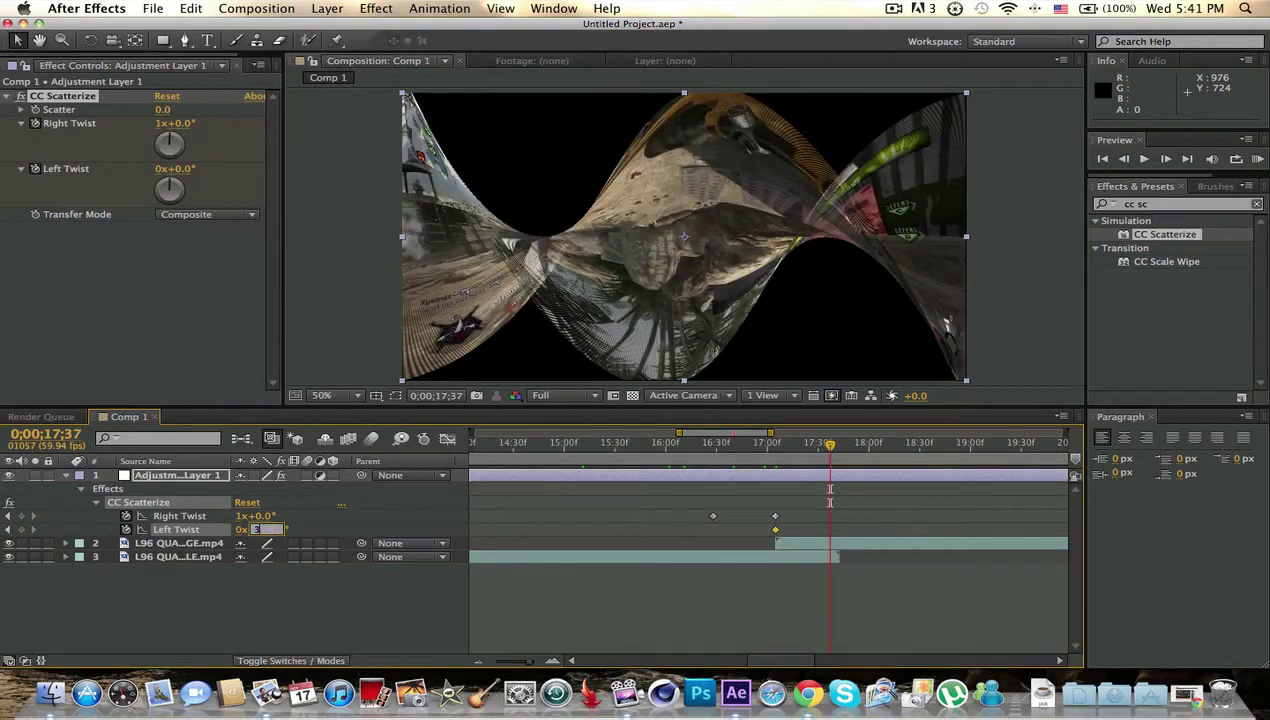
type("360")
key("Return")
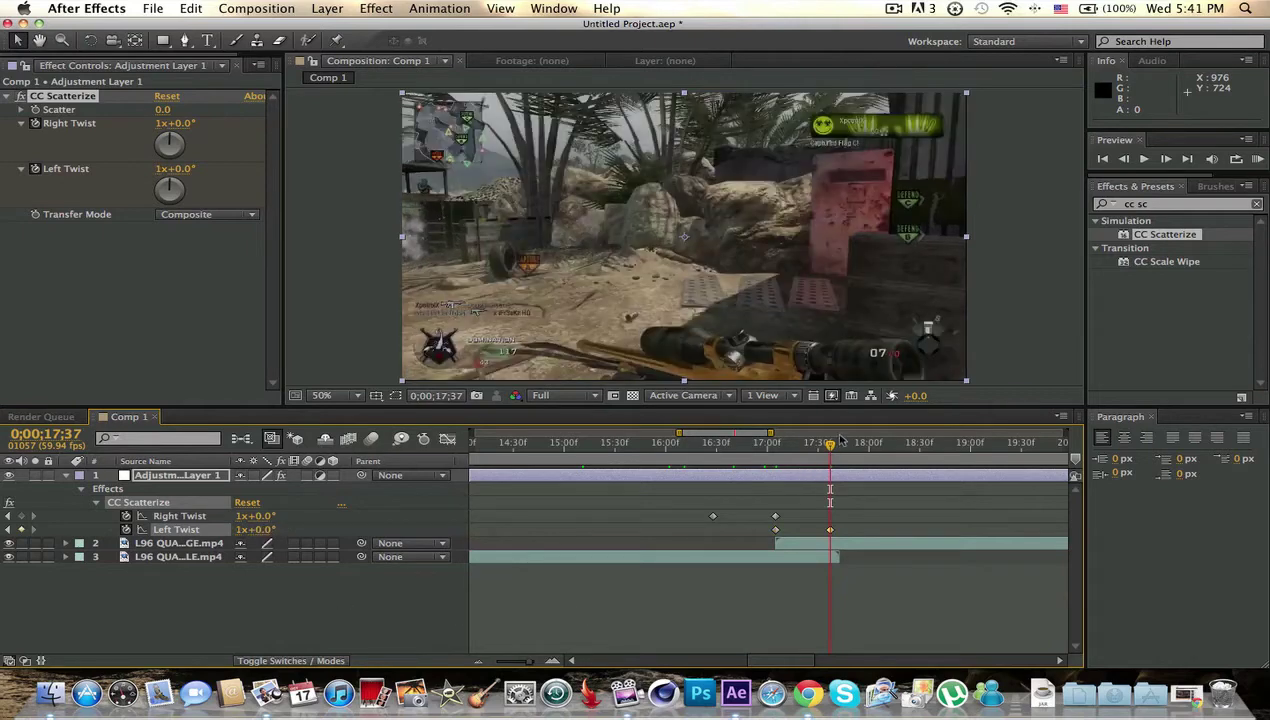
- Preview the combined right and left twist from 0;00;16;27
left_click_drag(830, 447, 711, 455)
left_click(1257, 161)
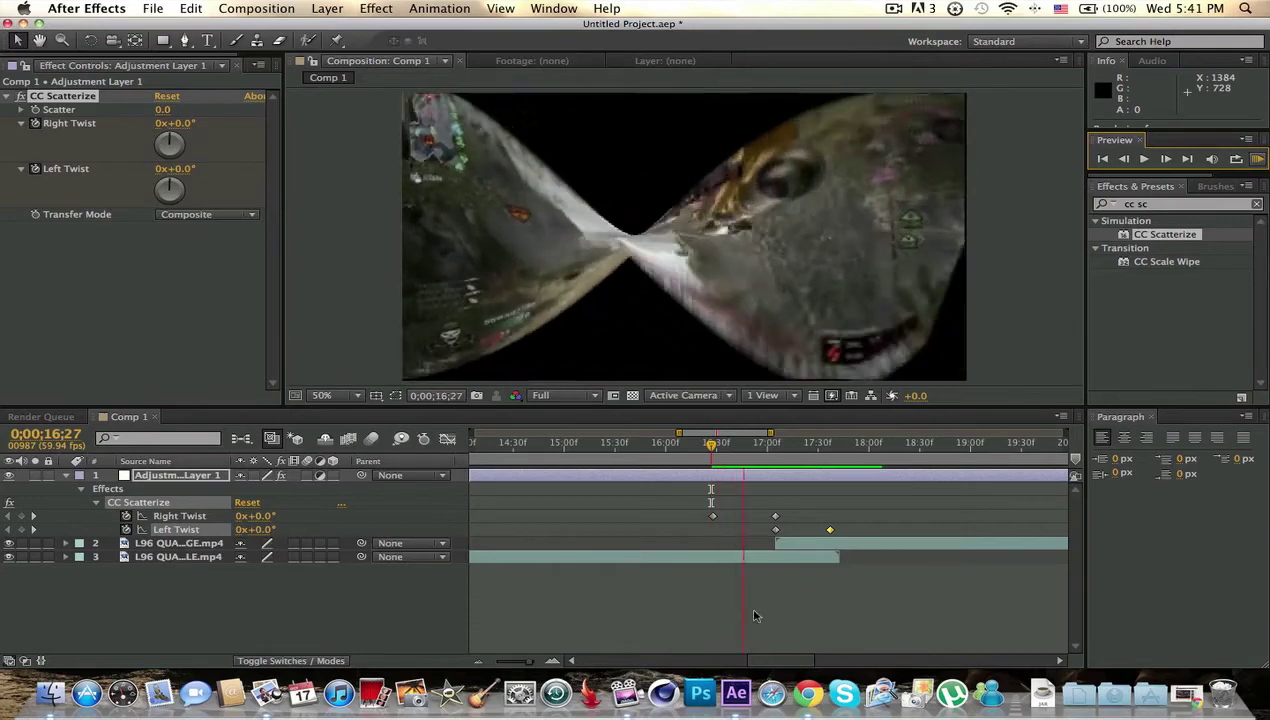
key("space")
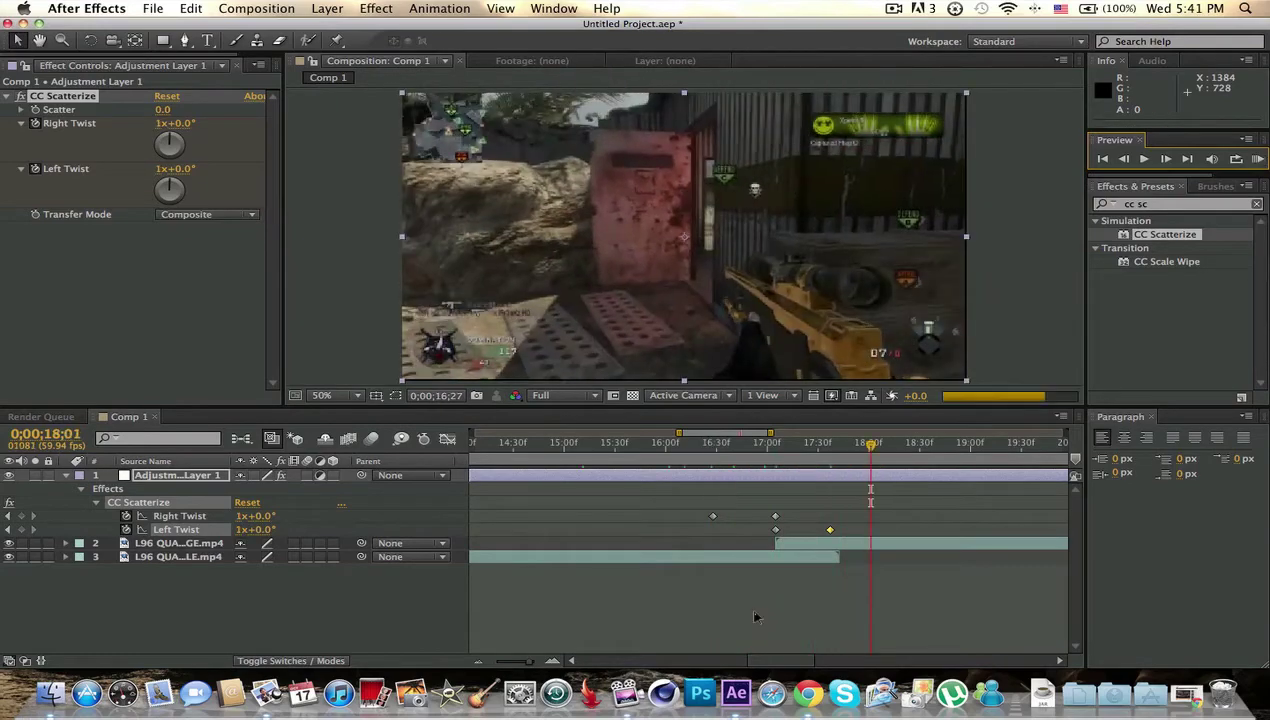
- Add a Scatter keyframe of 50 at 0;00;17;05 and reveal the adjustment layer's keyframed properties in the timeline
left_click_drag(870, 447, 774, 447)
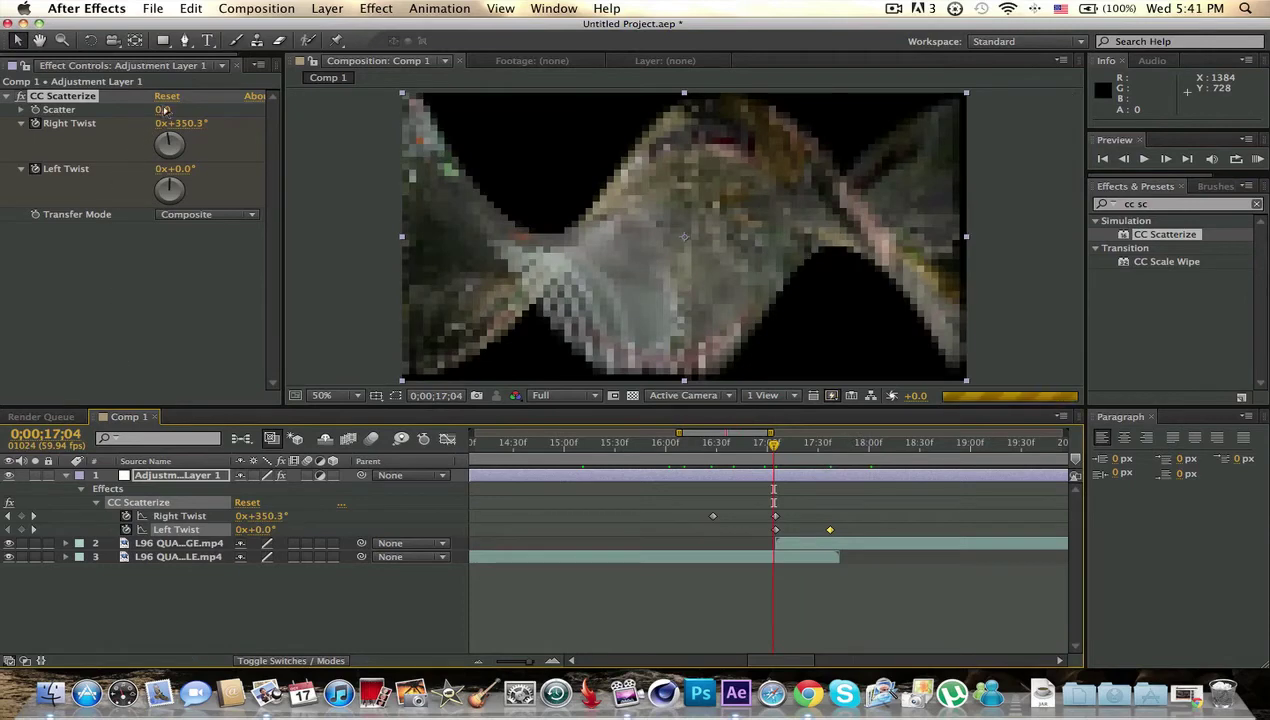
left_click_drag(163, 109, 208, 112)
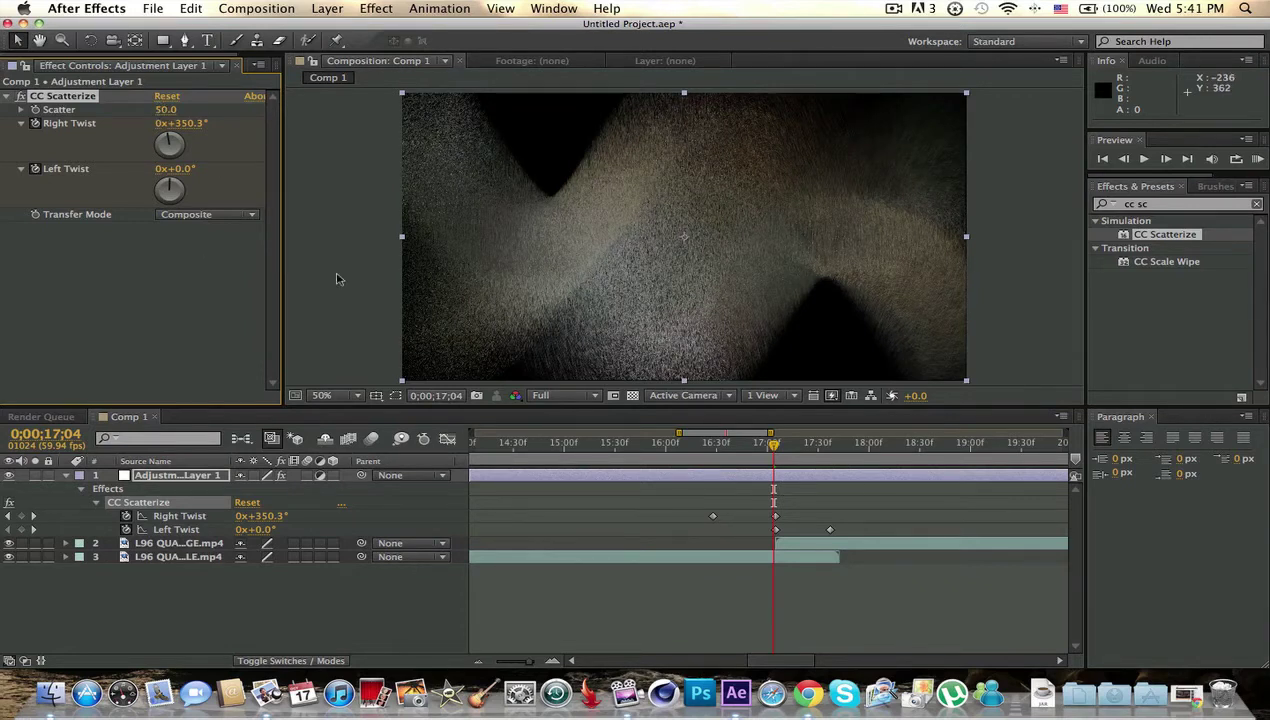
left_click_drag(774, 447, 777, 446)
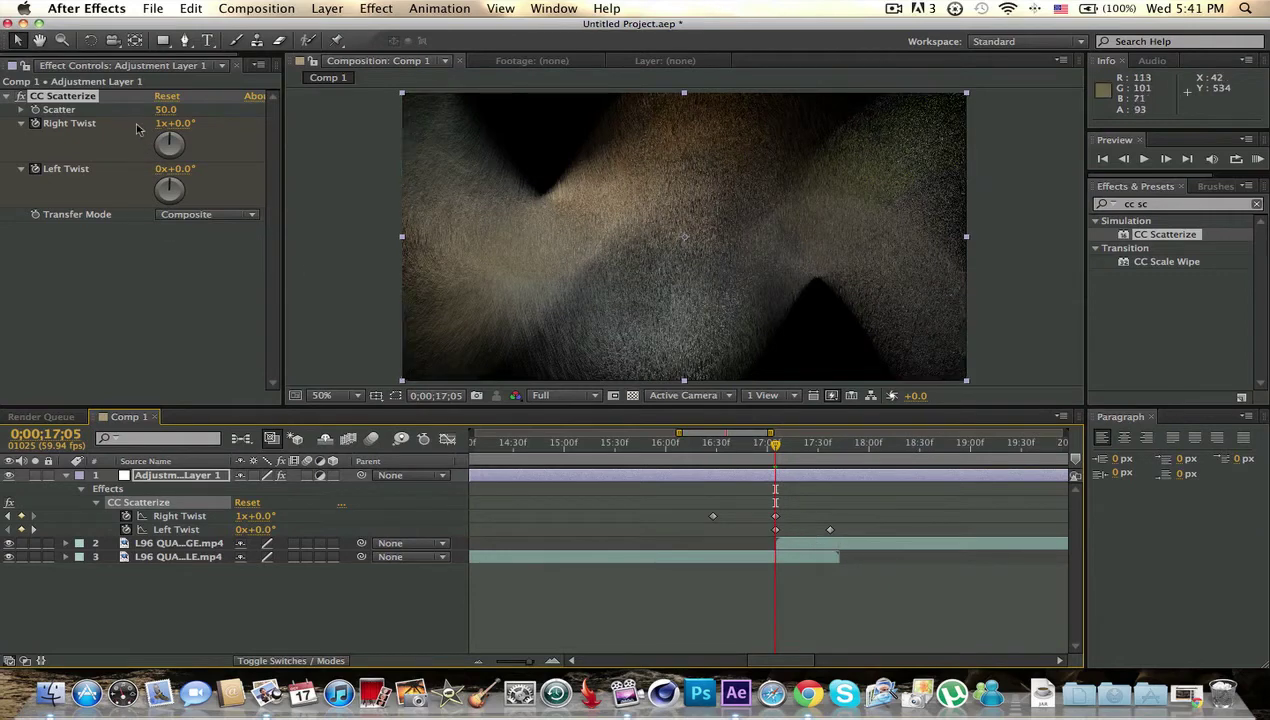
left_click(221, 347)
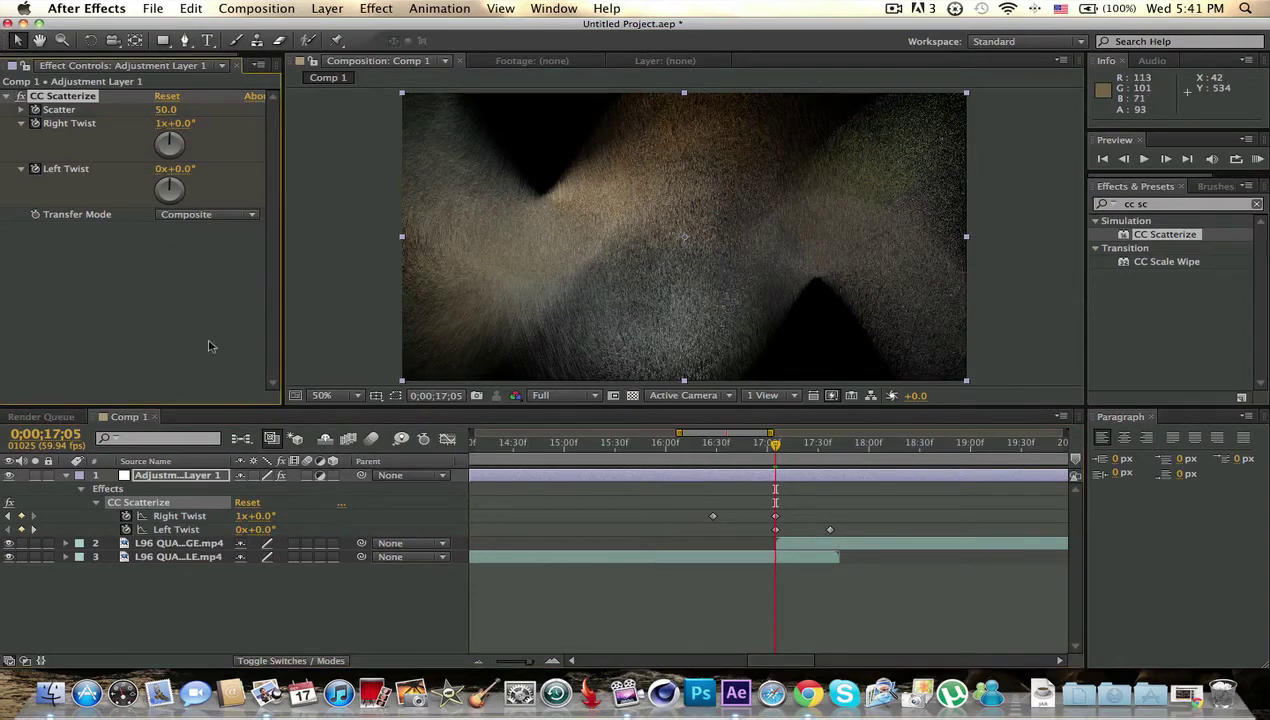
left_click(193, 481)
key("u")
key("u")
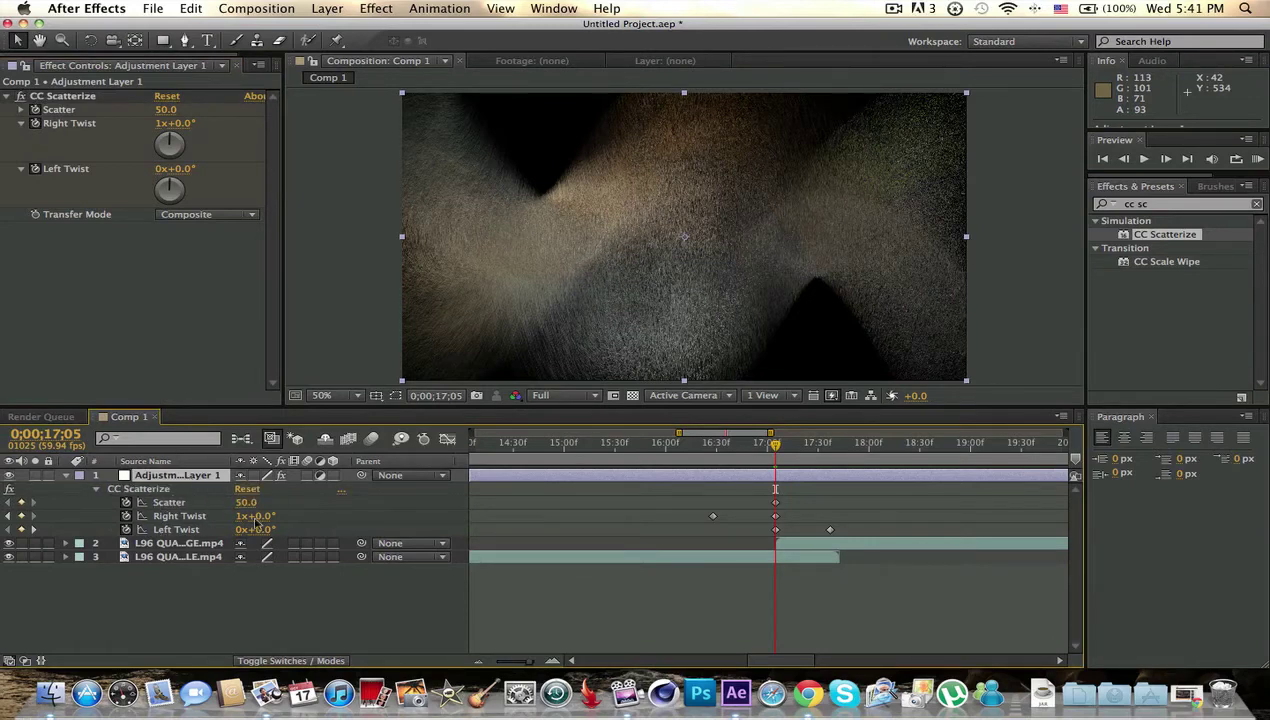
- Add Scatter keyframes of 0 at 0;00;16;33 and 0;00;17;34, on either side of the cut
left_click_drag(777, 446, 724, 451)
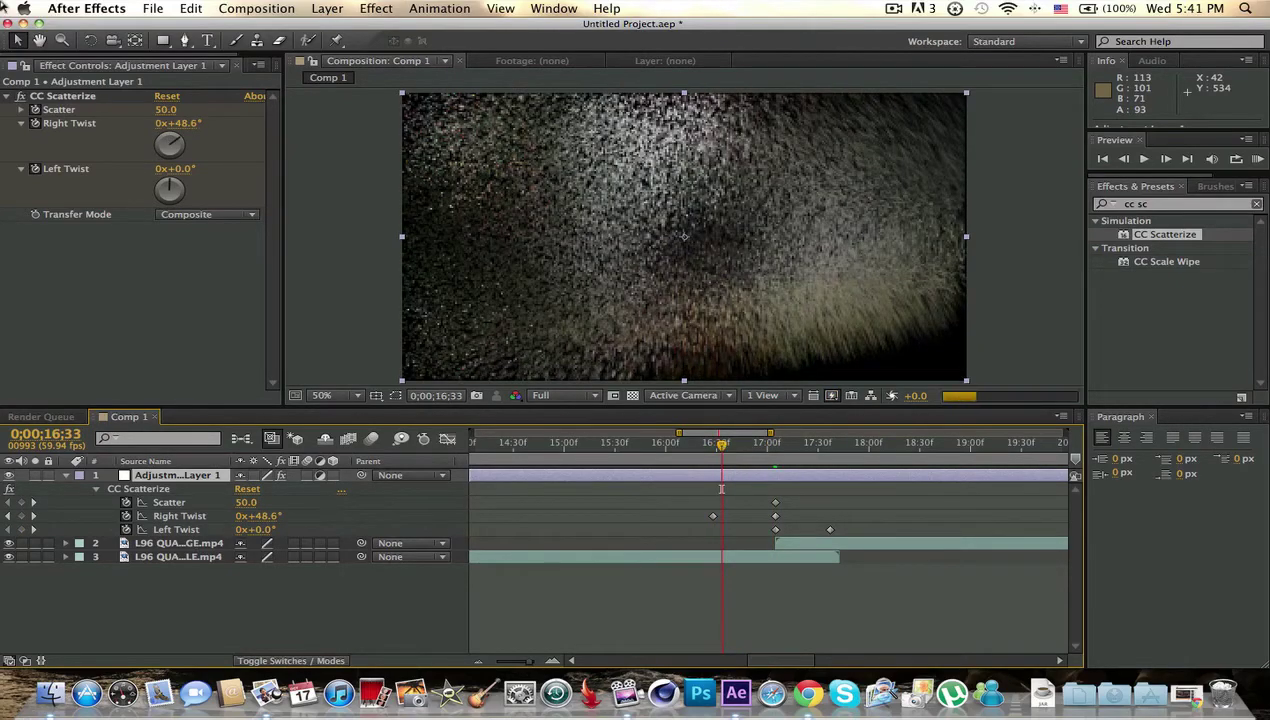
left_click_drag(176, 112, 163, 112)
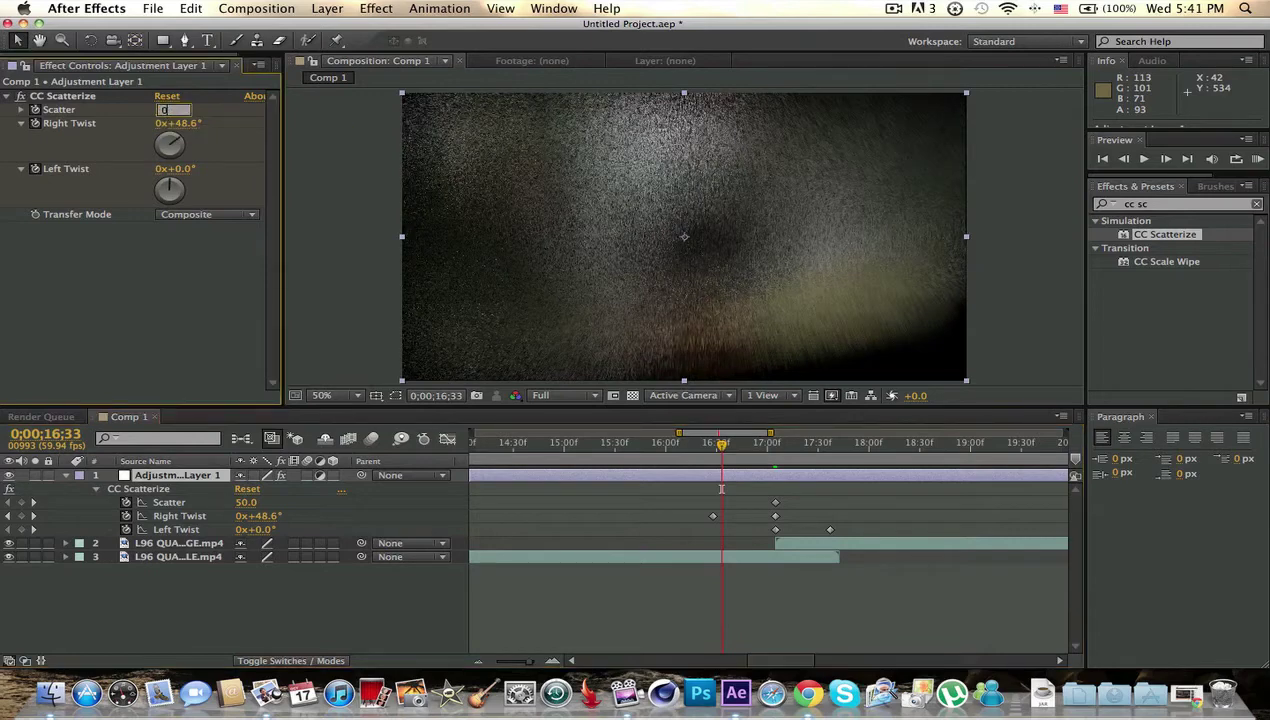
left_click_drag(724, 449, 824, 460)
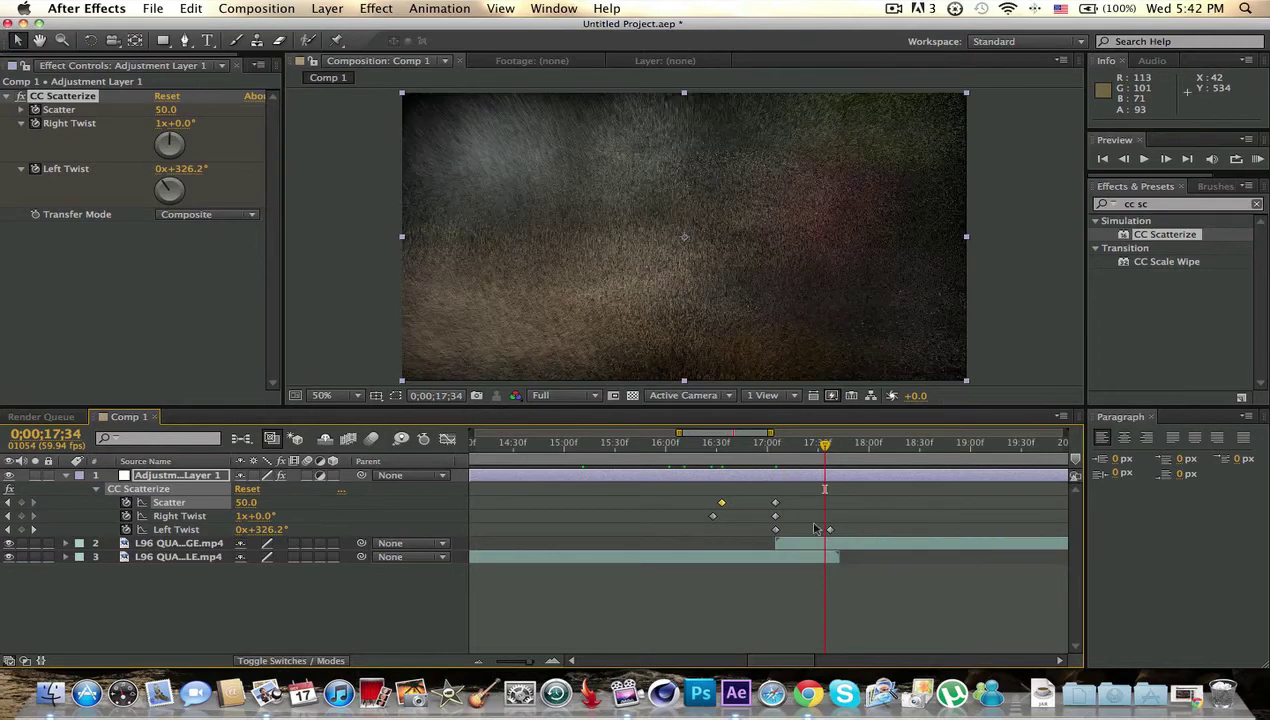
left_click(256, 504)
type("0")
key("Return")
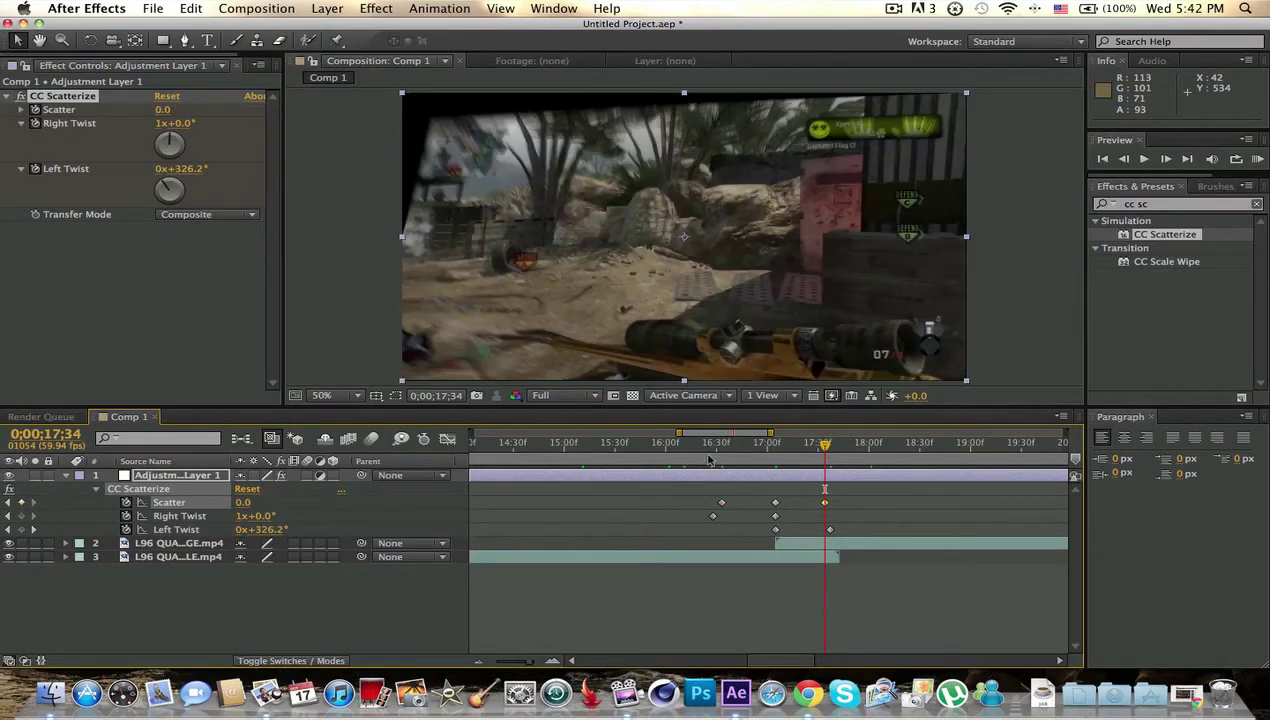
- Preview the twist with the animated scatter from 0;00;16;19
left_click(697, 442)
left_click(1258, 160)
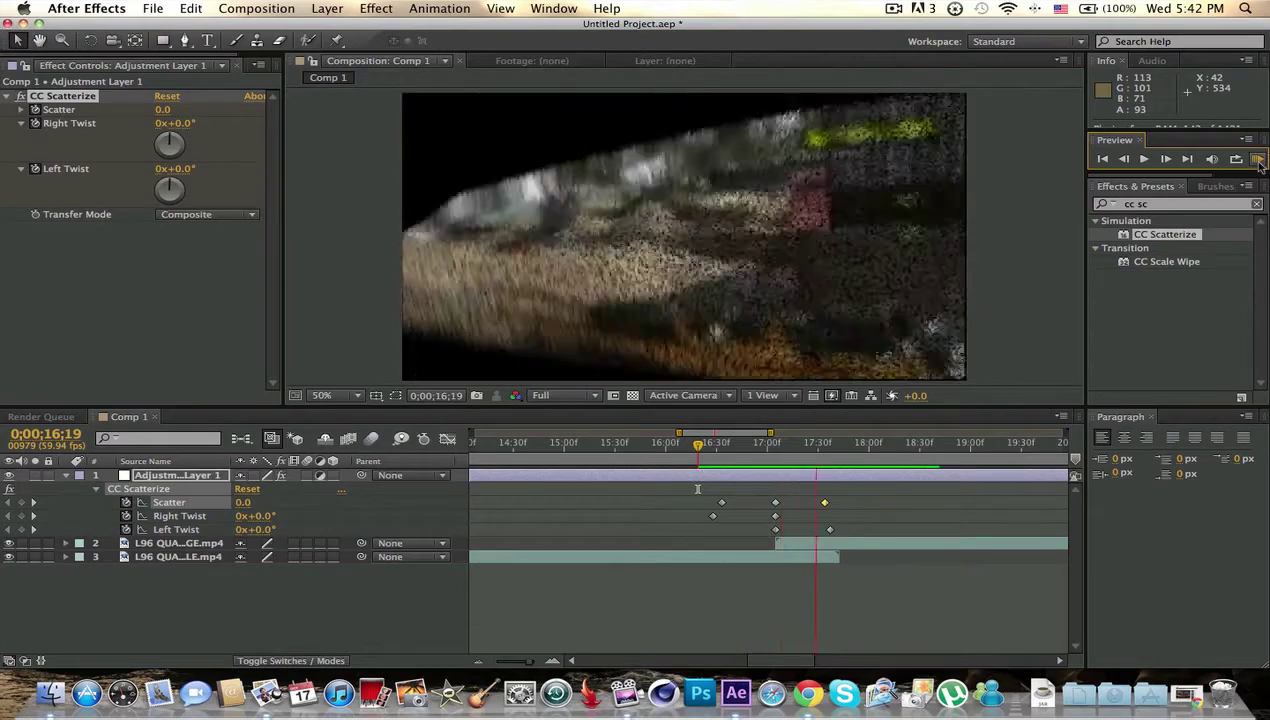
key("space")
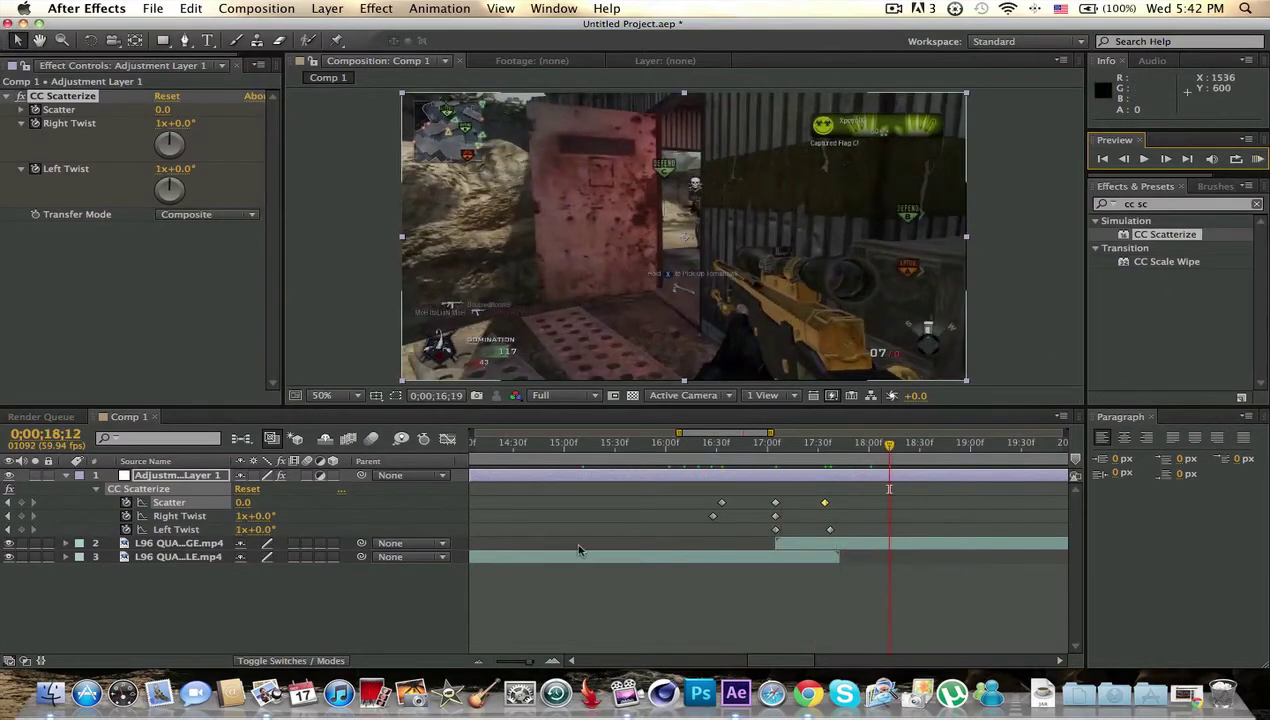
- Reveal the Jungle clip's Transform properties and start Opacity keyframing at 100% at 0;00;16;40
left_click(669, 557)
left_click_drag(889, 445, 665, 461)
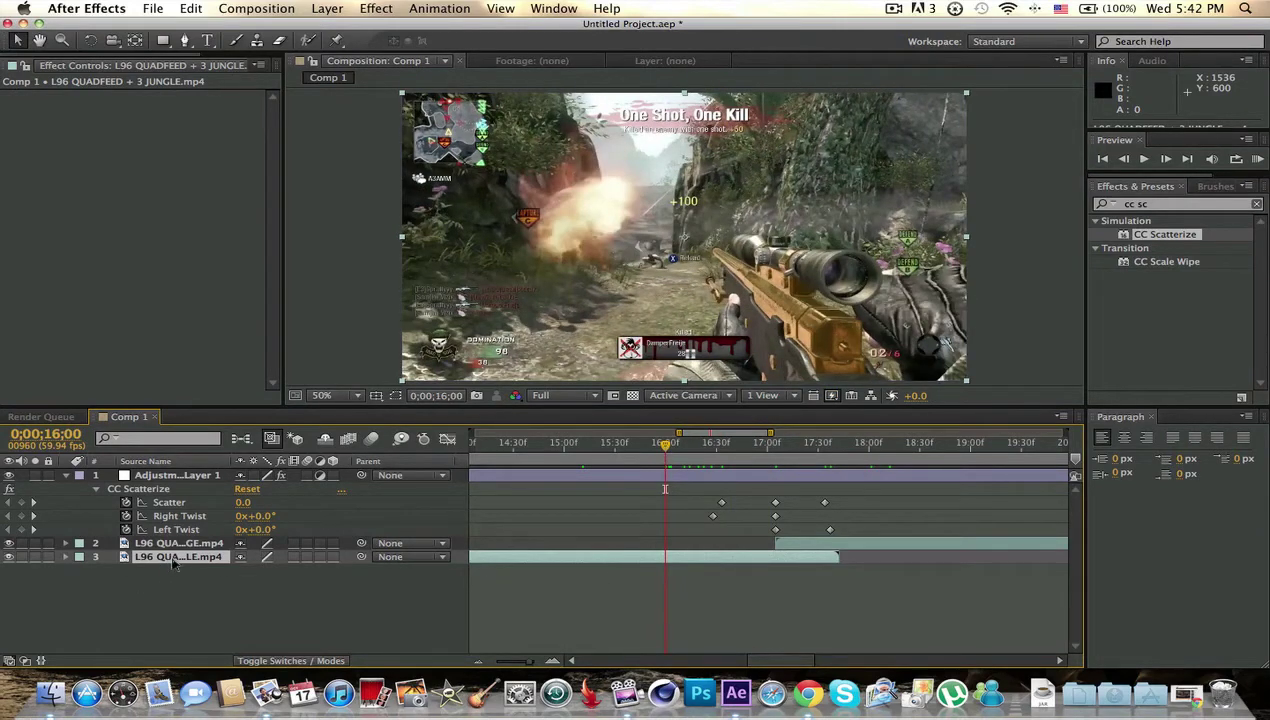
key("space")
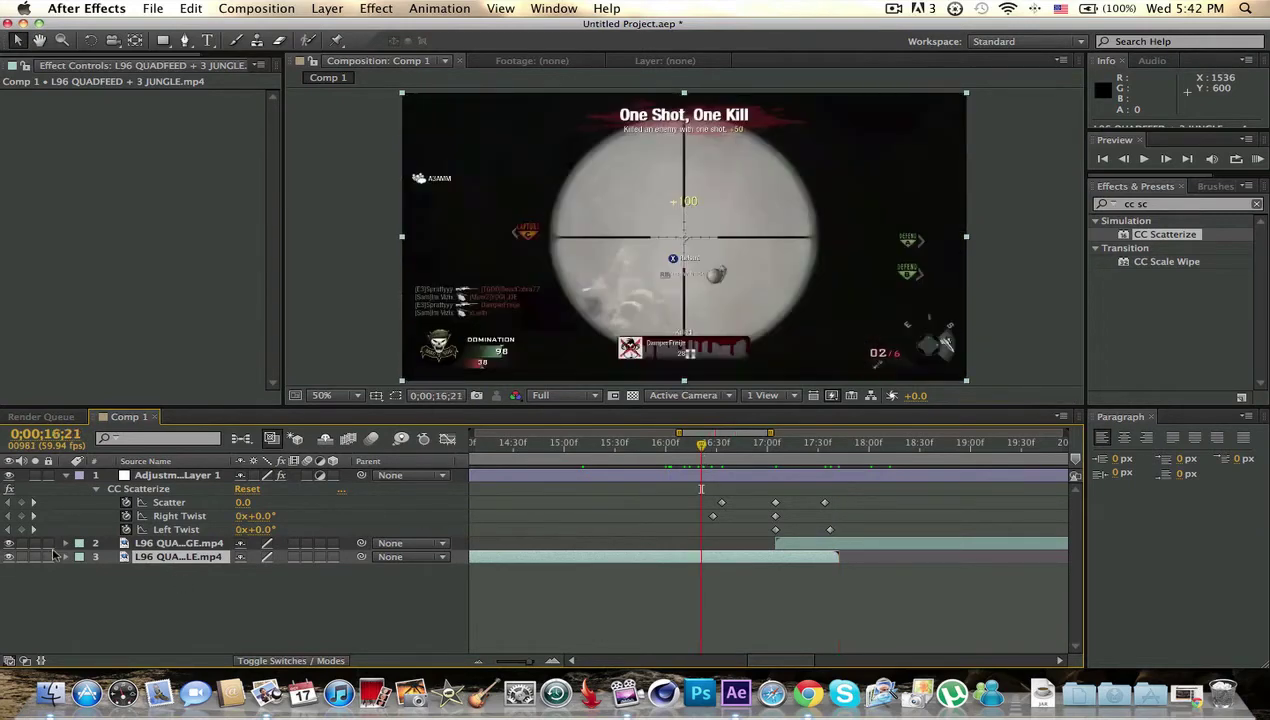
left_click(66, 558)
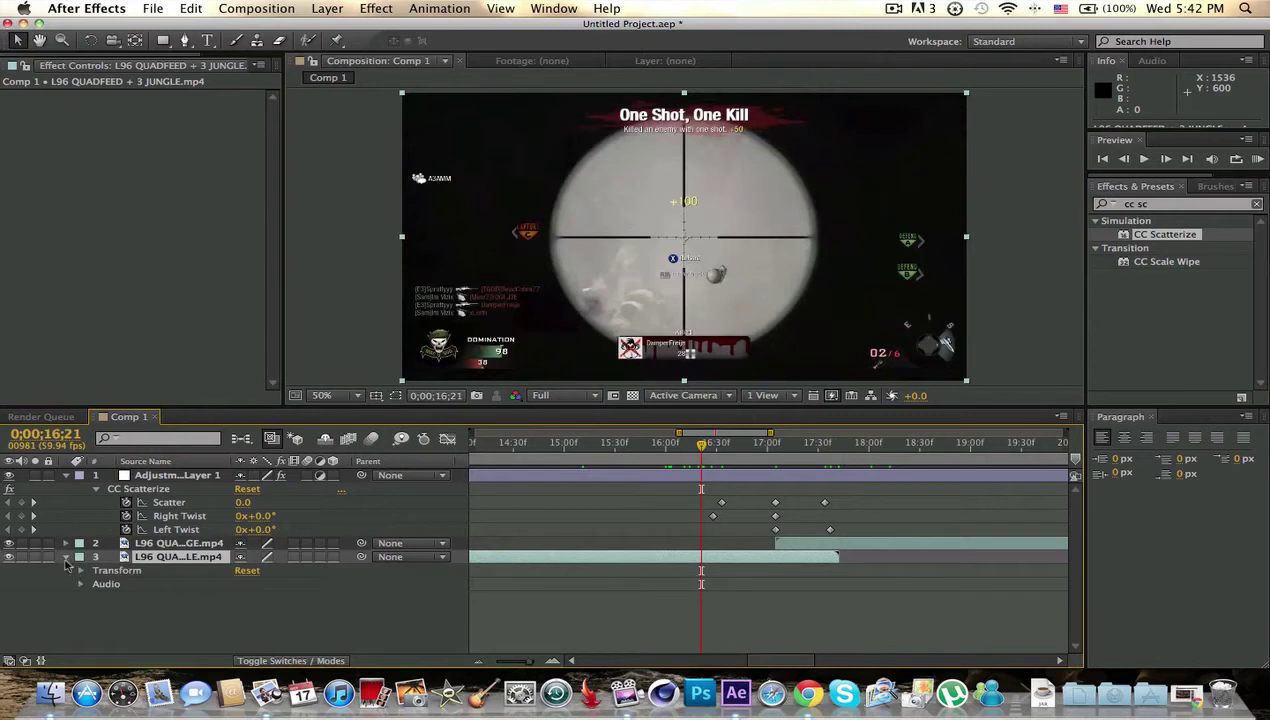
left_click(83, 571)
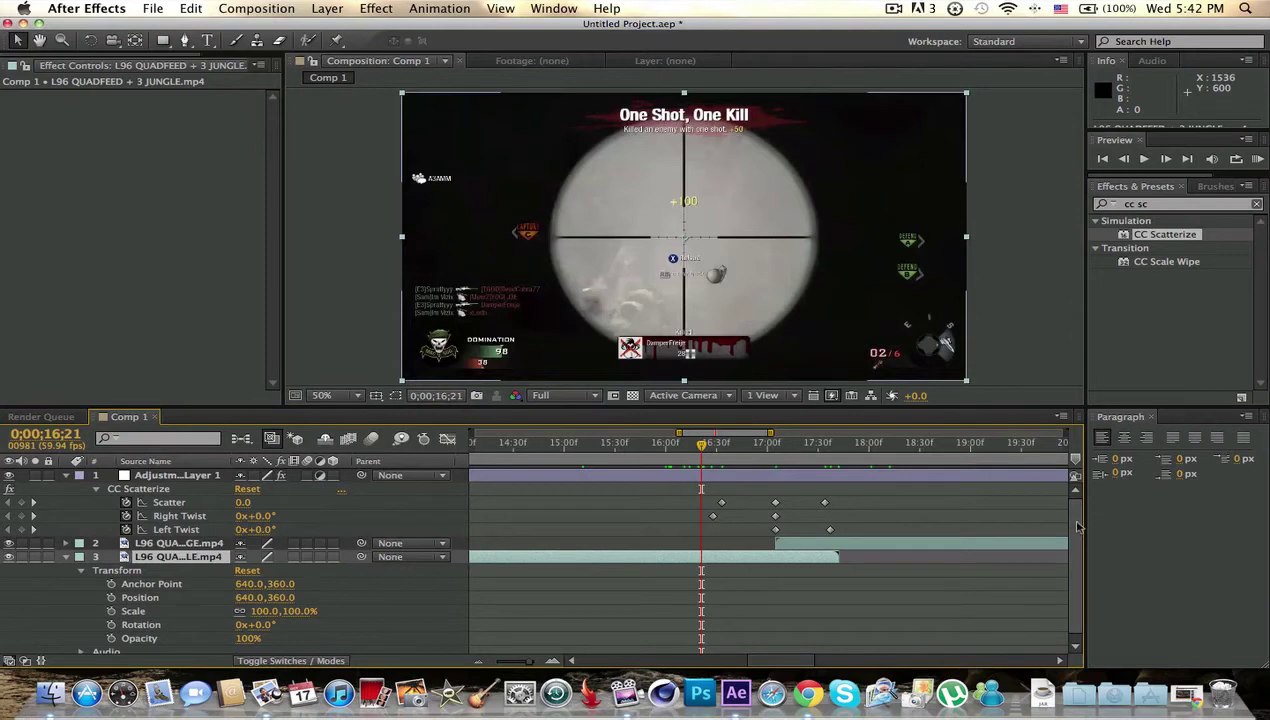
scroll(1077, 527, "down", 1)
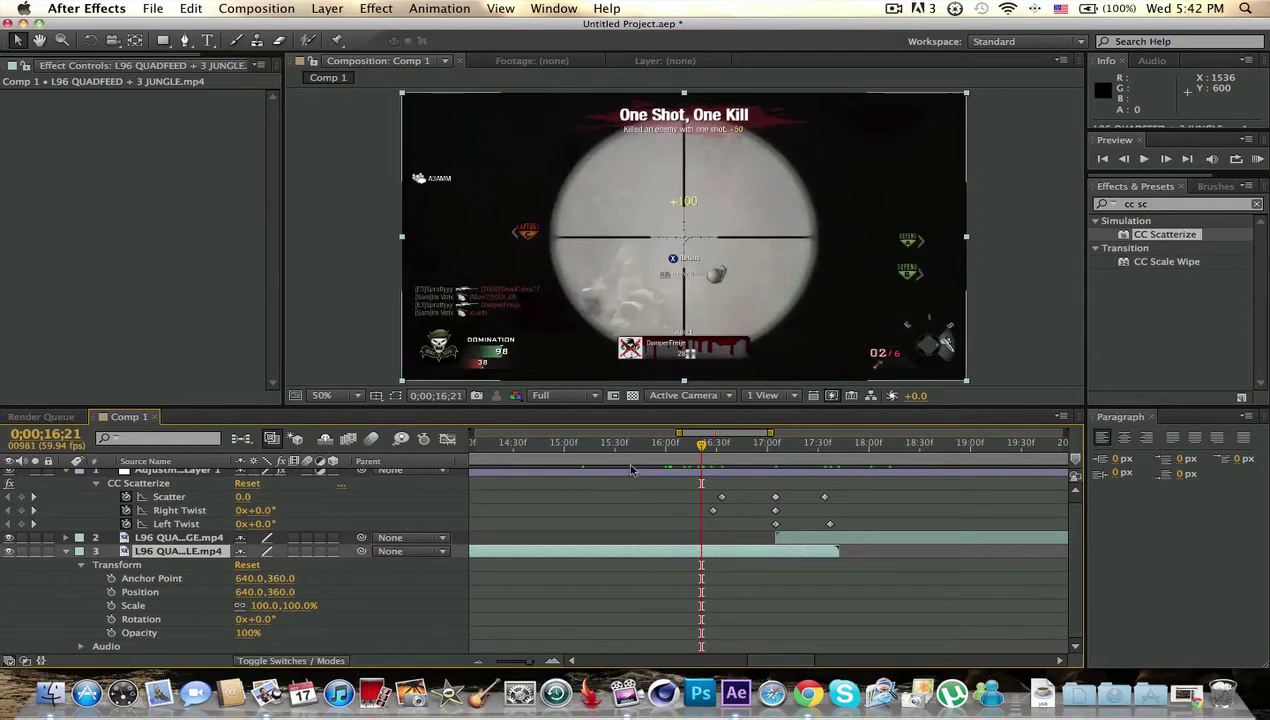
left_click_drag(733, 452, 780, 457)
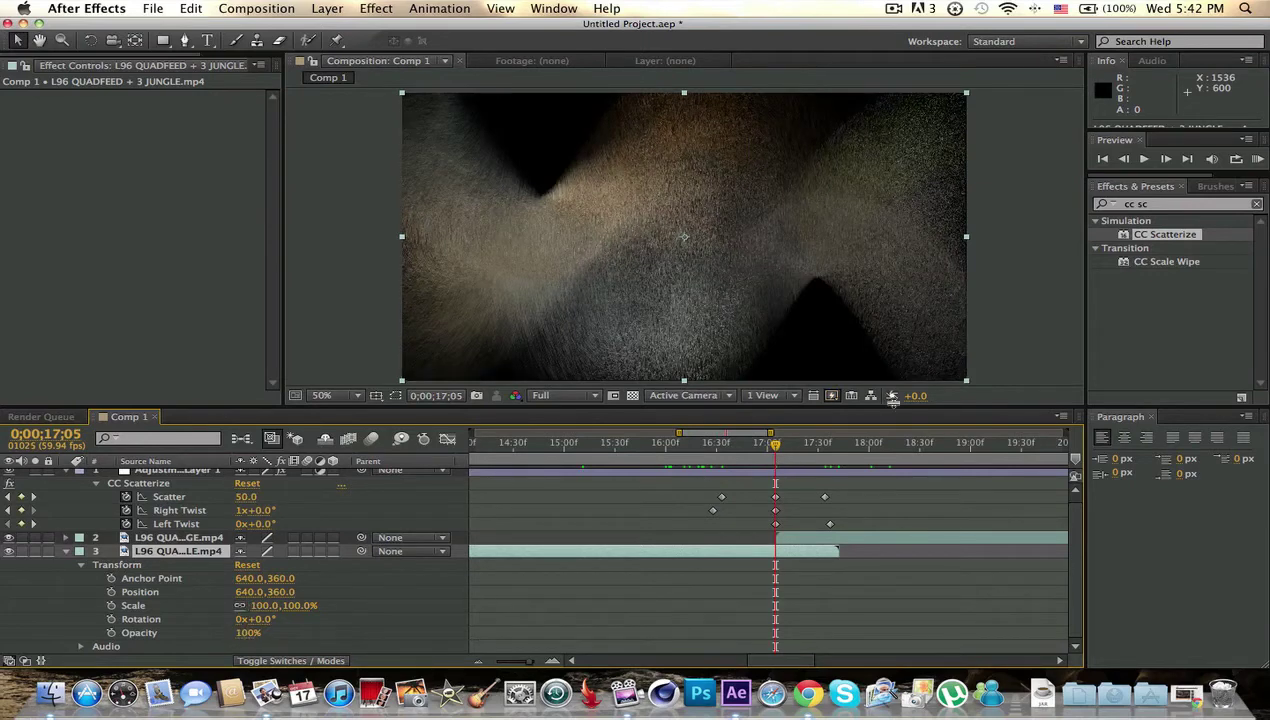
left_click_drag(704, 445, 730, 451)
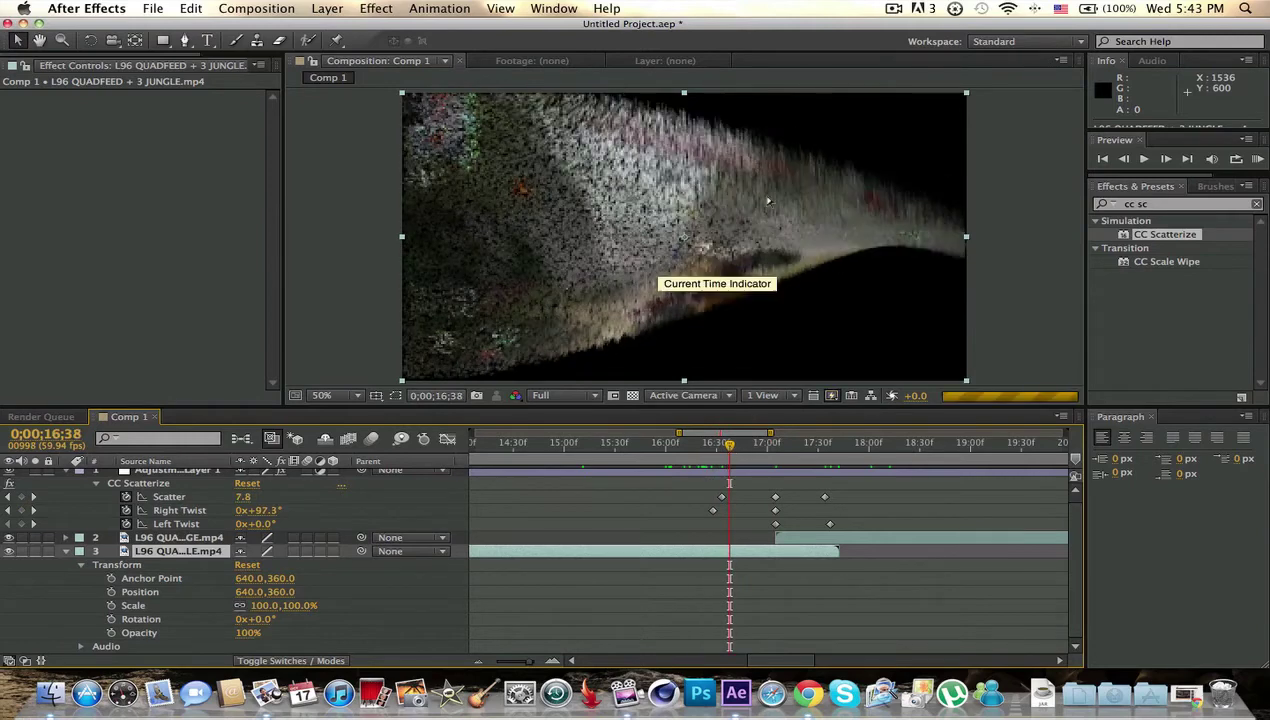
left_click_drag(731, 452, 734, 452)
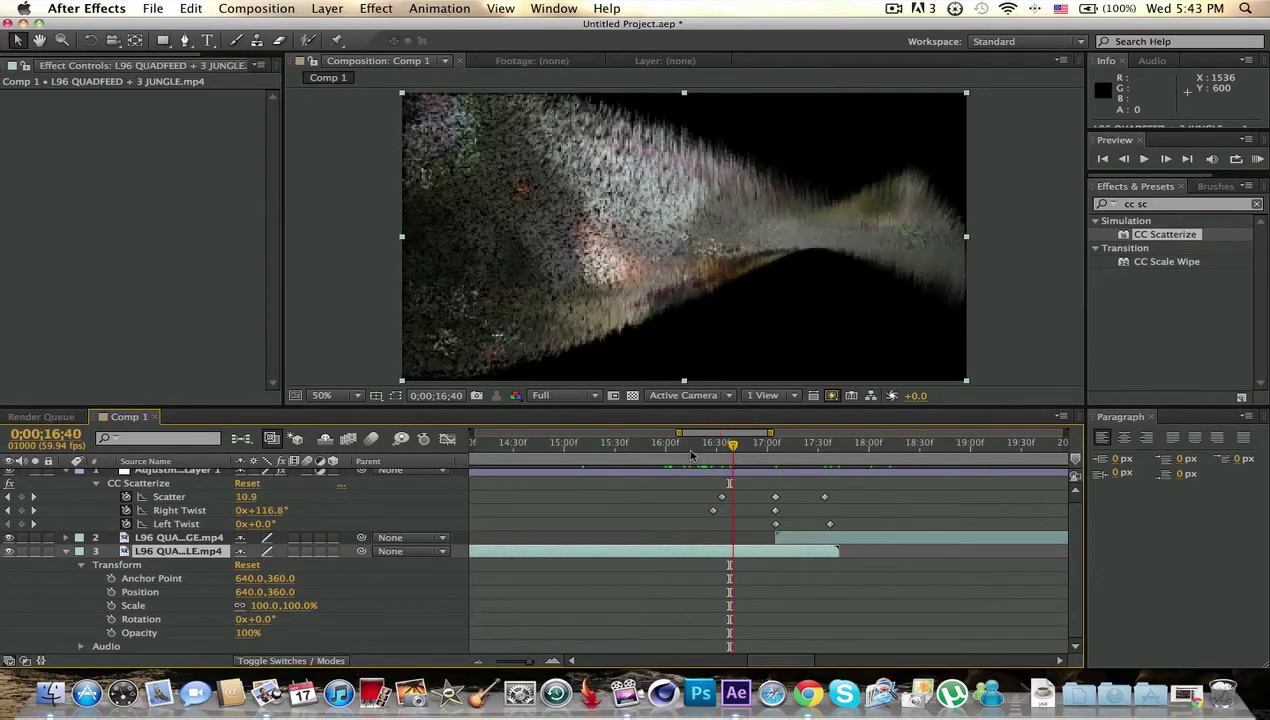
left_click(111, 633)
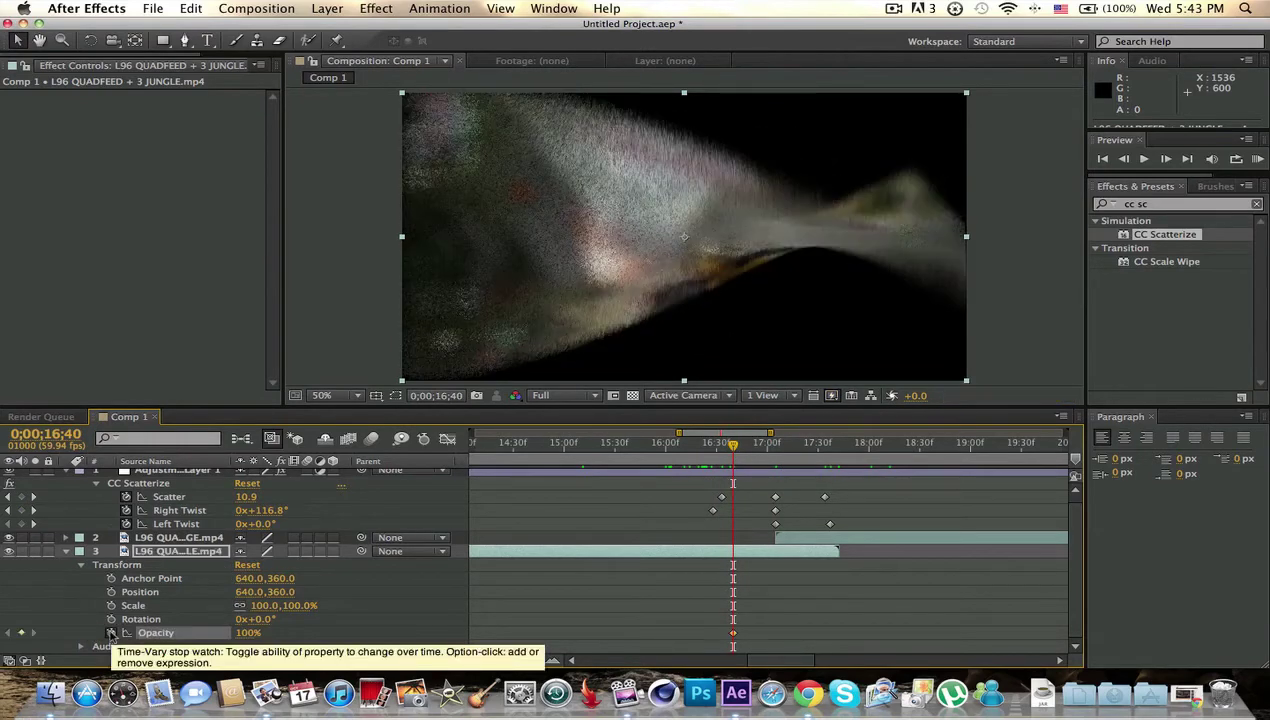
- Try fading the Jungle clip with an Opacity keyframe of 0% at 0;00;17;05
left_click(745, 452)
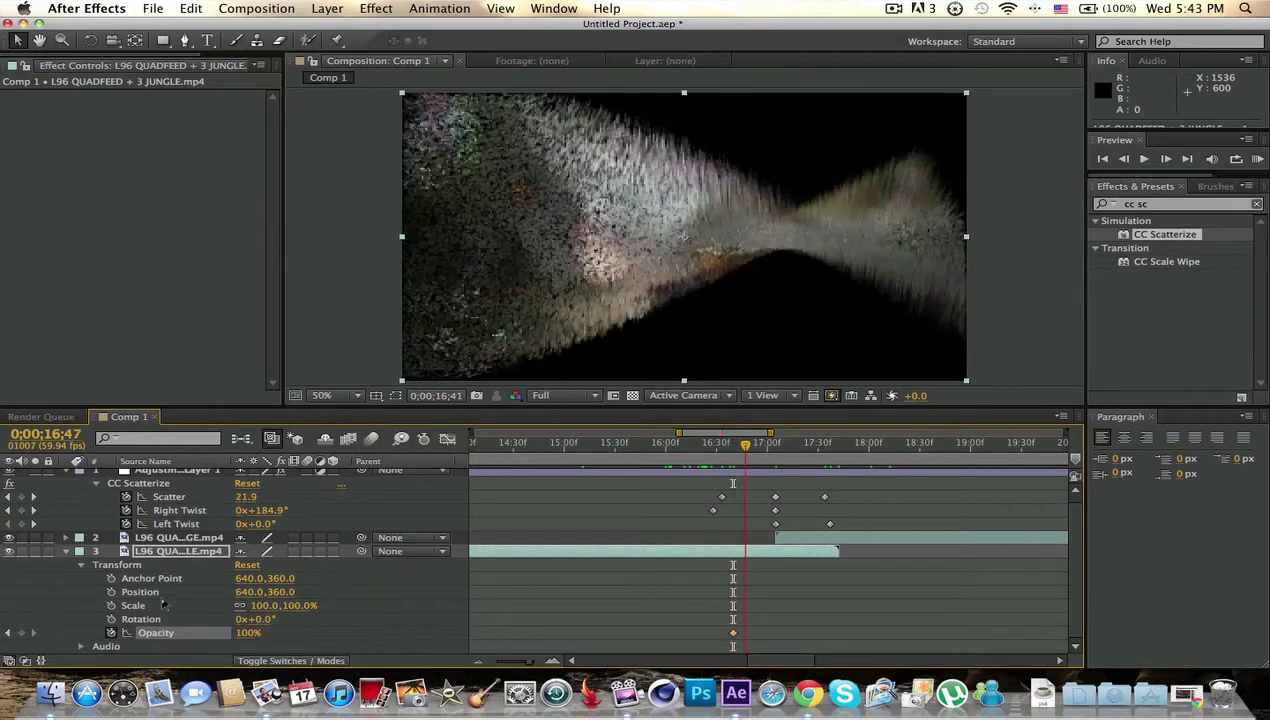
left_click_drag(745, 446, 776, 449)
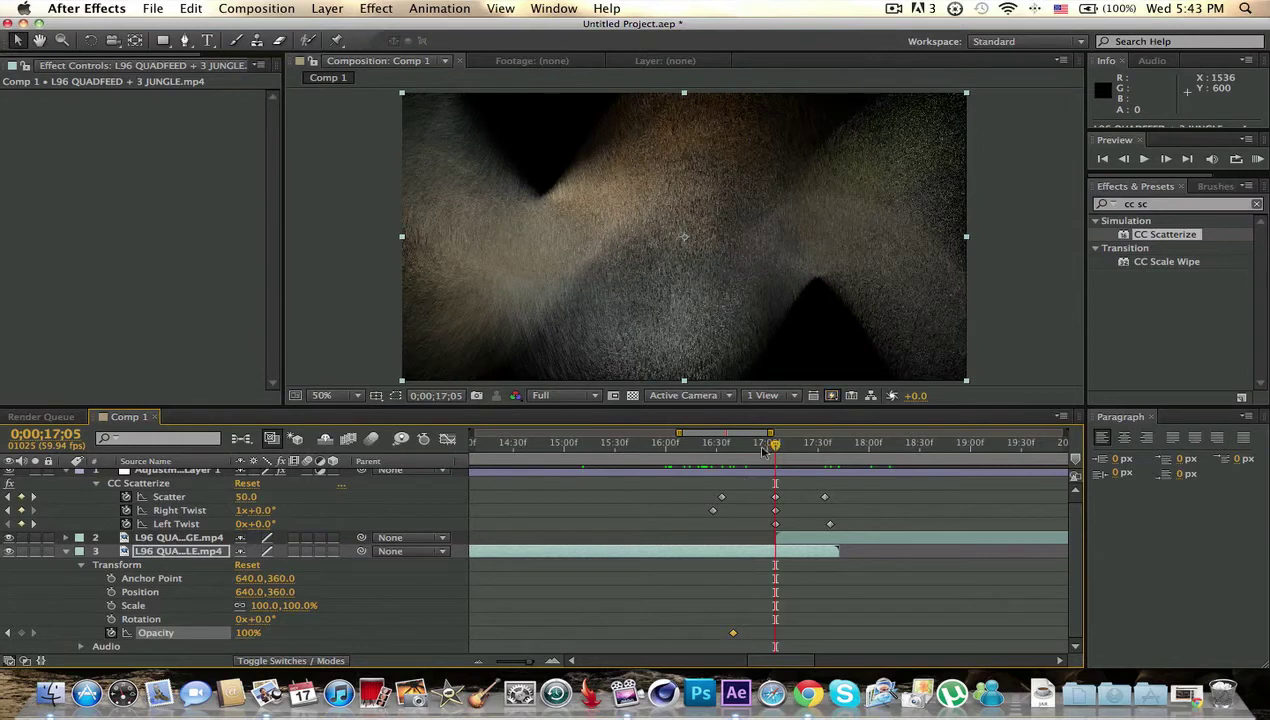
left_click(248, 633)
key("Return")
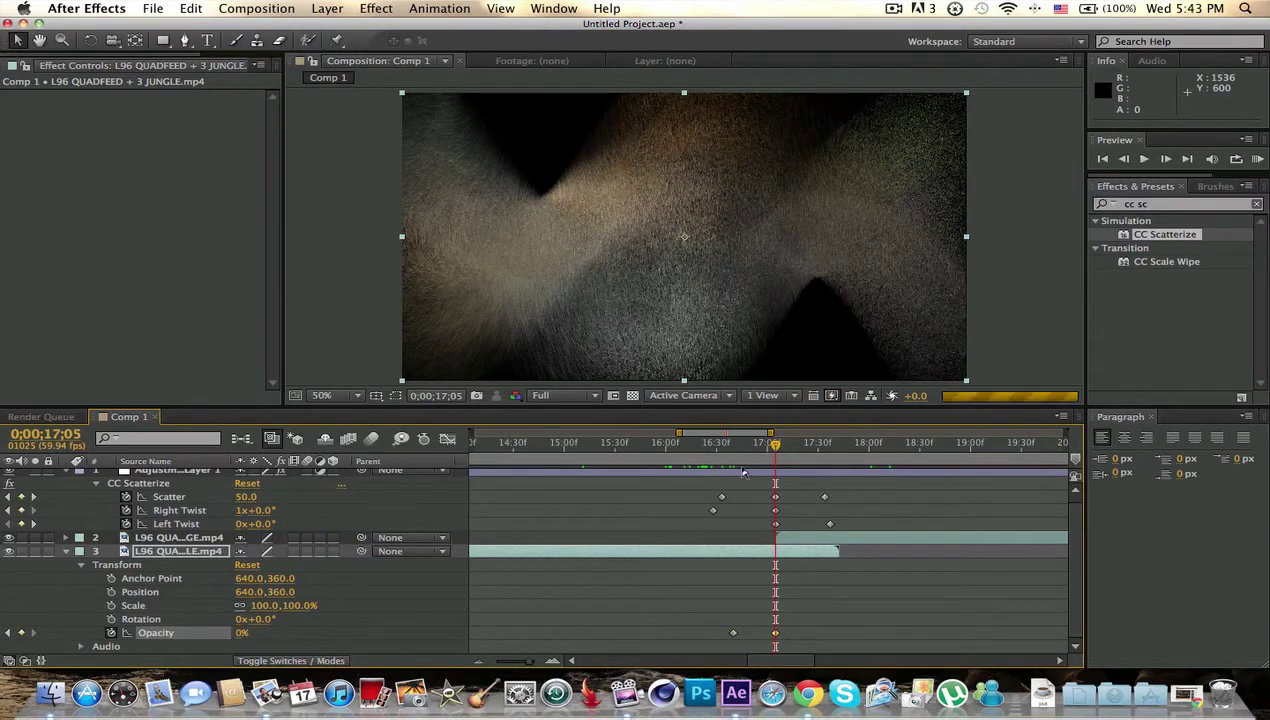
- Check the fade at 0;00;16;56 and delete the Jungle clip's 0% Opacity keyframe
mouse_move(775, 447)
left_mouse_down()
mouse_move(722, 450)
mouse_move(760, 451)
left_mouse_up()
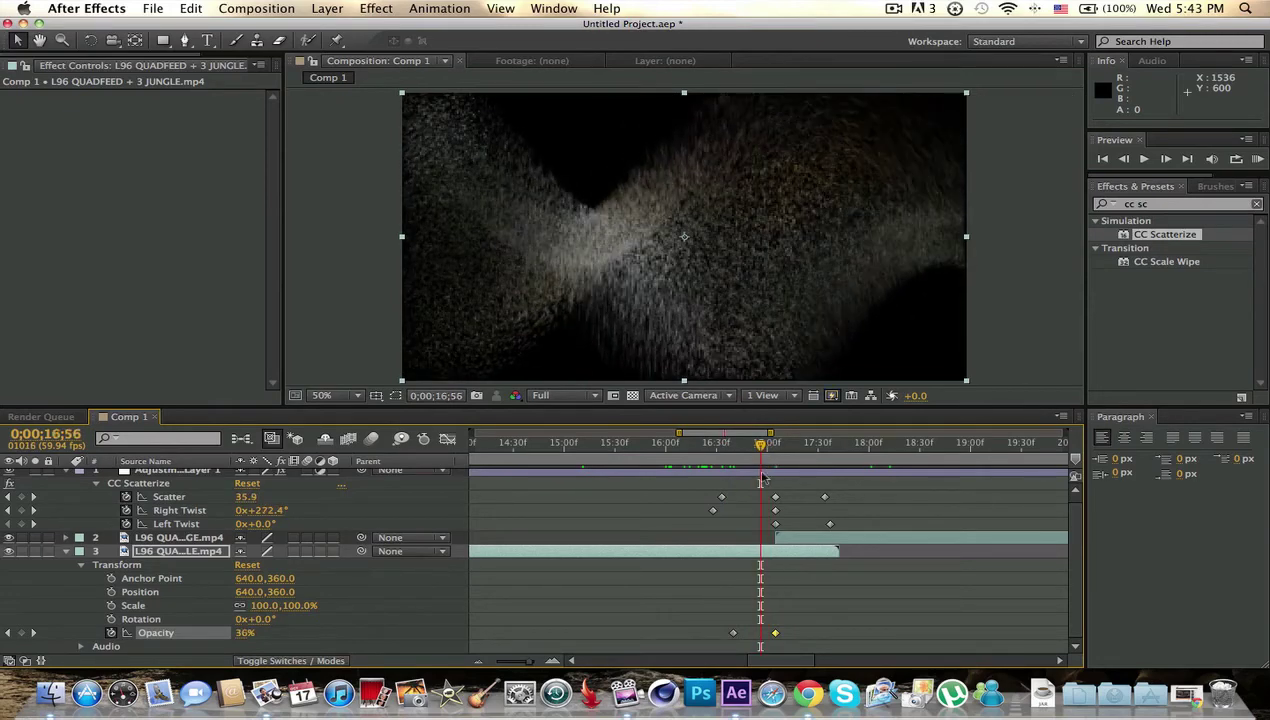
left_click(776, 634)
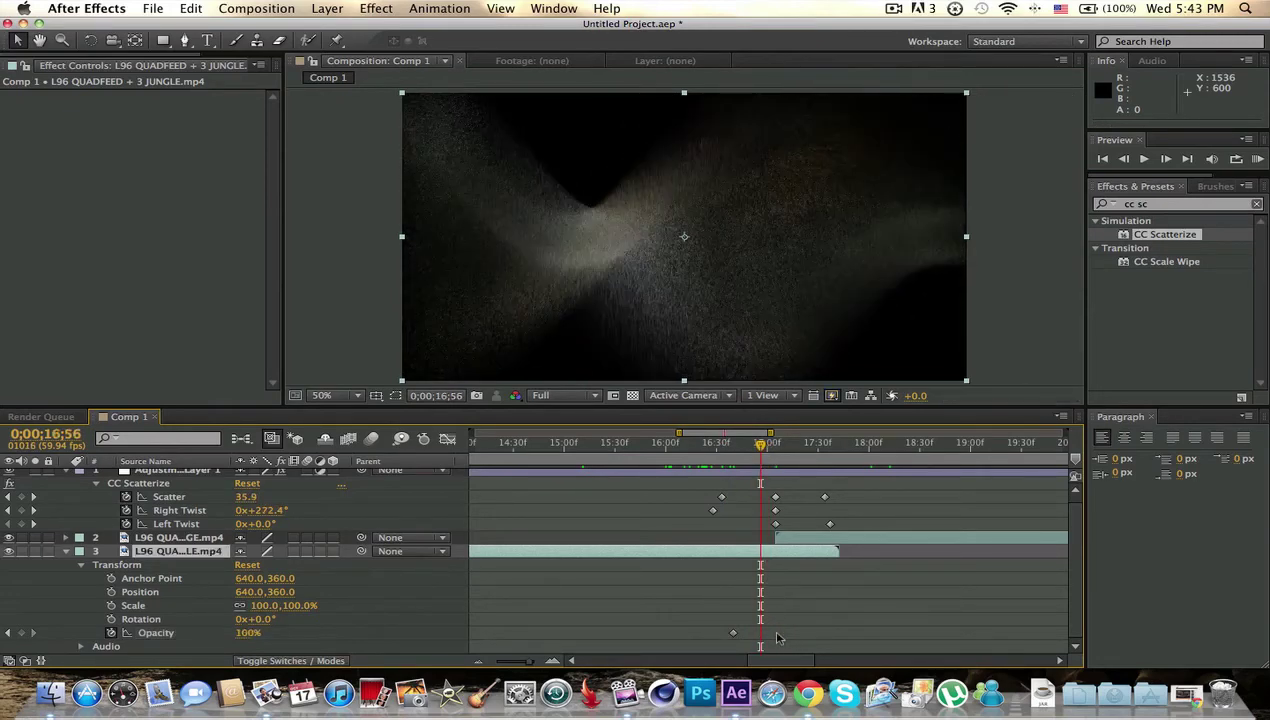
key("Delete")
- Keyframe the Jungle clip's Opacity at 100% at 0;00;16;58 and 0% at 0;00;17;05
left_click_drag(761, 447, 764, 447)
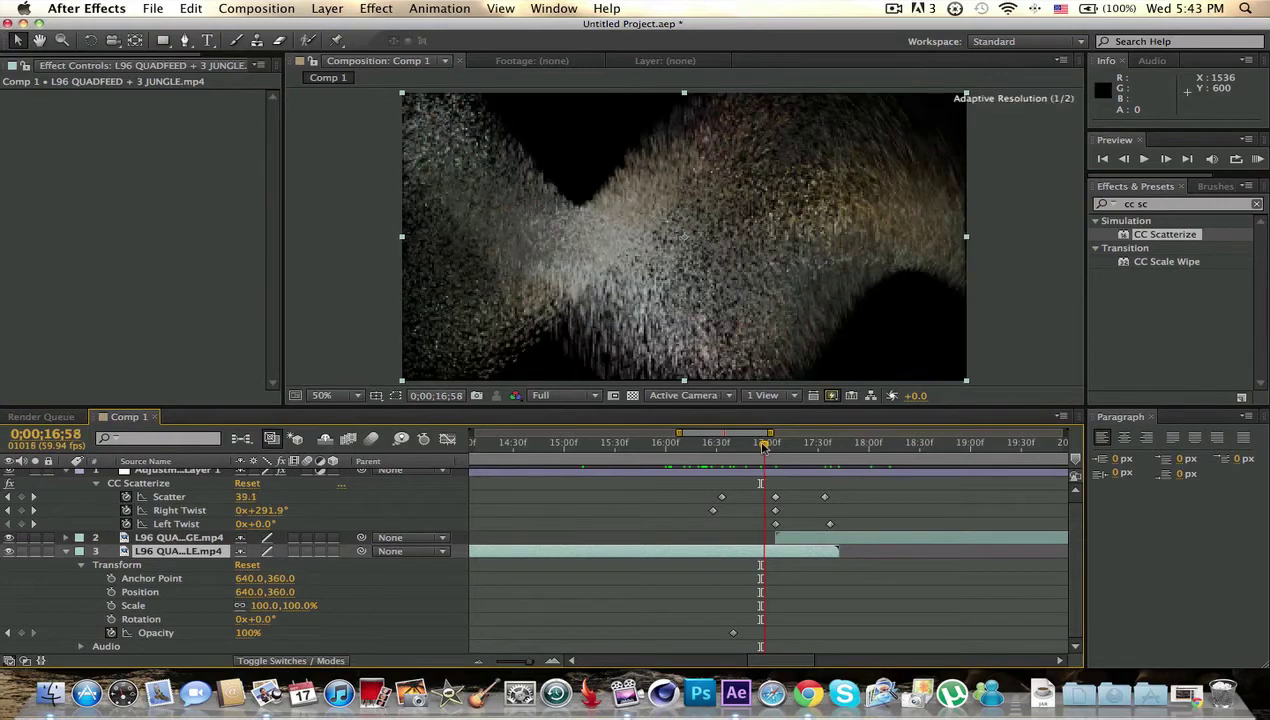
left_click(20, 633)
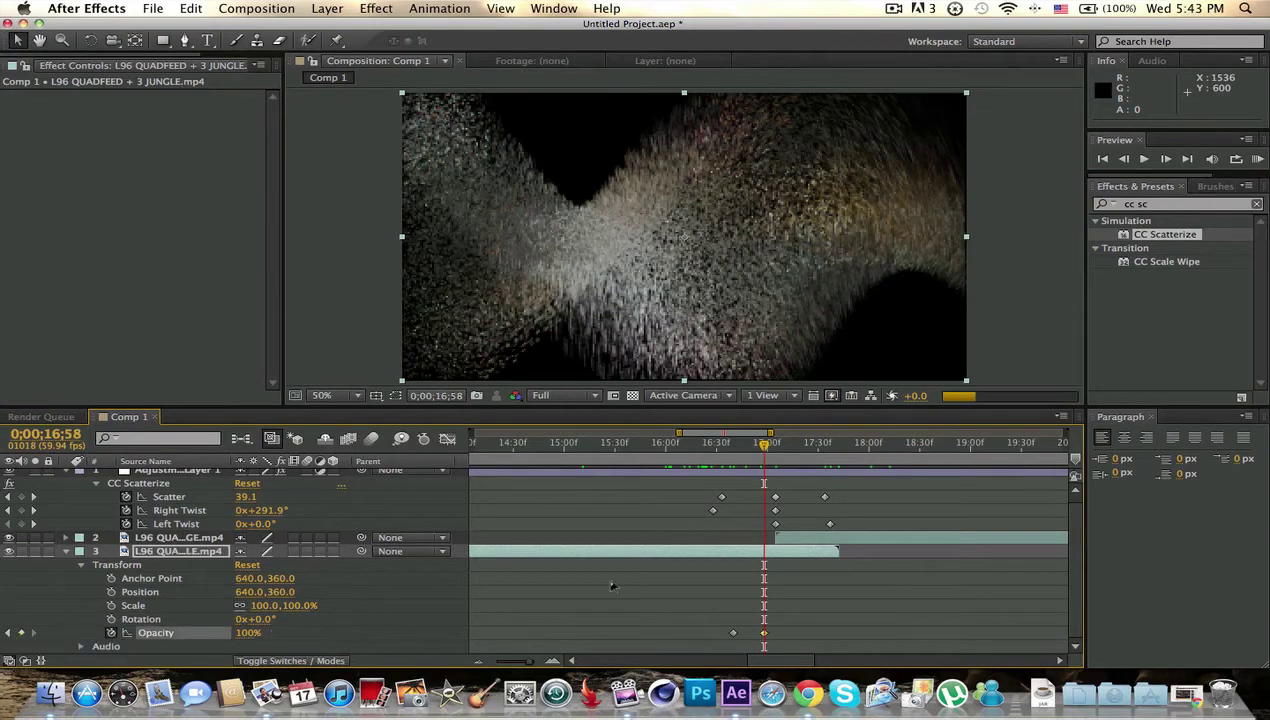
left_click_drag(764, 447, 776, 450)
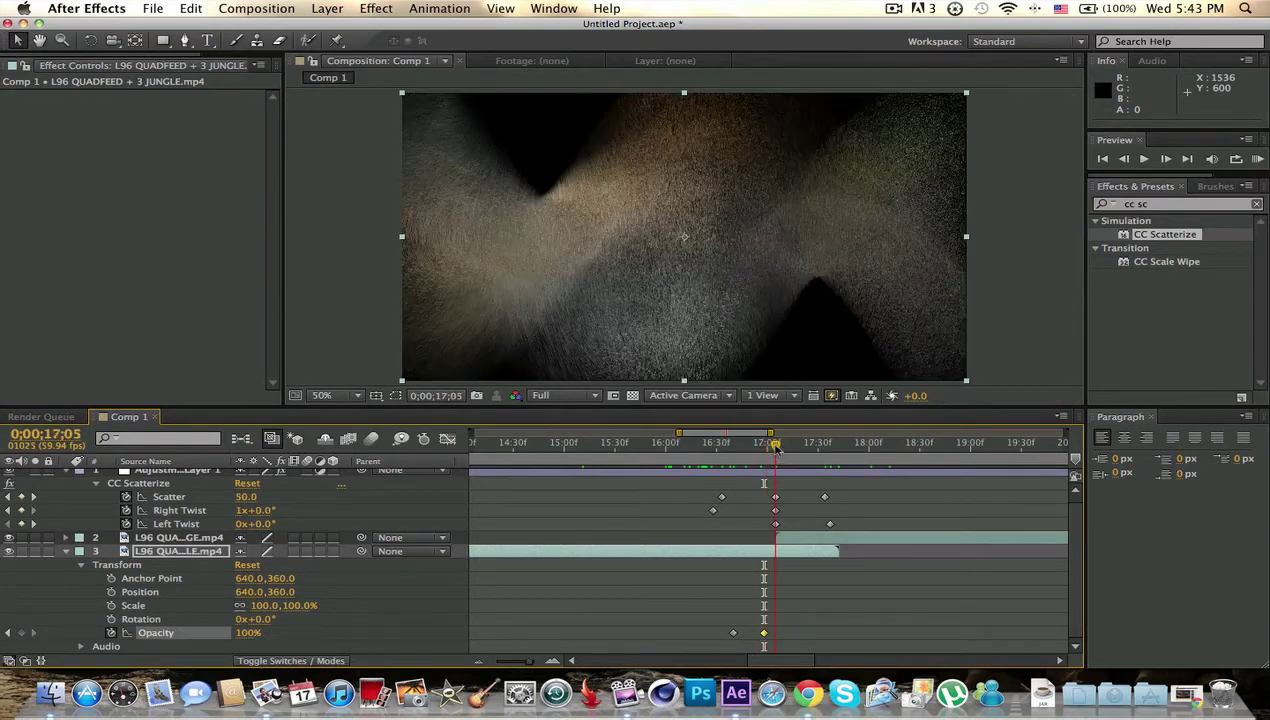
left_click(247, 633)
type("0")
key("Return")
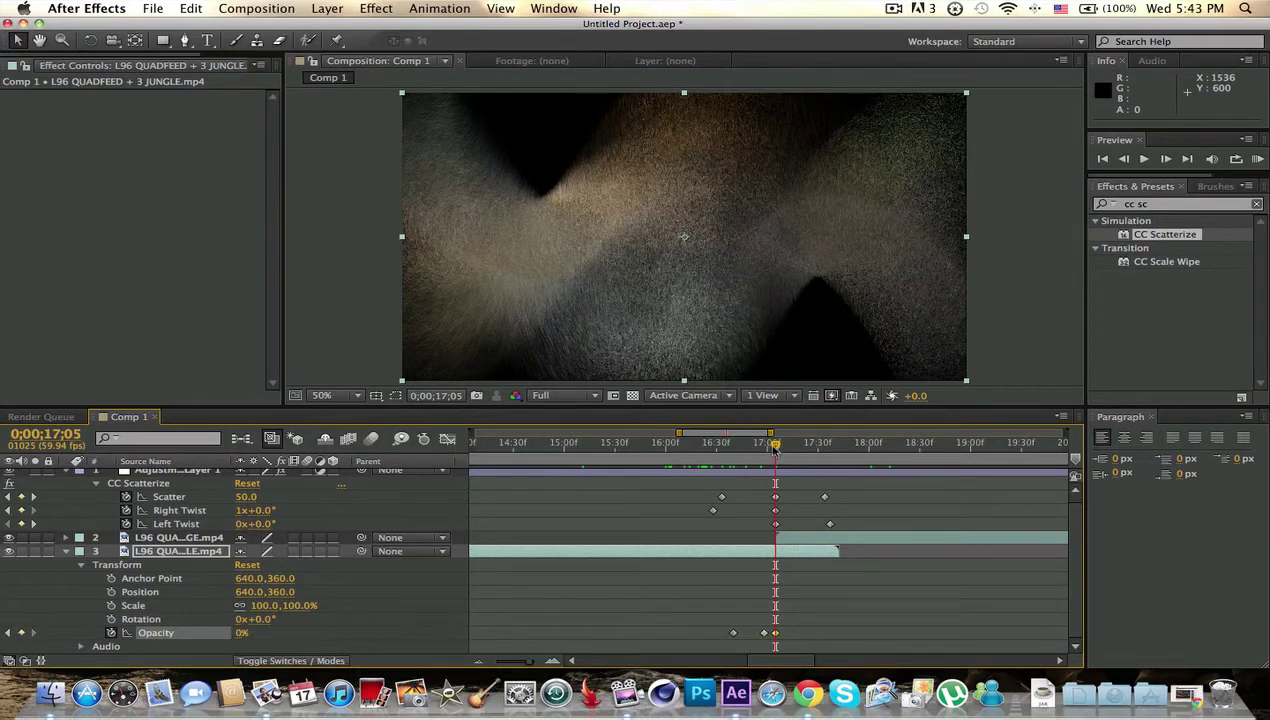
- Collapse the Jungle clip's properties and reveal the Firing Range clip's Transform properties
left_click_drag(775, 450, 777, 451)
left_click(793, 542)
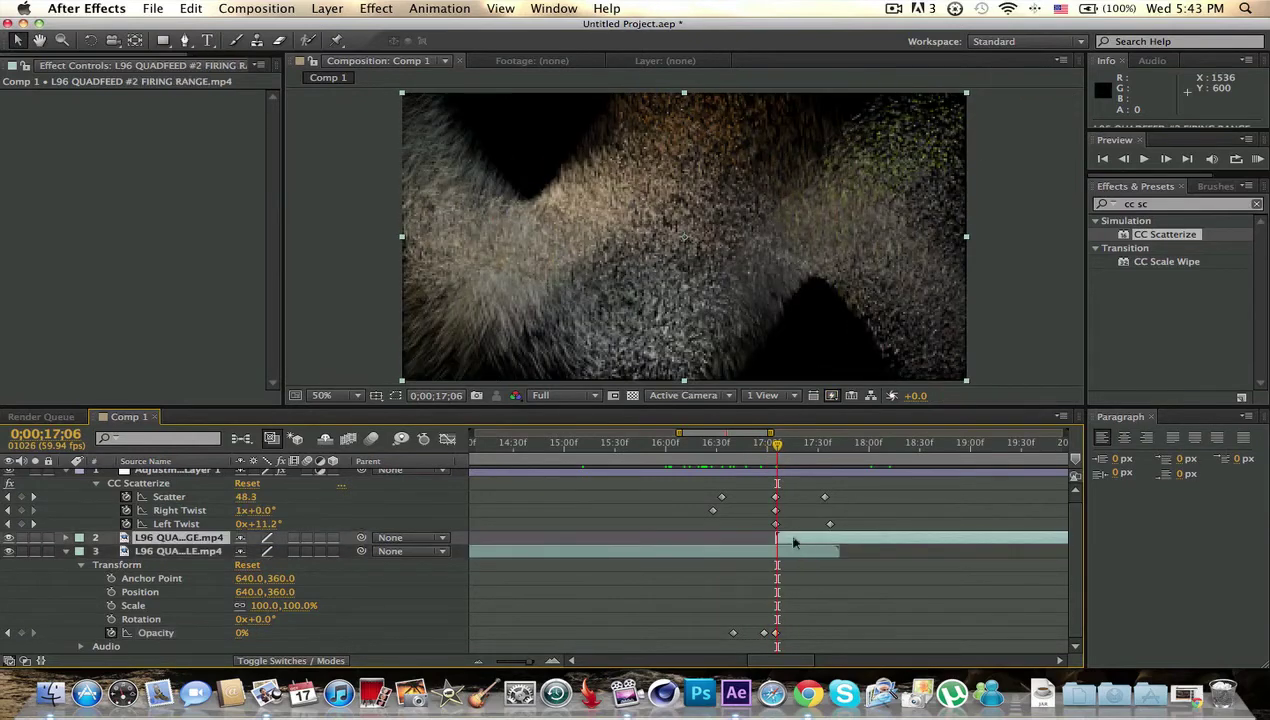
left_click(66, 551)
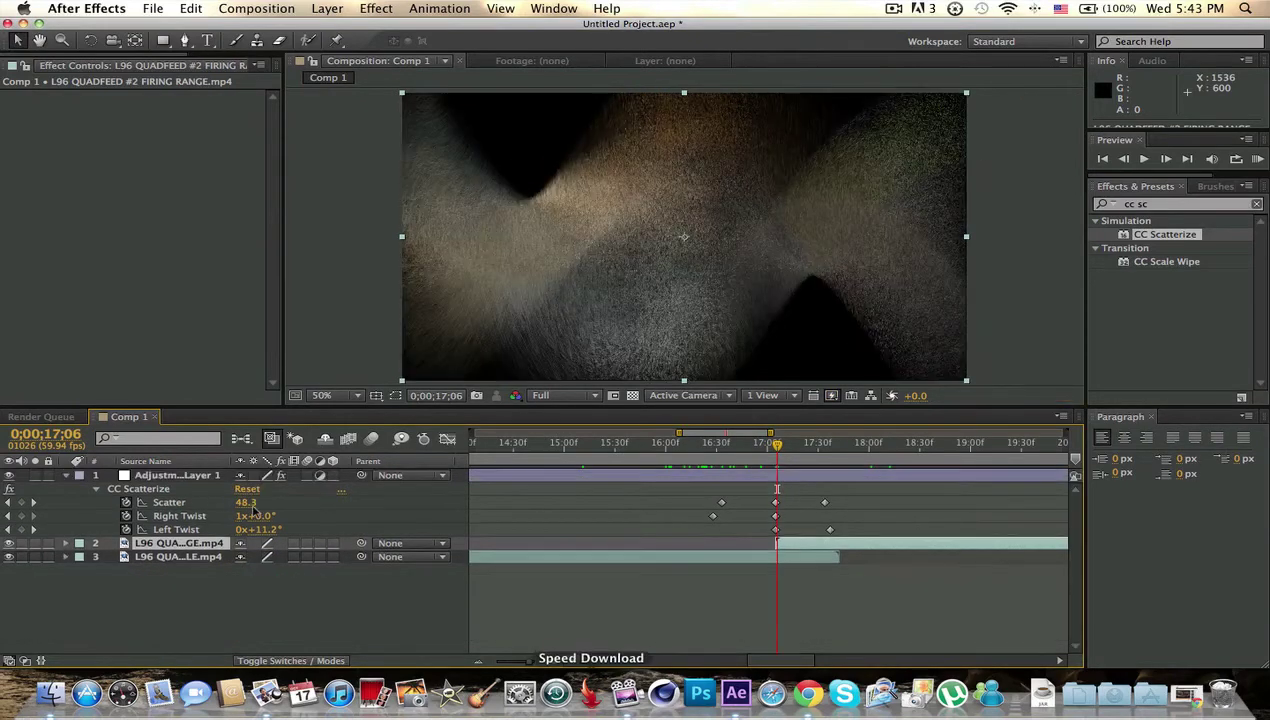
left_click(66, 543)
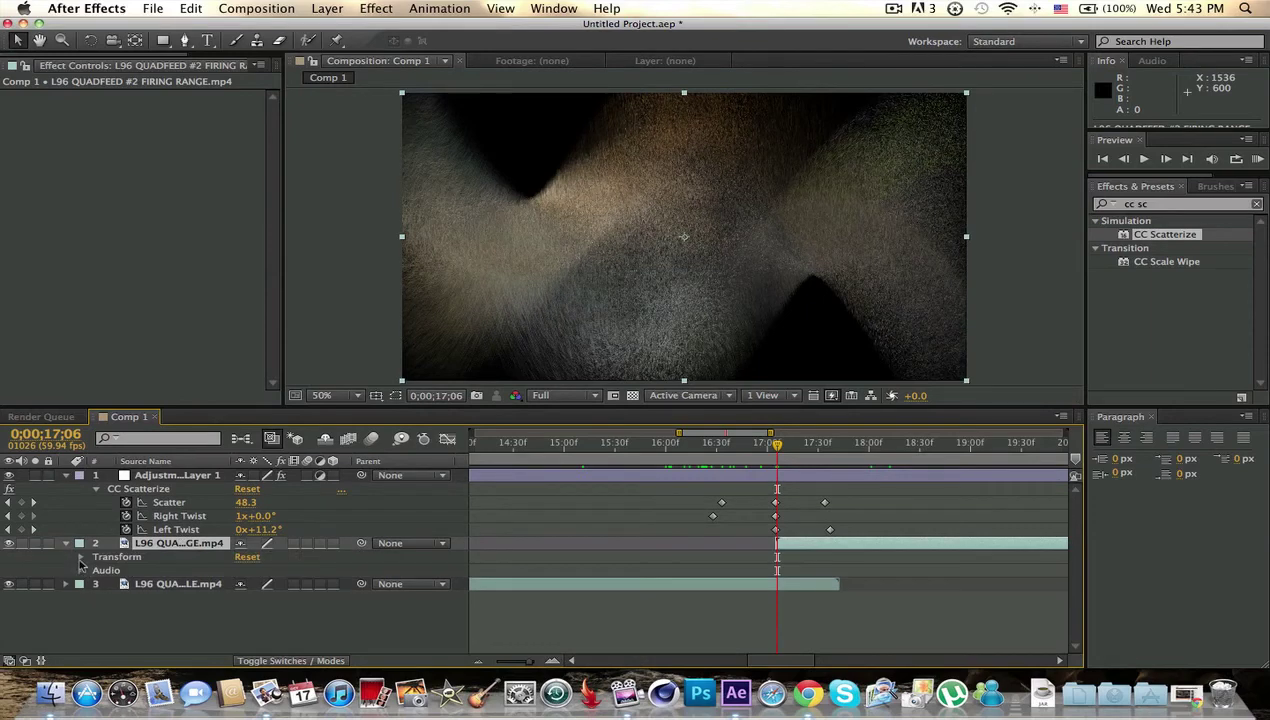
left_click(81, 557)
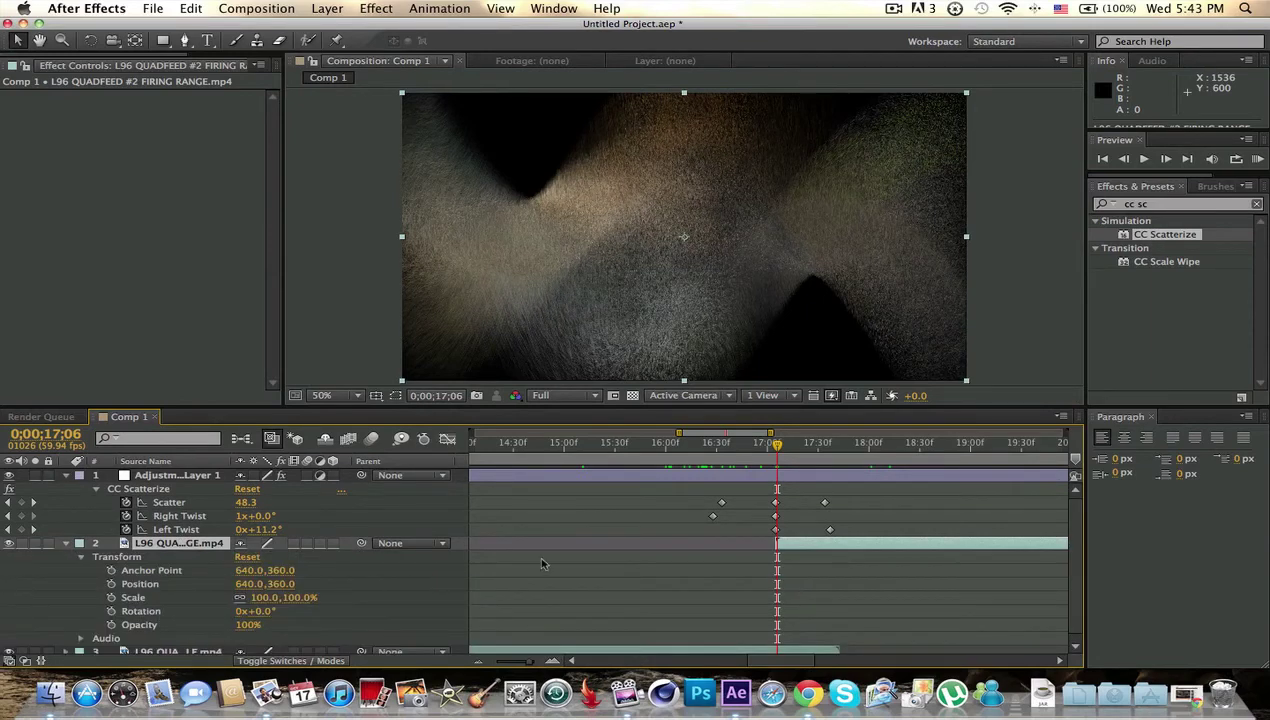
- Start Opacity keyframing on the Firing Range clip at 0% at 0;00;17;05
left_click_drag(779, 446, 777, 447)
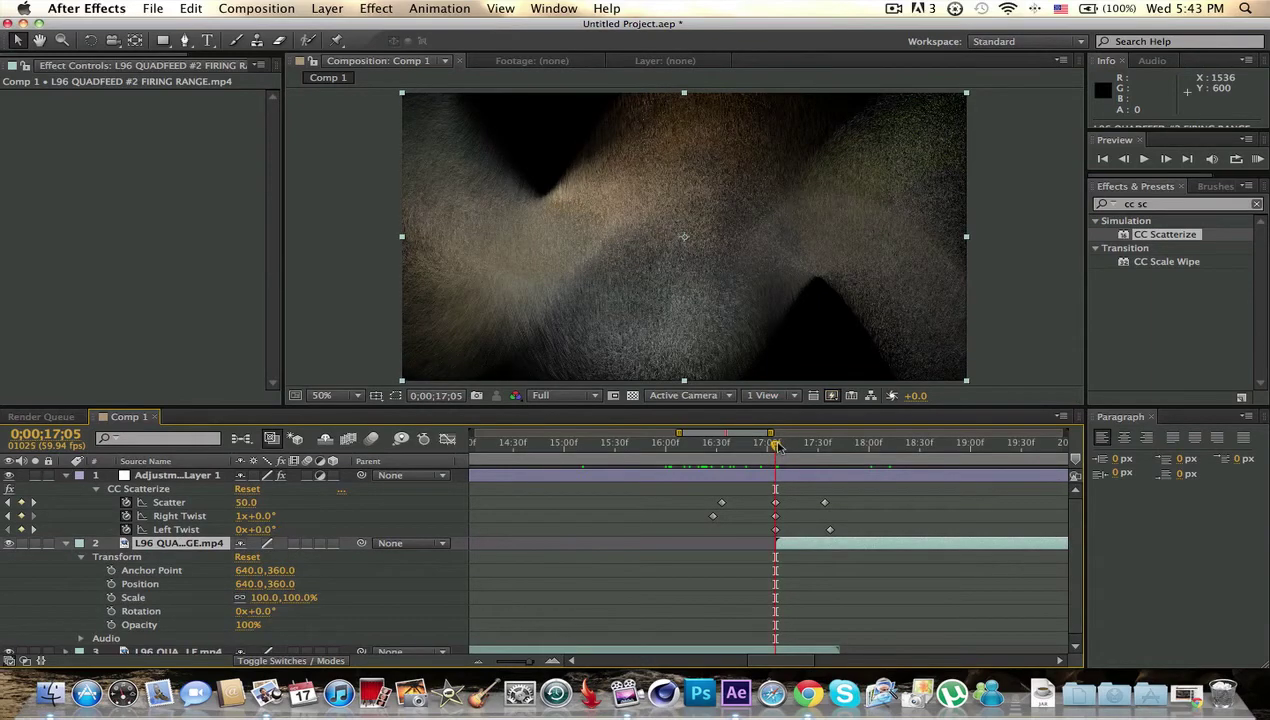
left_click(250, 624)
type("0")
key("Return")
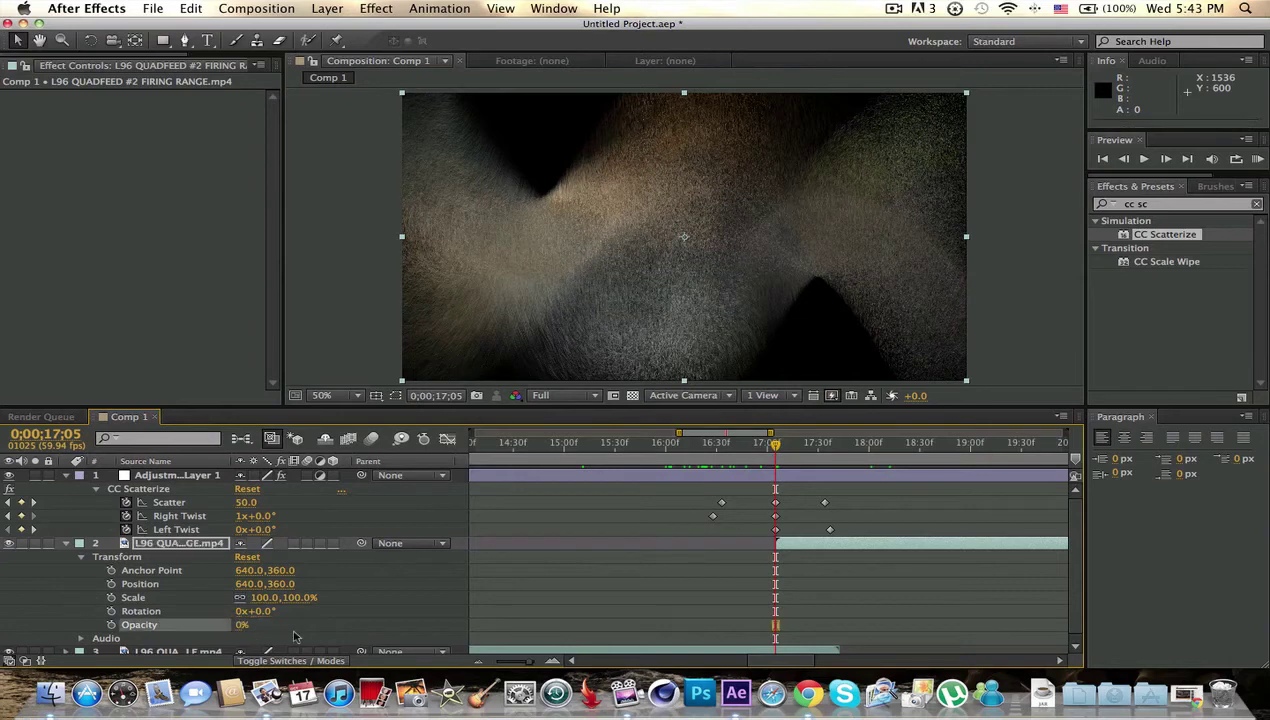
left_click(111, 625)
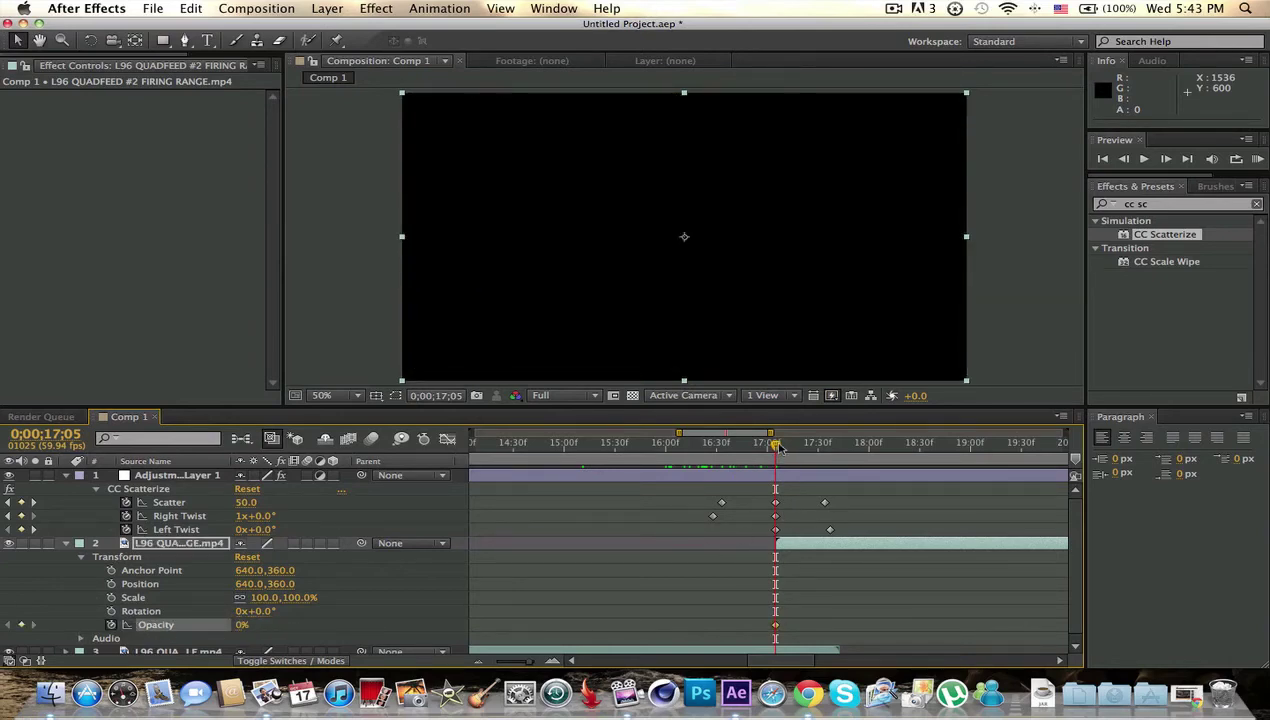
- Keyframe the Firing Range clip's Opacity at 100% at 0;00;17;12 and collapse the clip's properties
left_click_drag(776, 447, 788, 447)
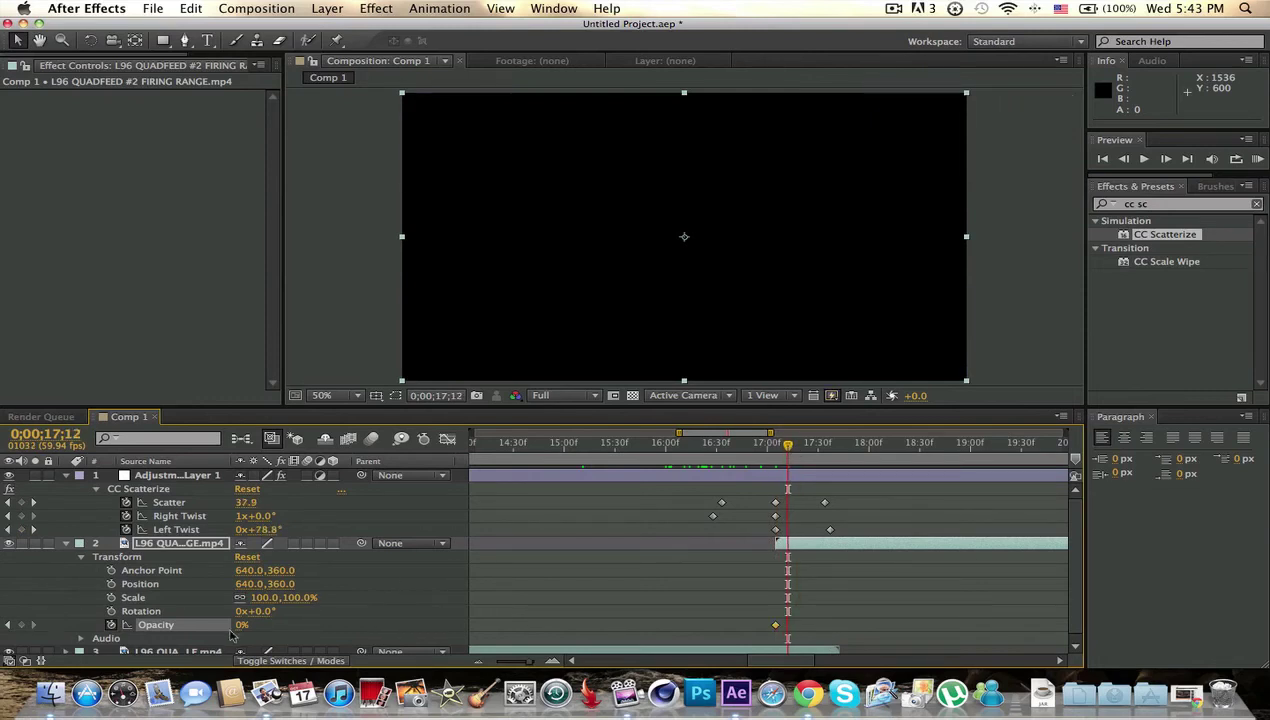
key("F2")
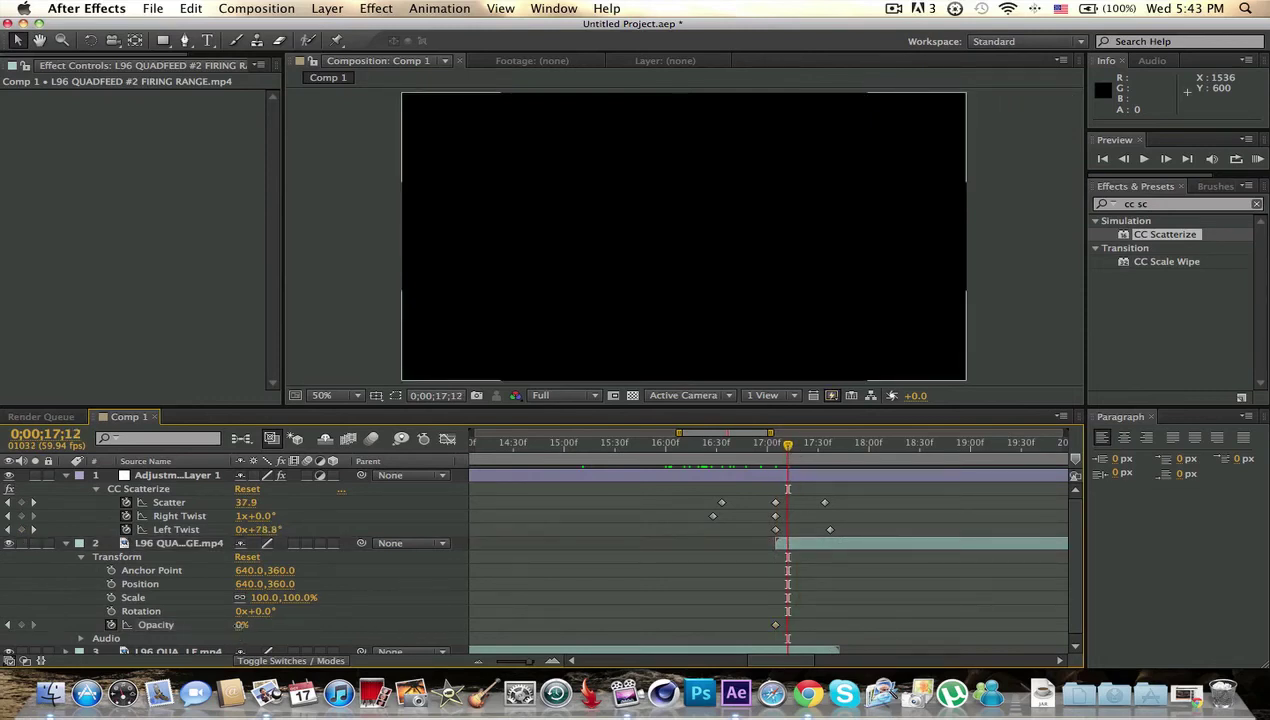
left_click(241, 624)
type("100")
key("Return")
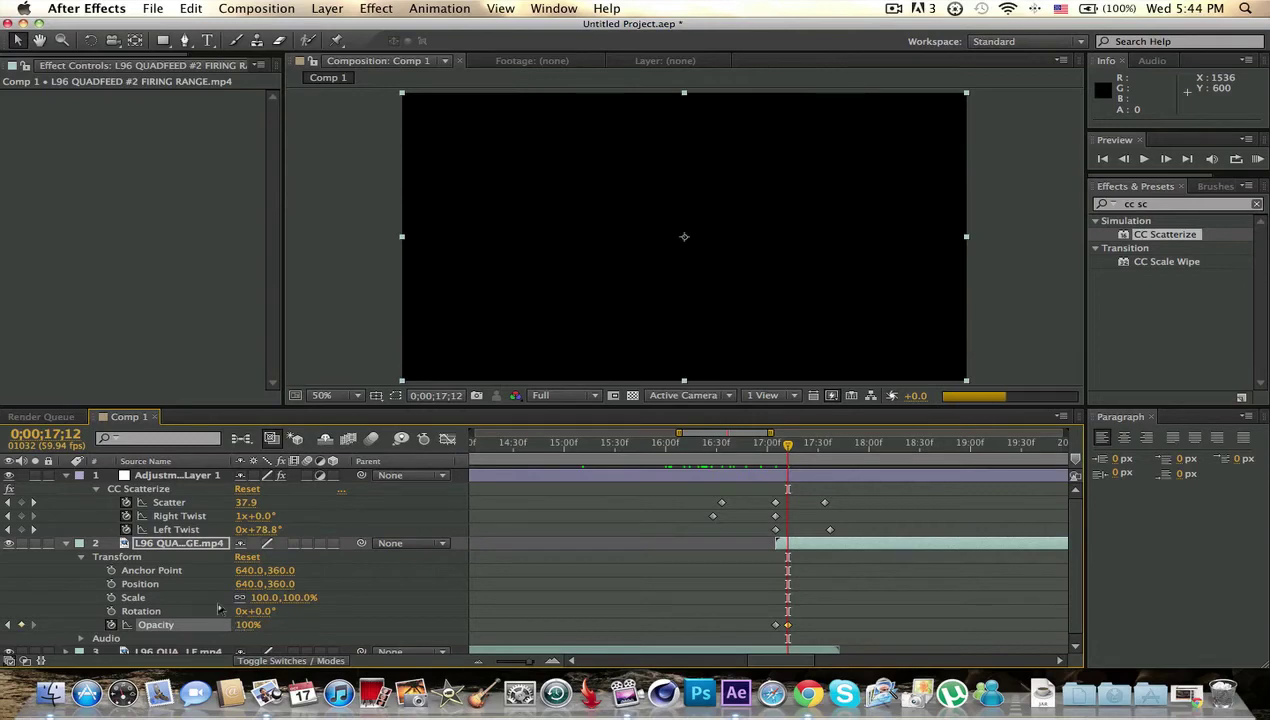
left_click(66, 543)
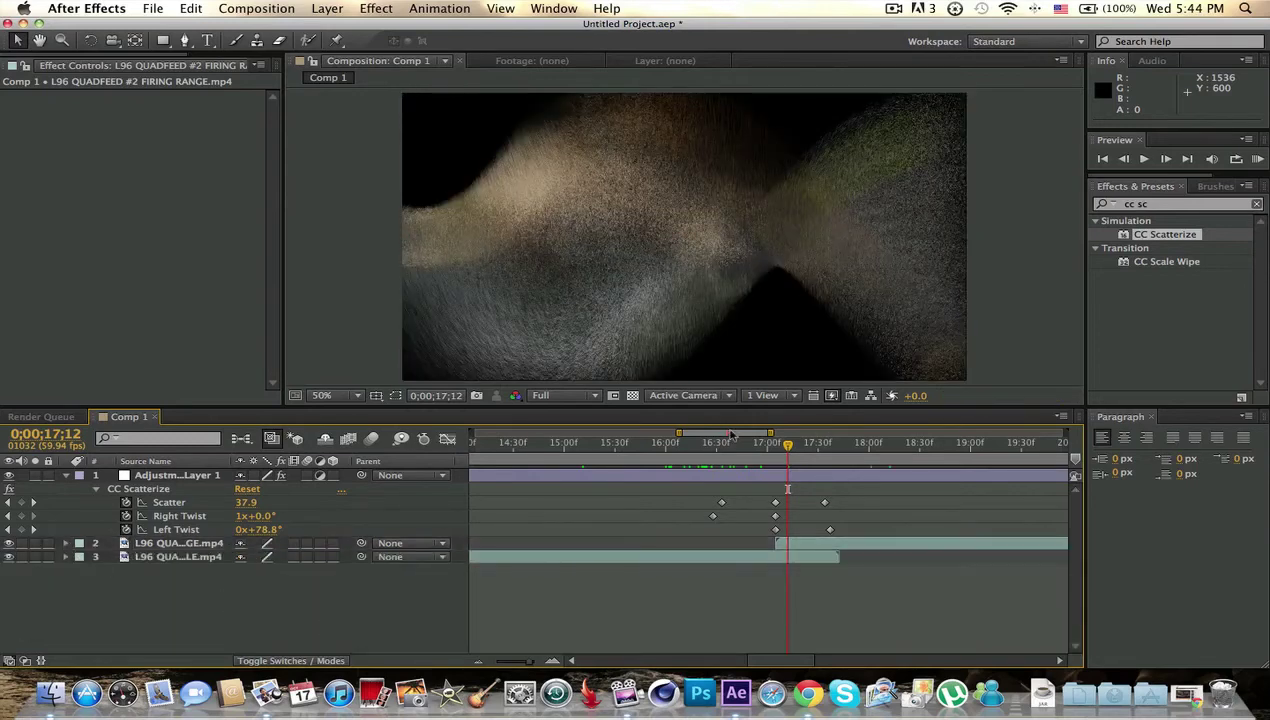
- Play a RAM preview of the transition starting from 0;00;16;15
left_click_drag(726, 440, 690, 443)
left_click(1258, 159)
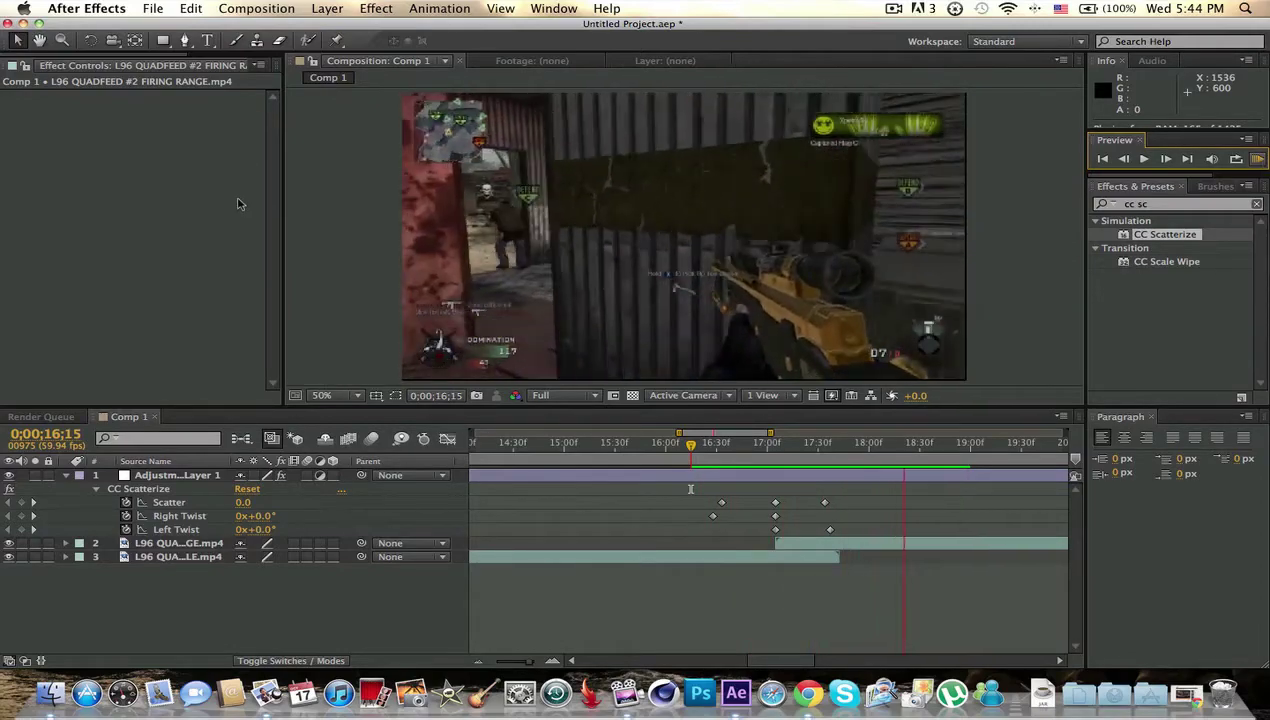
left_click(122, 272)
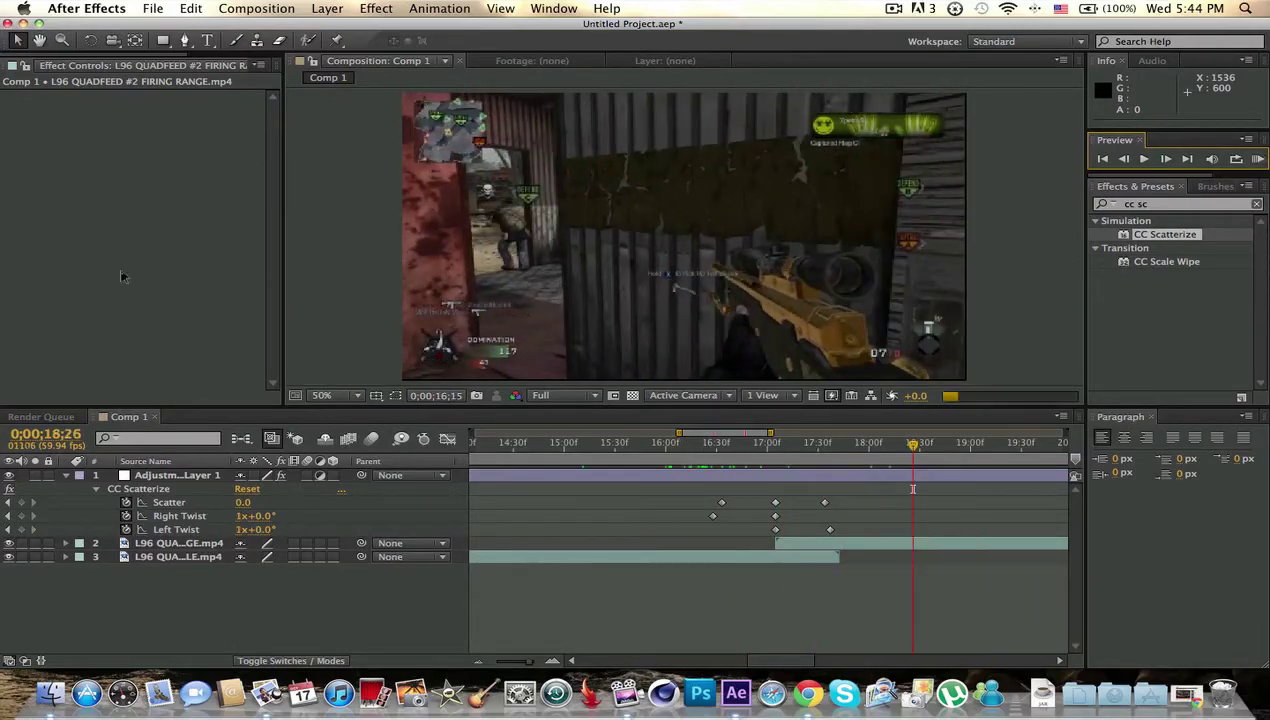
- Collapse the adjustment layer's properties and move the current time to 0;00;17;59
left_click(65, 475)
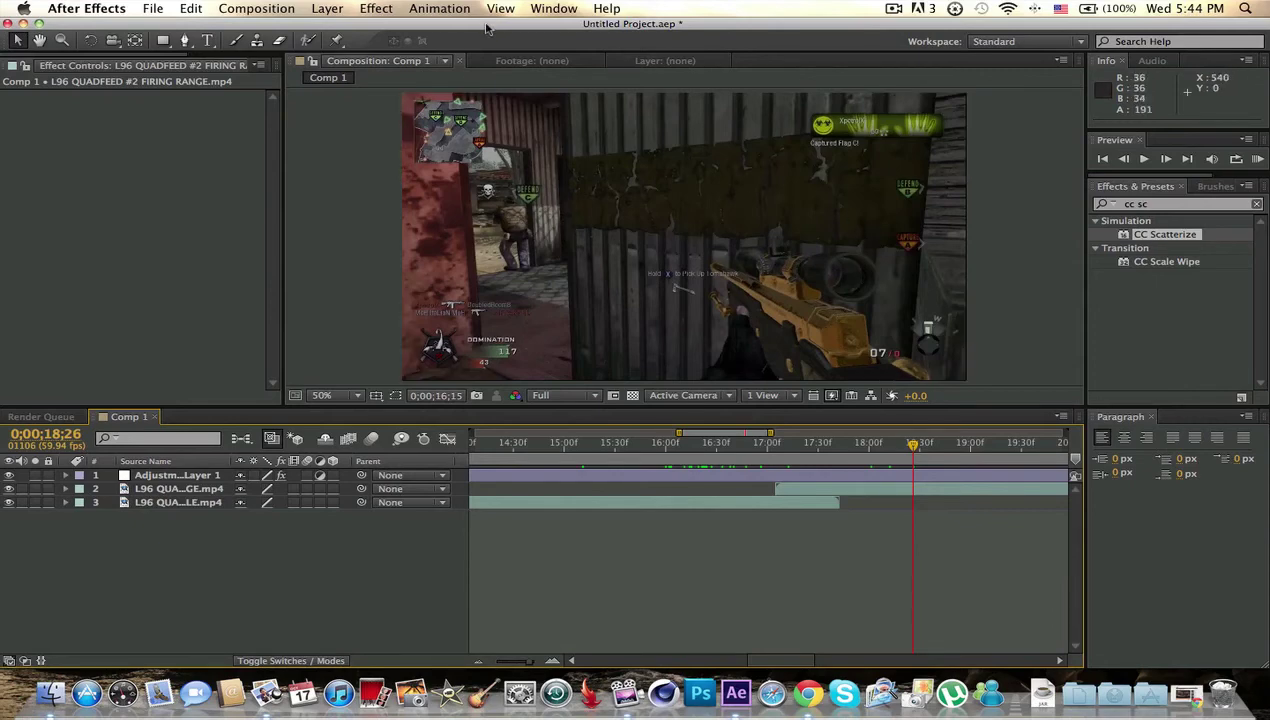
left_click_drag(223, 567, 115, 469)
left_click_drag(694, 442, 867, 446)
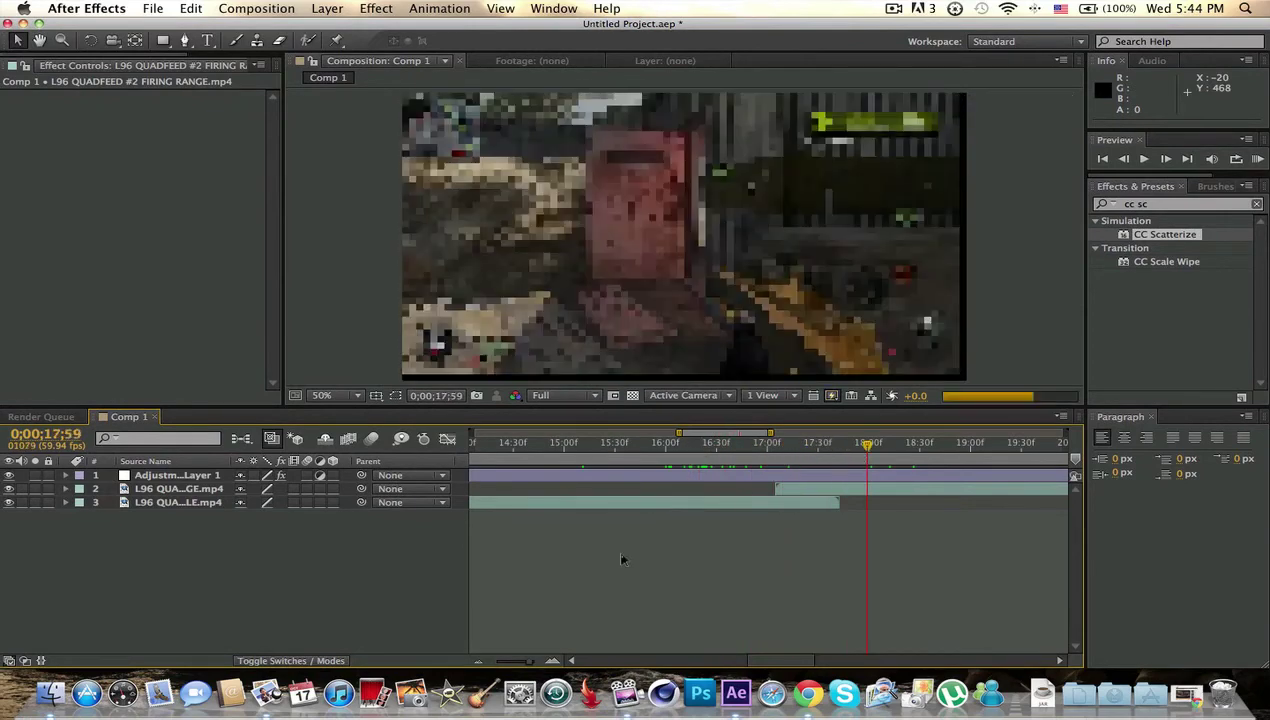